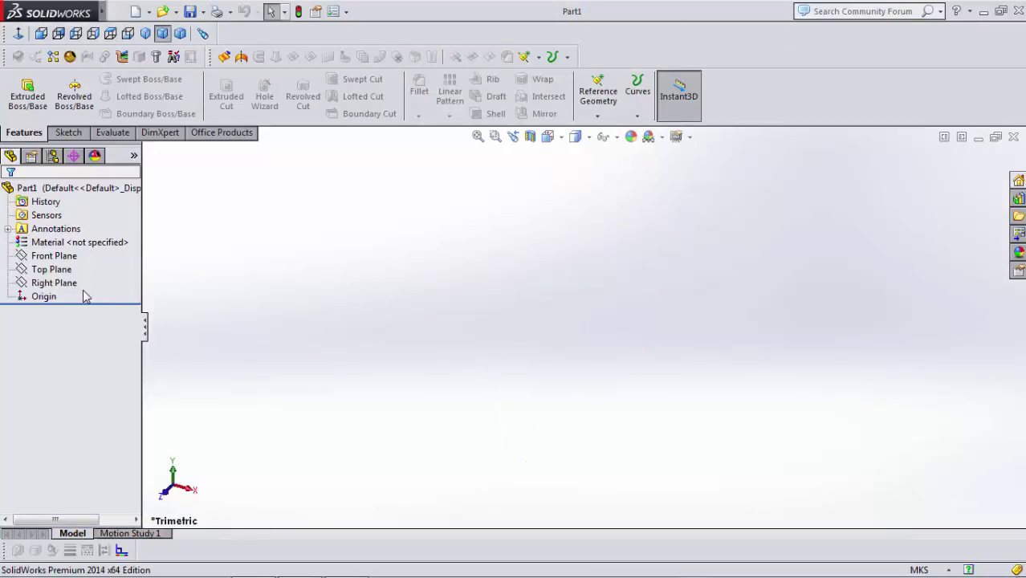
# Step: Orient the view normal to the Front Plane and sketch a circle on it centred on the origin
pyautogui.click(58, 256)
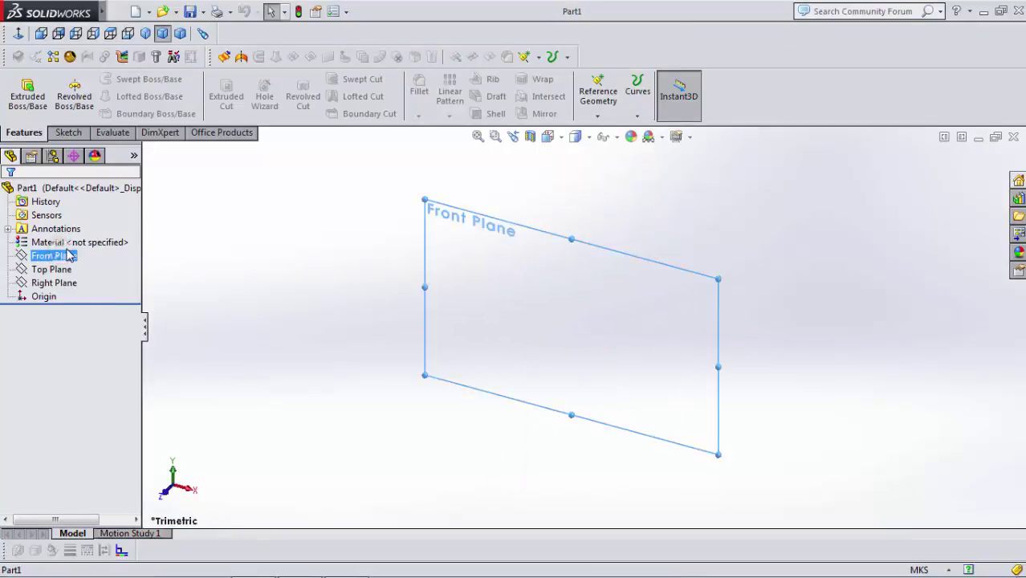
pyautogui.rightClick(67, 257)
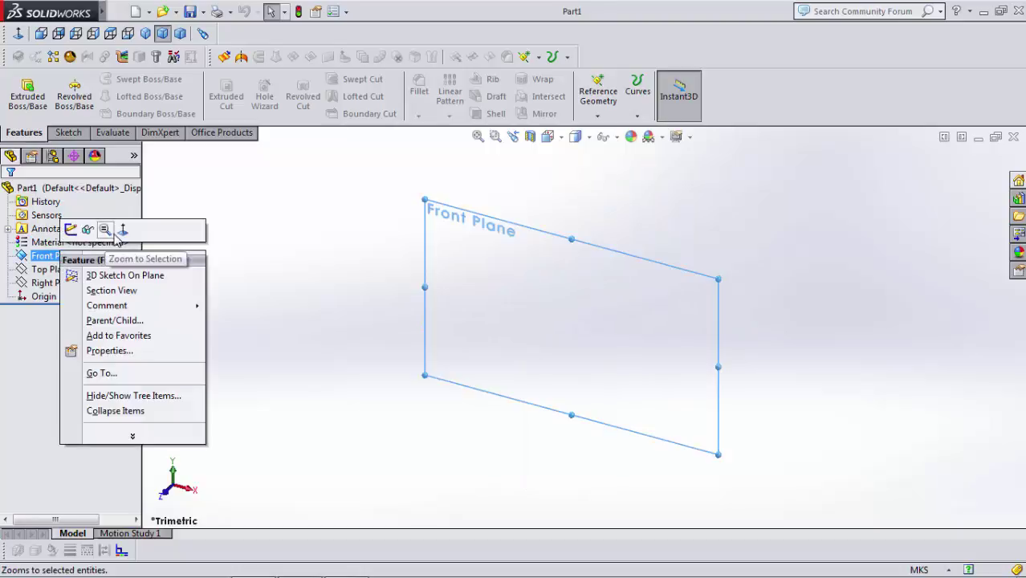
pyautogui.click(123, 231)
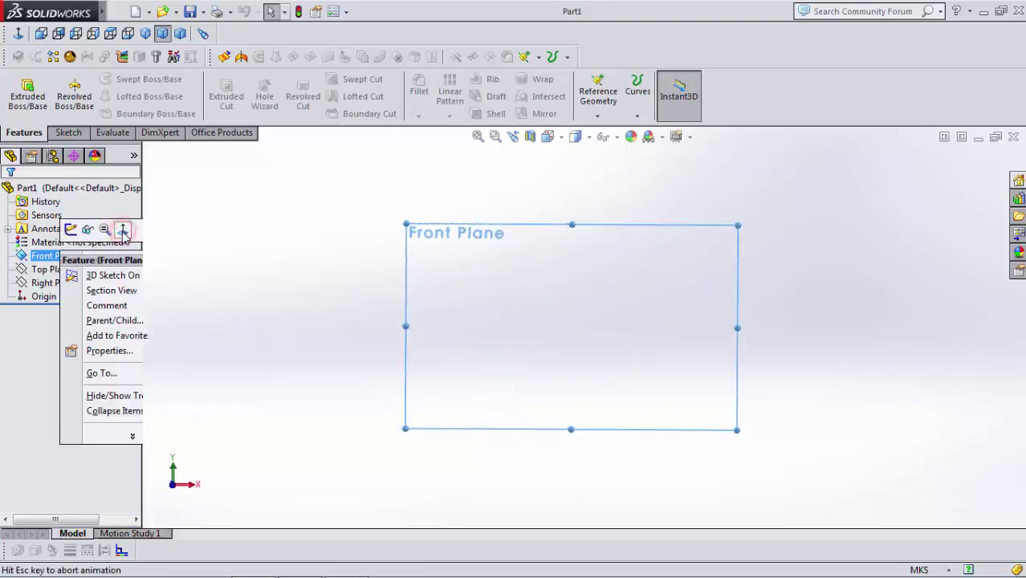
pyautogui.click(68, 133)
pyautogui.click(124, 79)
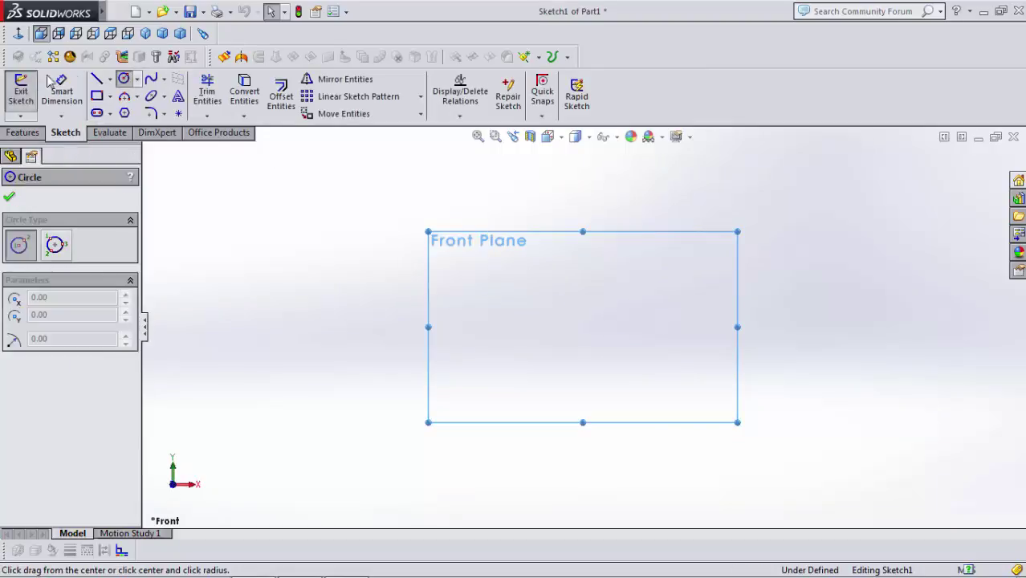
pyautogui.click(584, 327)
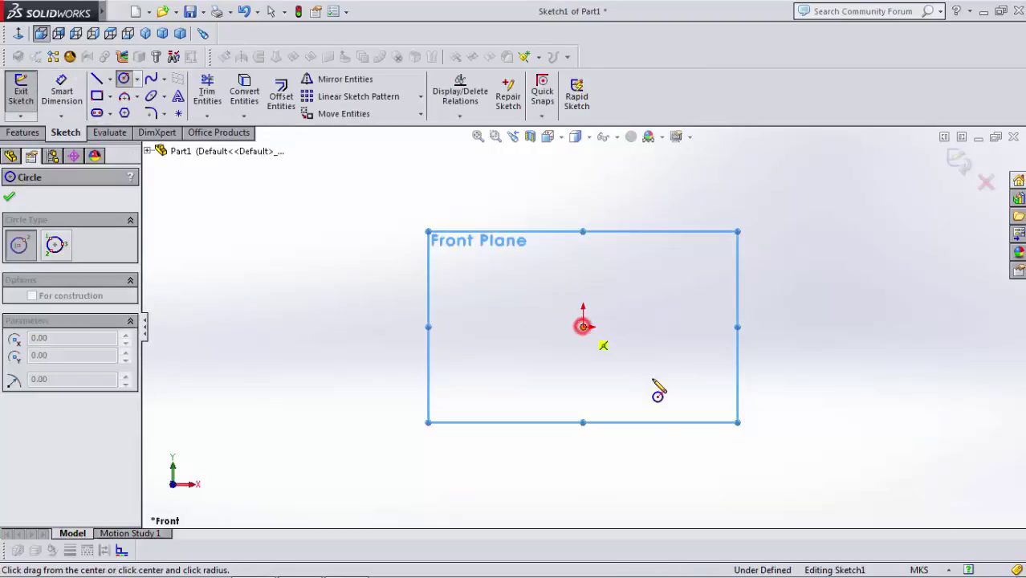
pyautogui.click(8, 198)
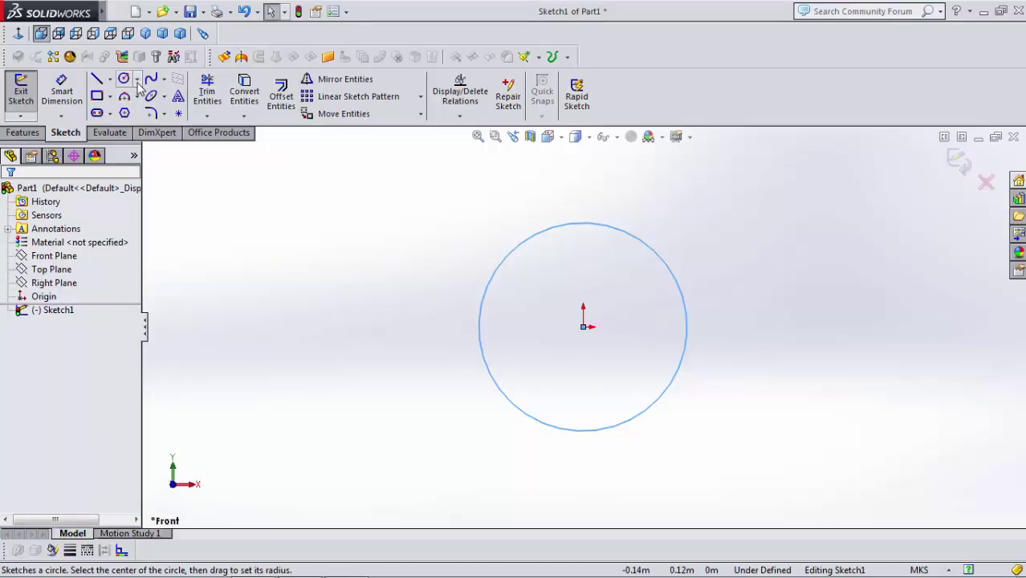
# Step: Draw a horizontal line from the origin through the circle's right side to a point outside it
pyautogui.click(109, 79)
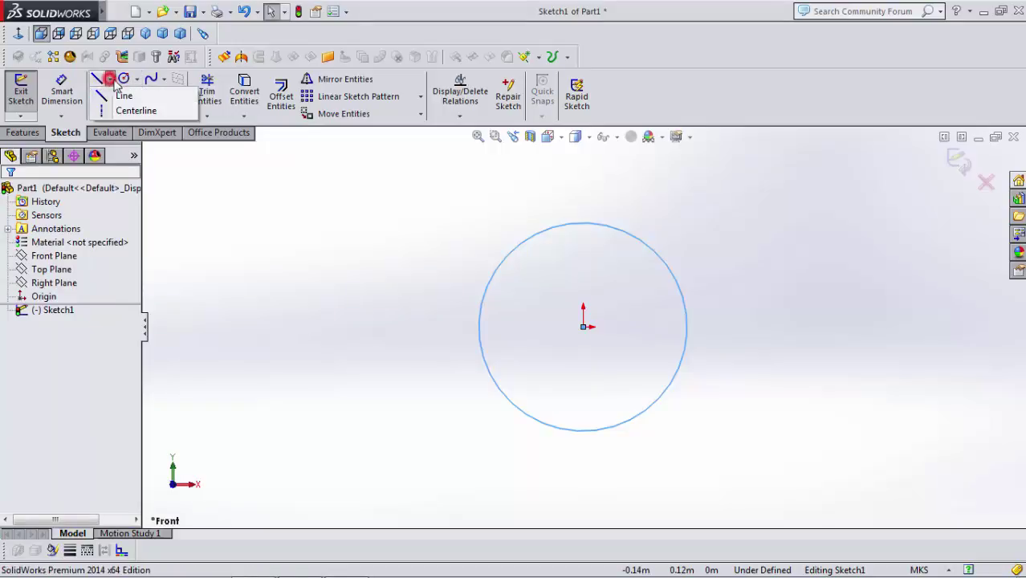
pyautogui.click(138, 97)
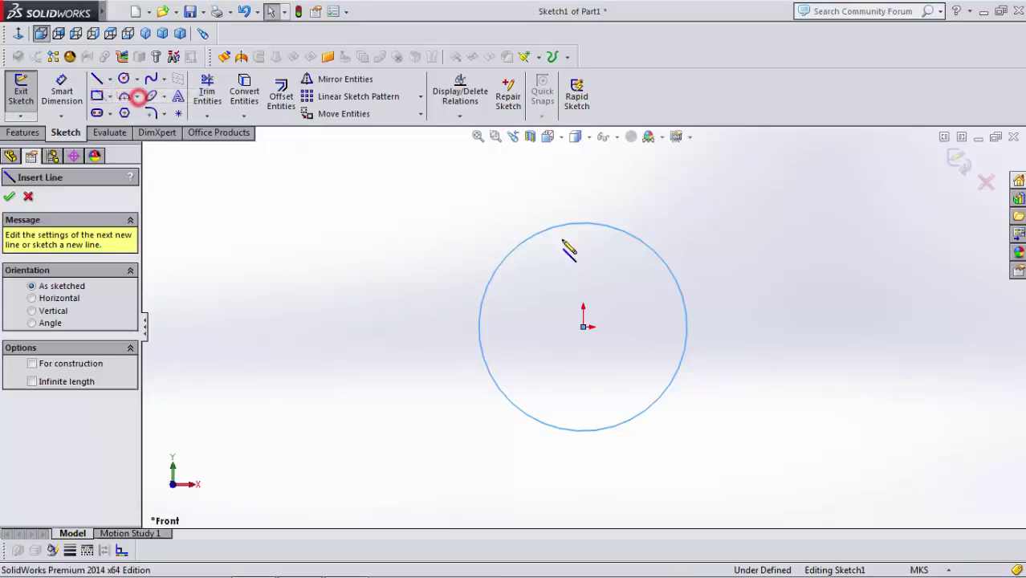
pyautogui.click(583, 327)
pyautogui.click(815, 327)
pyautogui.rightClick(815, 327)
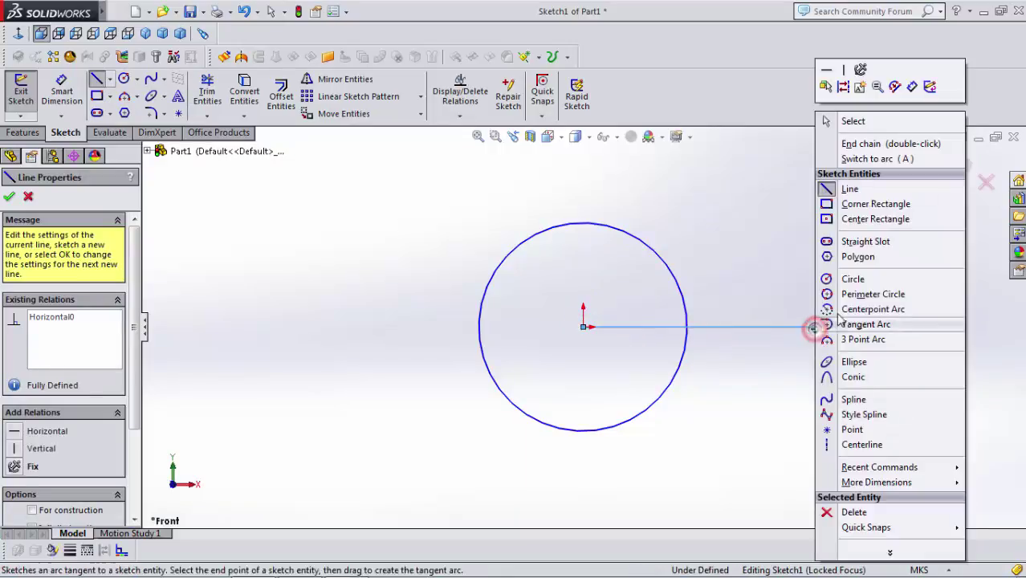
pyautogui.click(858, 121)
# Step: Remove the circle and the horizontal line from the sketch with Power trim
pyautogui.click(207, 89)
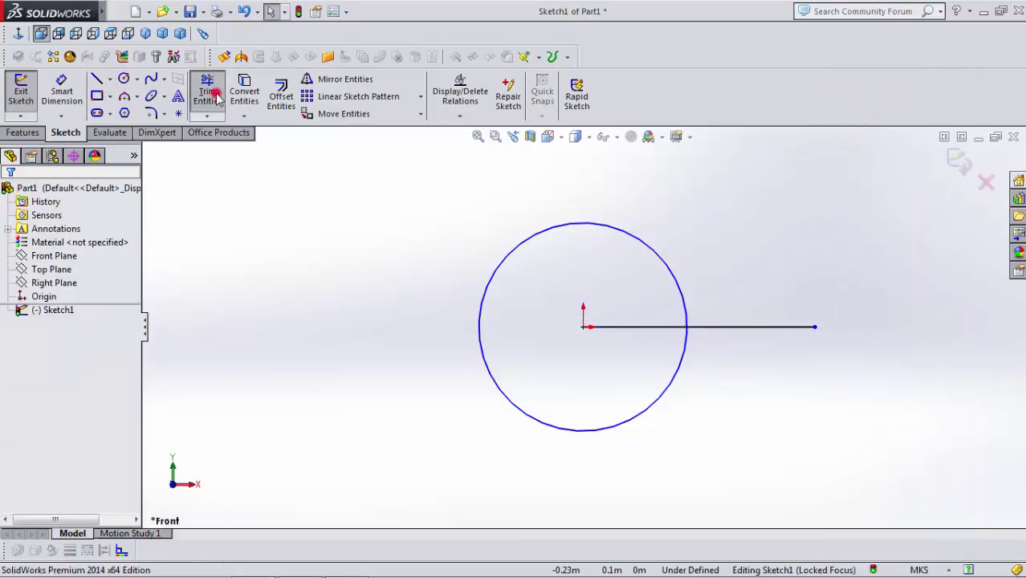
pyautogui.moveTo(723, 205); pyautogui.dragTo(461, 405)
pyautogui.moveTo(577, 461); pyautogui.dragTo(784, 277)
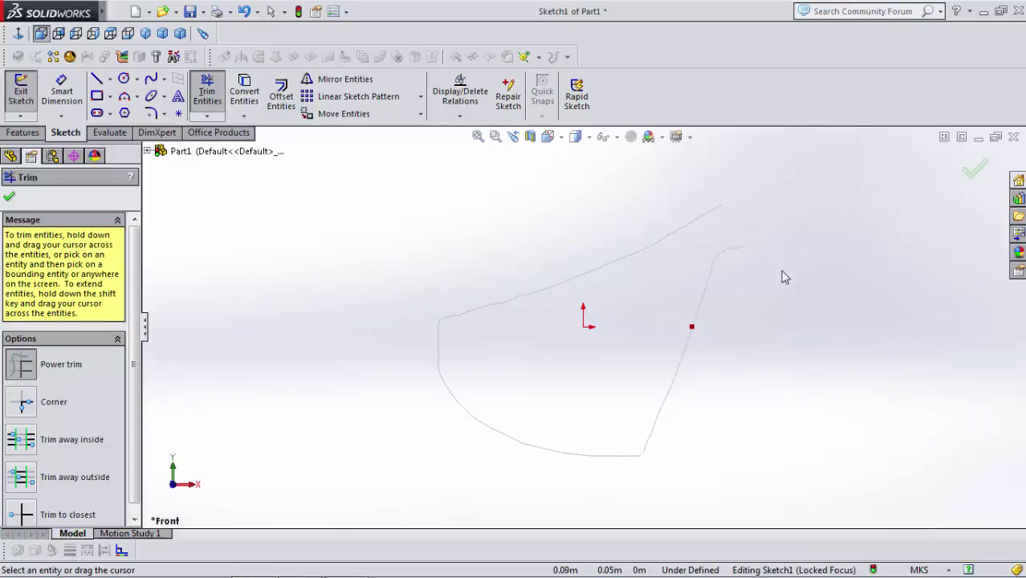
pyautogui.moveTo(688, 335); pyautogui.dragTo(688, 336)
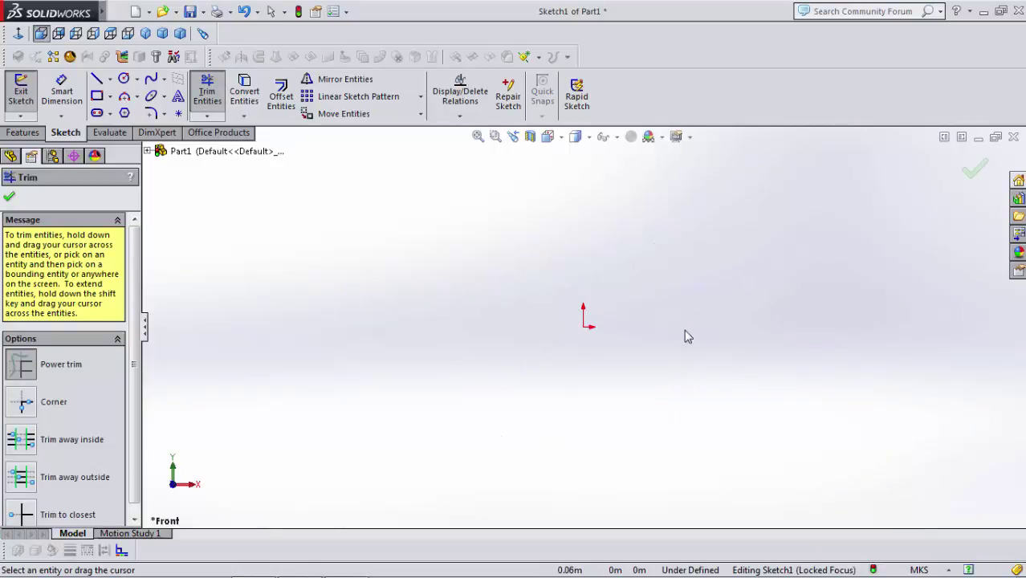
# Step: Sketch a Corner Rectangle enclosing the origin, with its upper-left corner at about X -0.062 m, Y 0.065 m
pyautogui.click(111, 98)
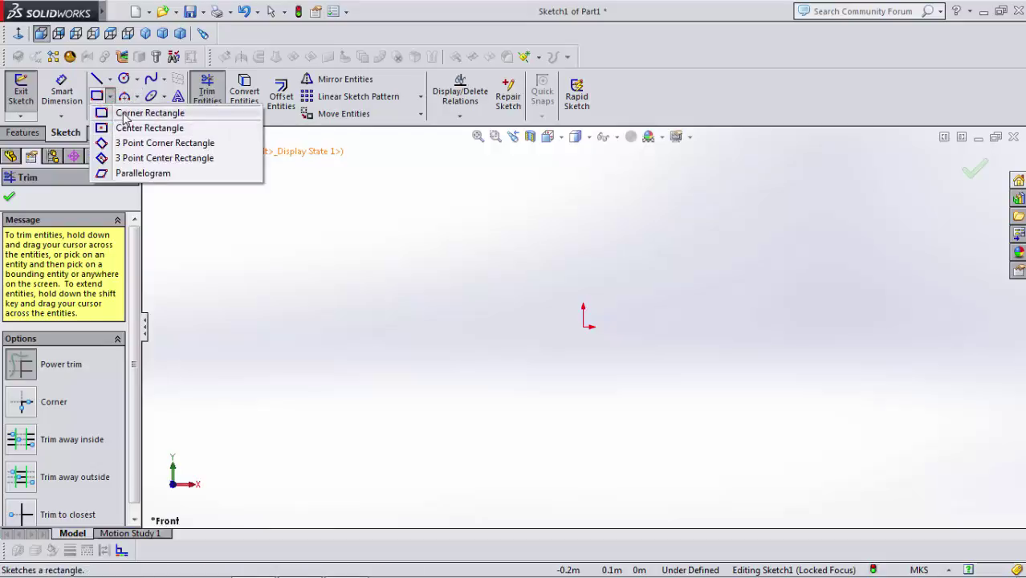
pyautogui.click(125, 118)
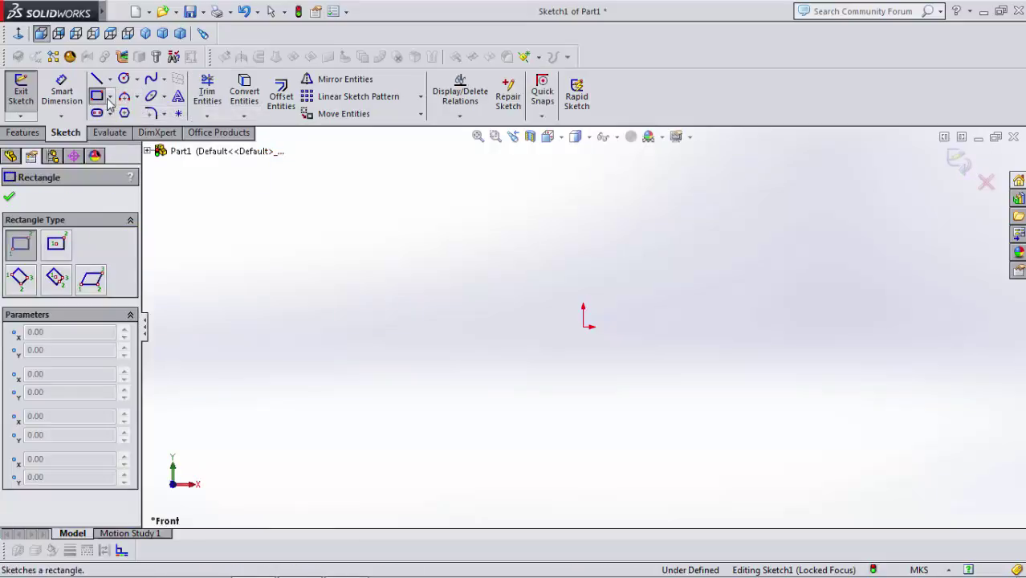
pyautogui.click(110, 97)
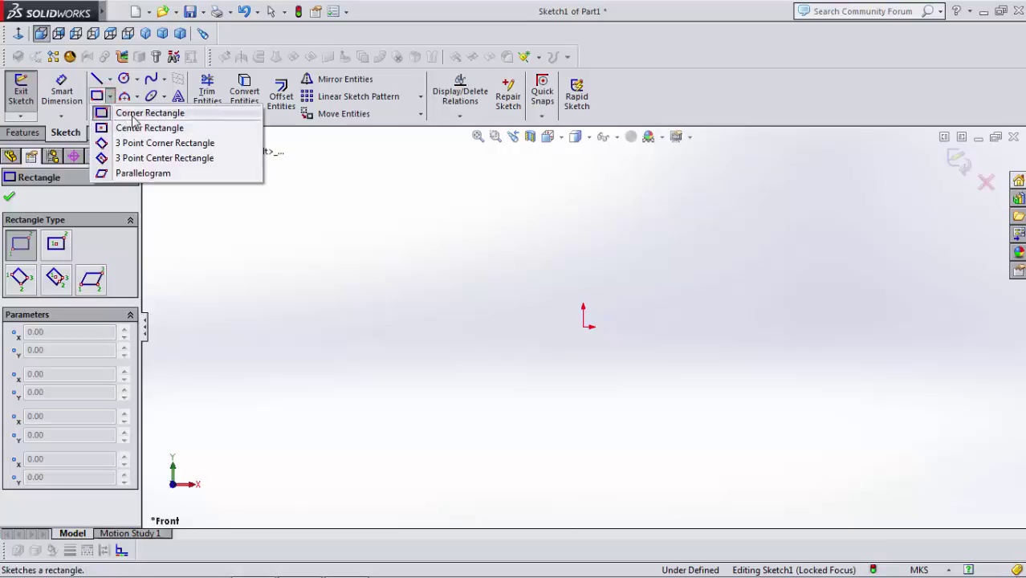
pyautogui.click(133, 116)
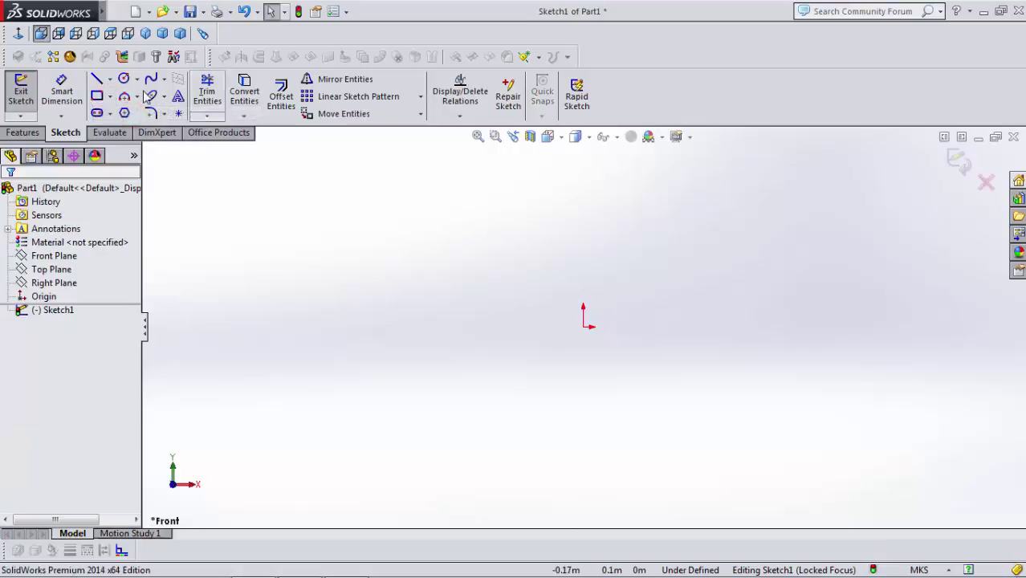
pyautogui.click(95, 96)
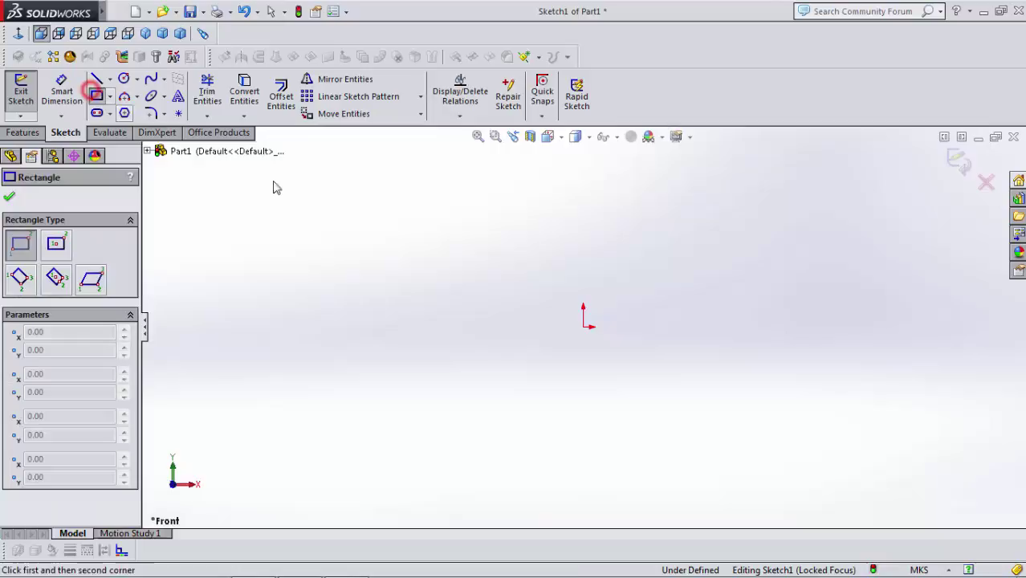
pyautogui.click(475, 215)
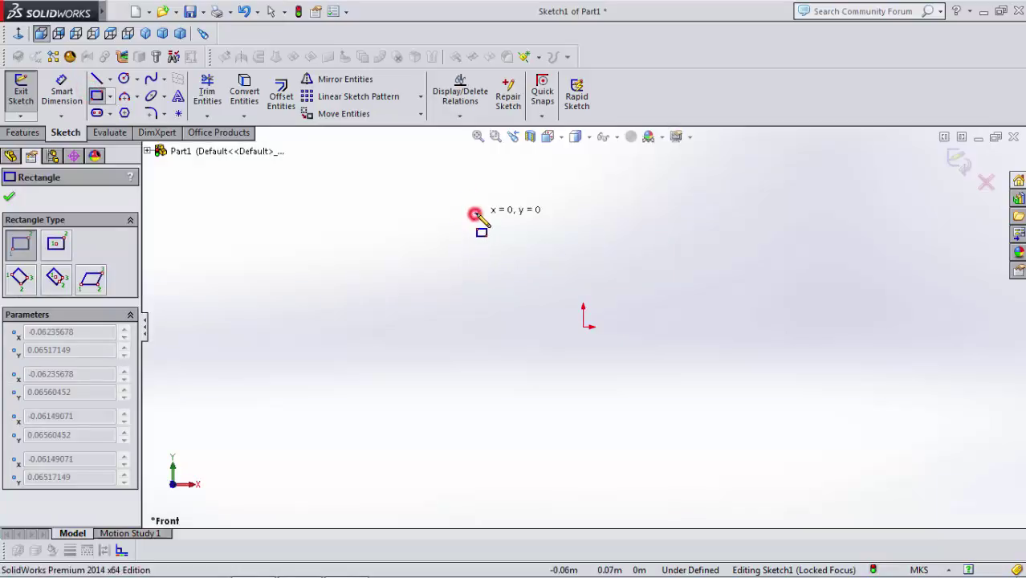
pyautogui.click(742, 455)
pyautogui.rightClick(742, 454)
pyautogui.click(826, 143)
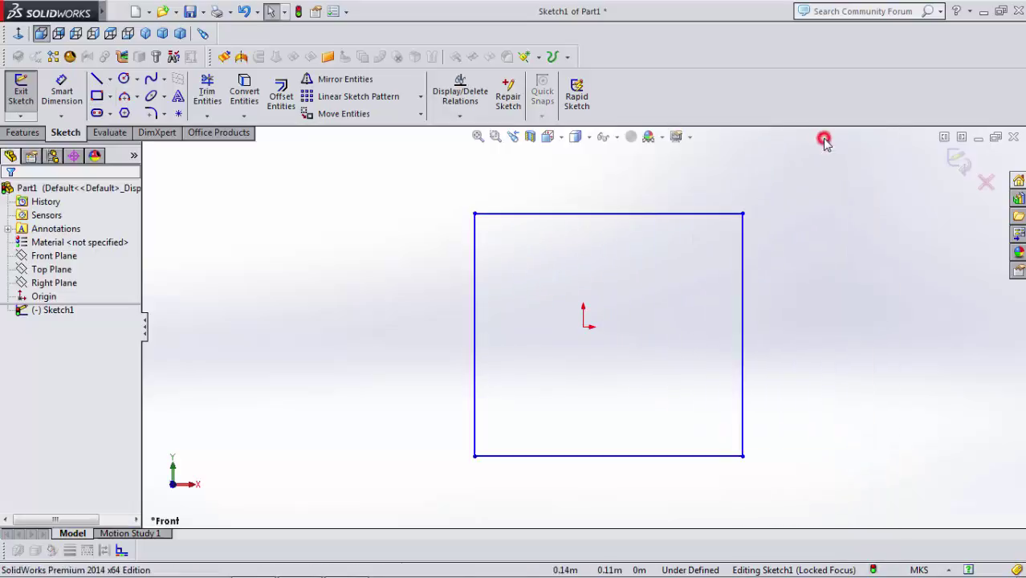
# Step: Sketch a smaller Center Rectangle centred on the origin inside the existing rectangle
pyautogui.click(112, 97)
pyautogui.click(118, 126)
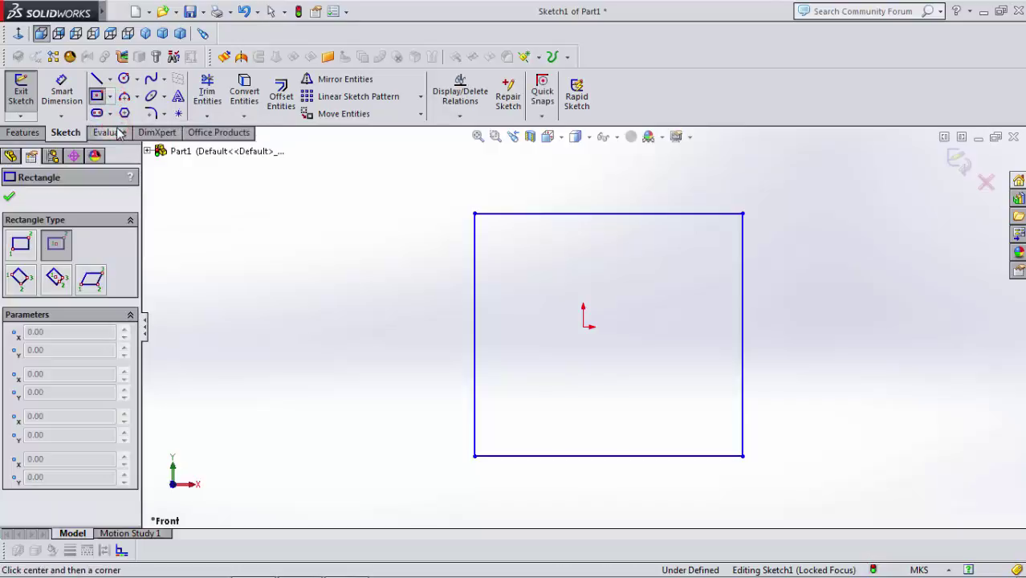
pyautogui.click(583, 327)
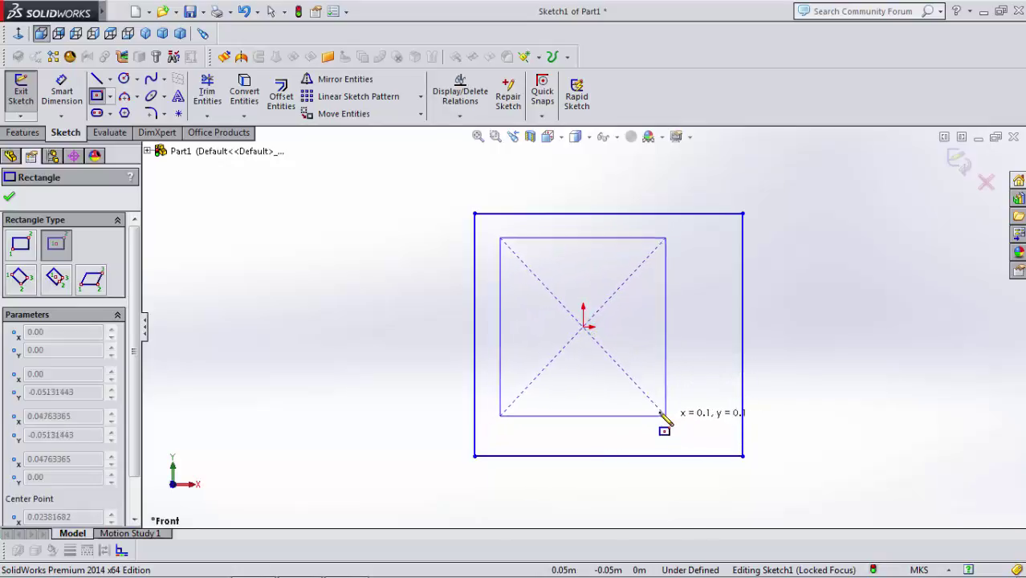
pyautogui.click(654, 394)
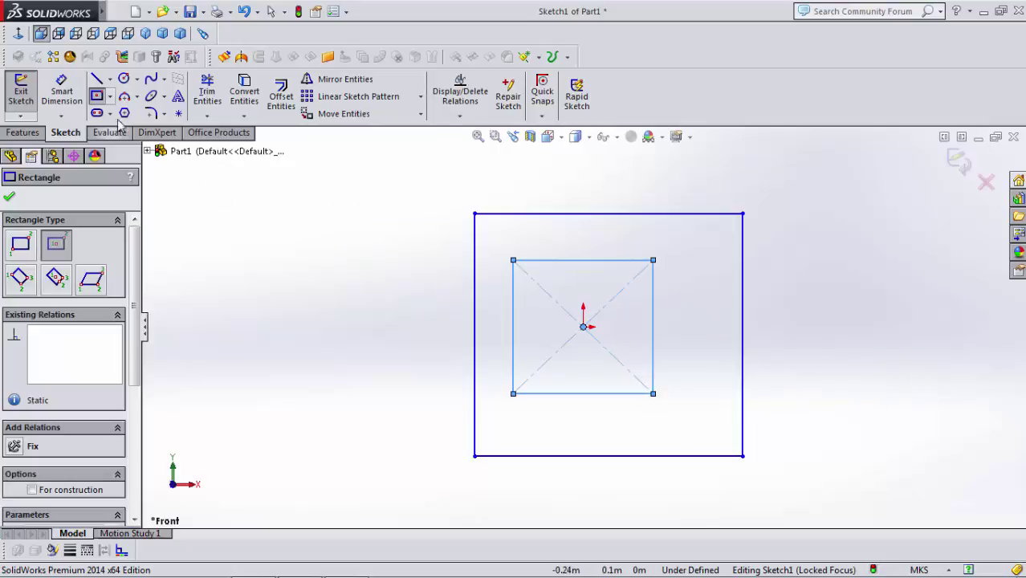
# Step: Sketch an upright 3 Point Corner Rectangle about 0.11 m tall beside the large rectangle's left edge
pyautogui.click(110, 96)
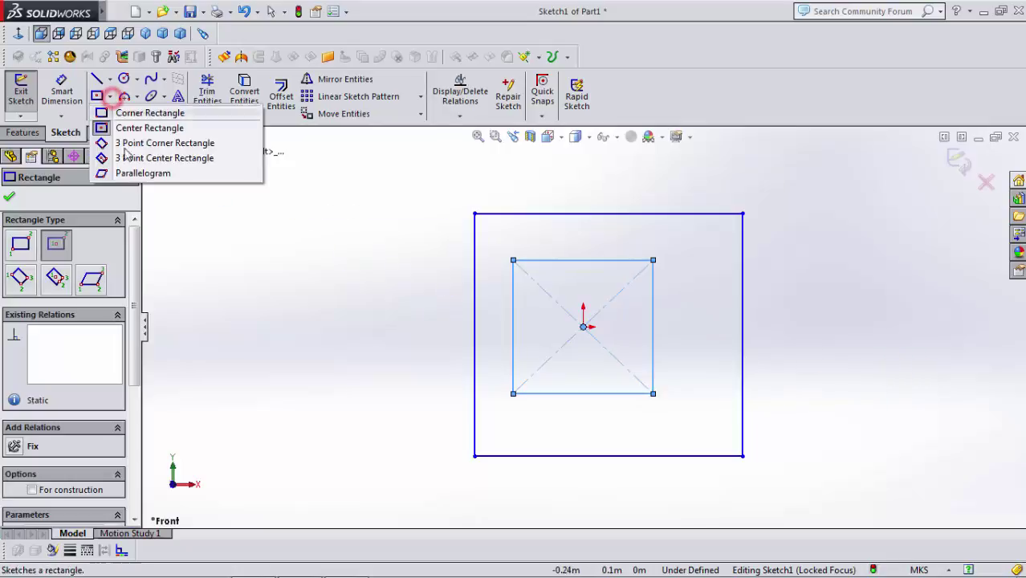
pyautogui.click(137, 144)
pyautogui.click(314, 221)
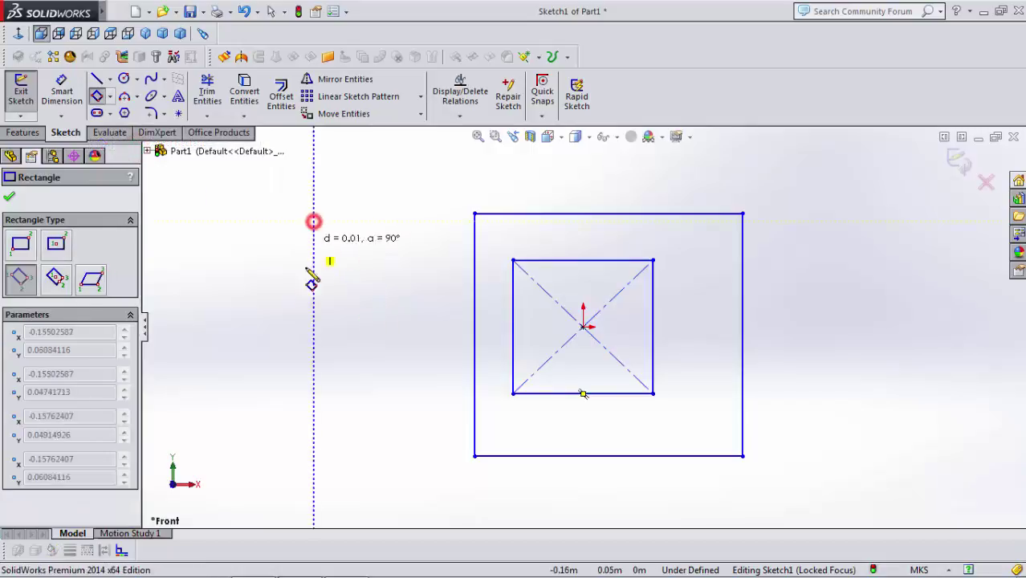
pyautogui.click(315, 415)
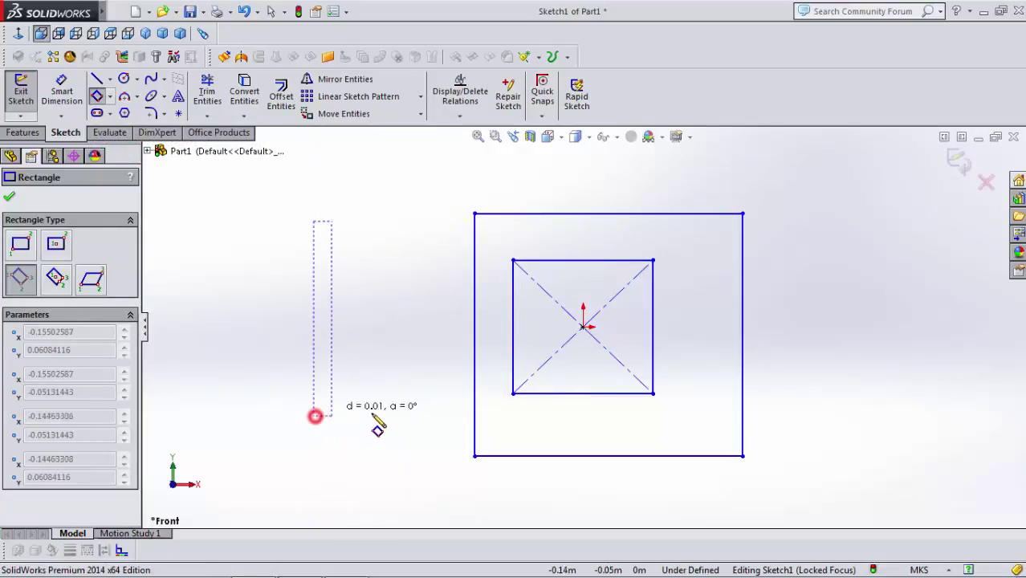
pyautogui.click(450, 325)
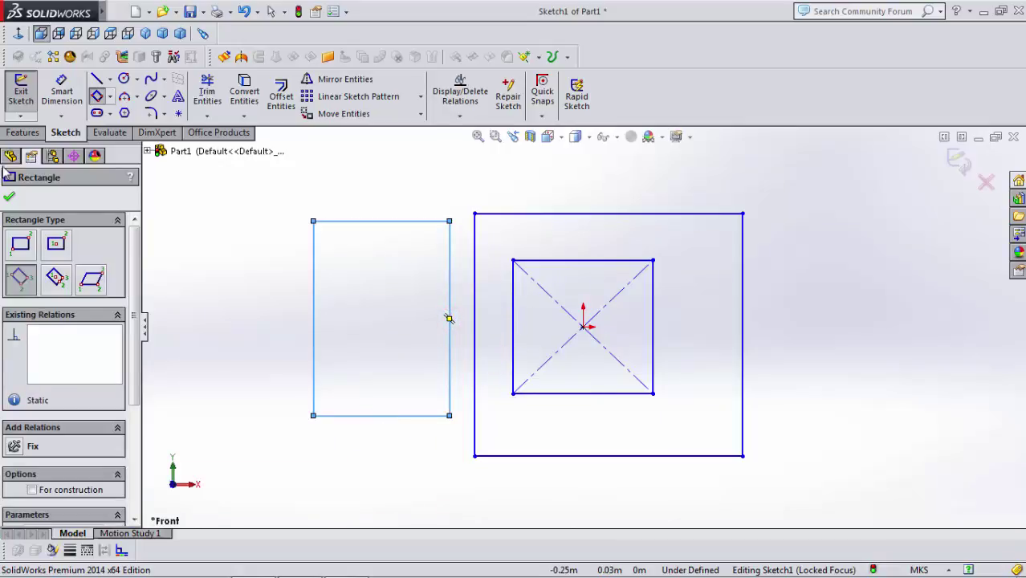
pyautogui.press('Escape')
# Step: Power trim all three rectangles and the diagonal construction lines out of the sketch
pyautogui.click(208, 90)
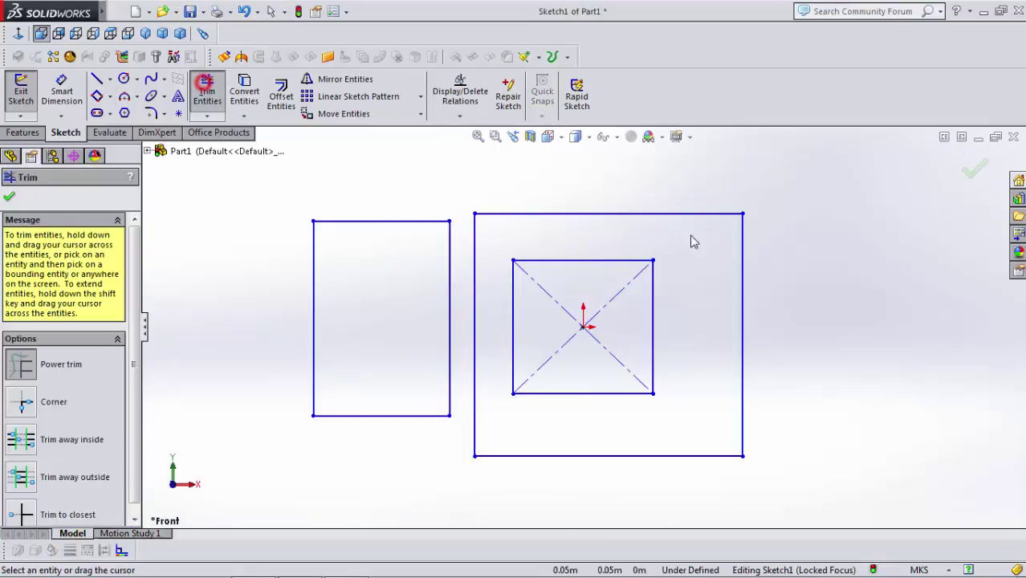
pyautogui.moveTo(813, 220)
pyautogui.mouseDown()
pyautogui.moveTo(448, 408)
pyautogui.moveTo(352, 220)
pyautogui.moveTo(378, 413)
pyautogui.moveTo(547, 360)
pyautogui.mouseUp()
pyautogui.moveTo(526, 324)
pyautogui.mouseDown()
pyautogui.moveTo(568, 279)
pyautogui.moveTo(598, 193)
pyautogui.moveTo(634, 361)
pyautogui.mouseUp()
pyautogui.moveTo(558, 174); pyautogui.dragTo(464, 231)
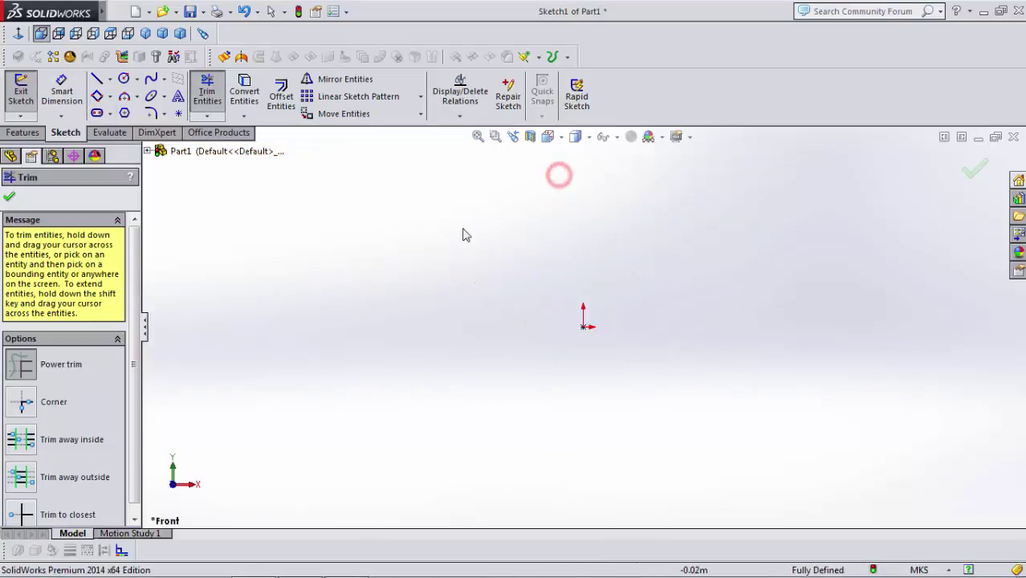
# Step: Try to sketch a slanted 3 Point Center Rectangle to the left of the origin
pyautogui.click(110, 97)
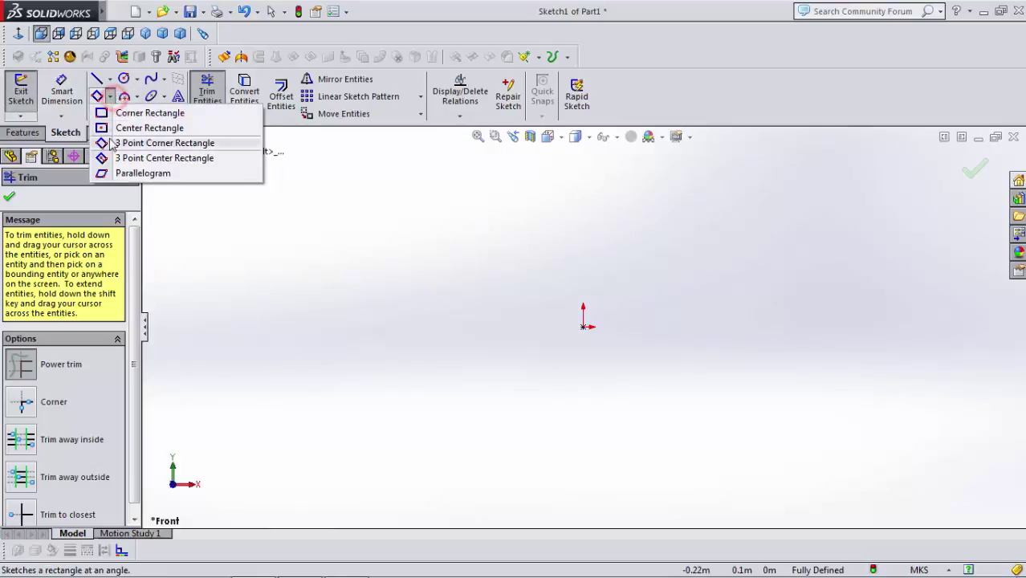
pyautogui.click(164, 158)
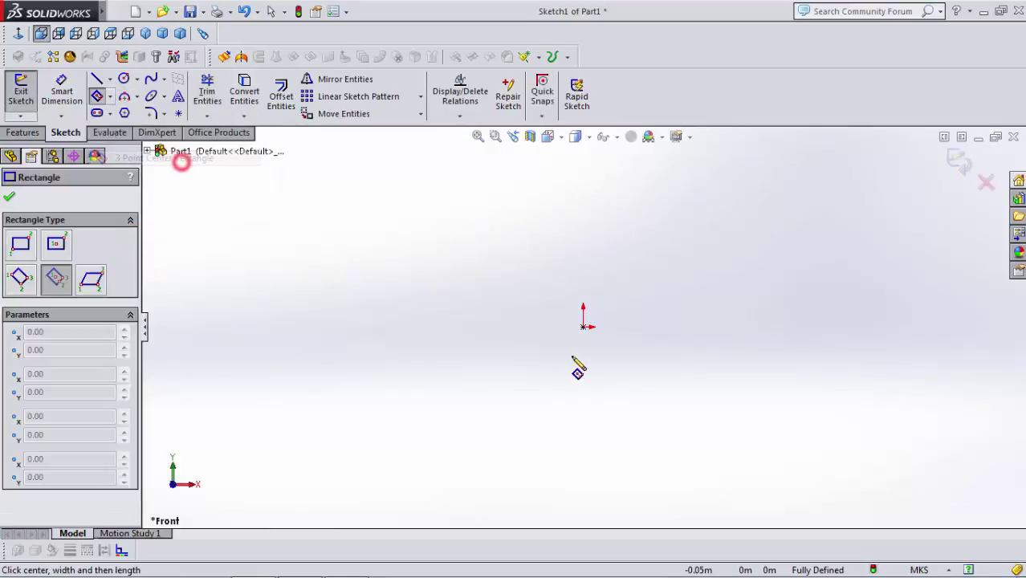
pyautogui.click(451, 254)
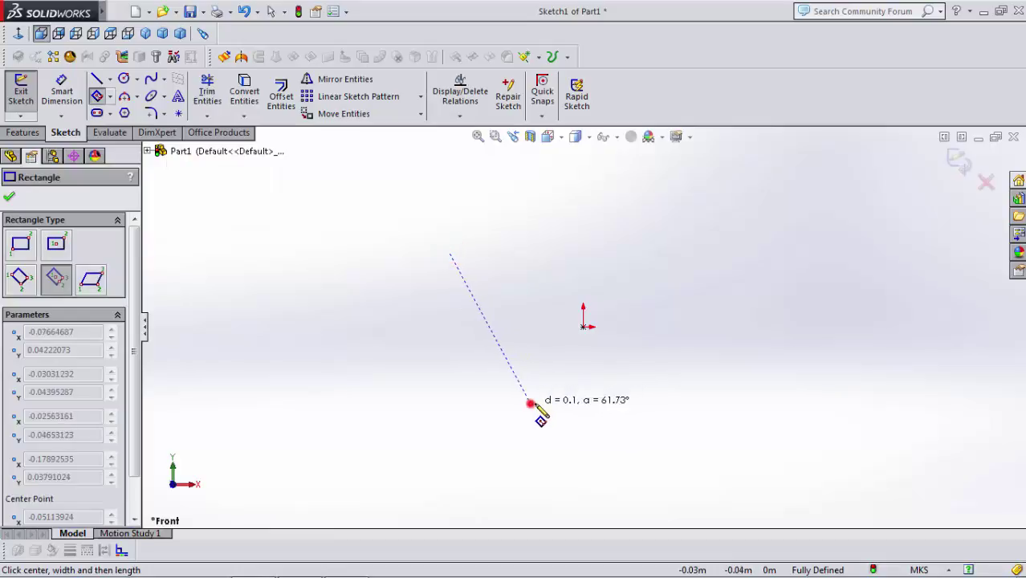
pyautogui.click(530, 402)
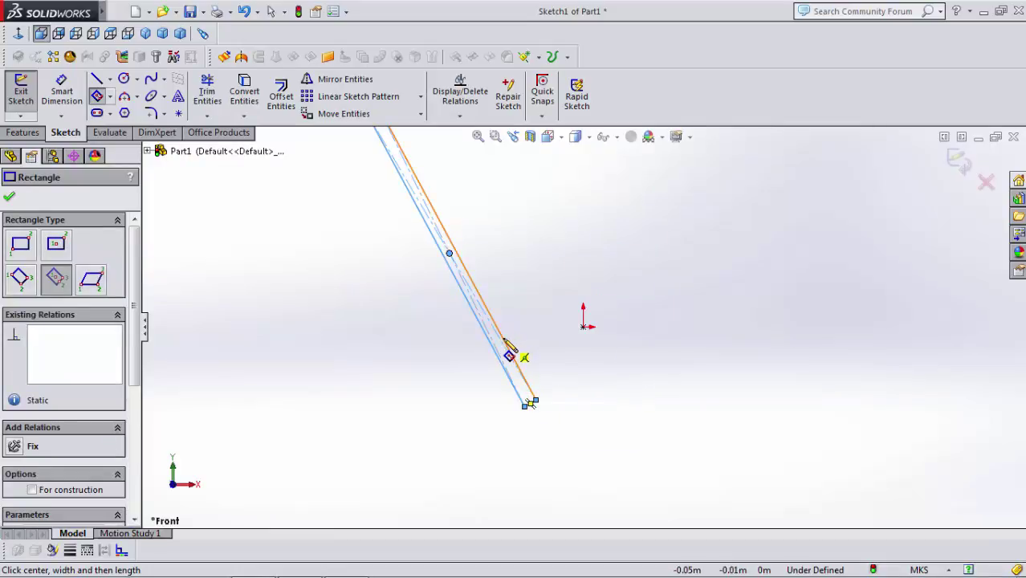
pyautogui.press('Escape')
# Step: Sketch an upright 3 Point Center Rectangle about 0.16 m wide and 0.13 m tall, centred up and left of the origin
pyautogui.click(96, 96)
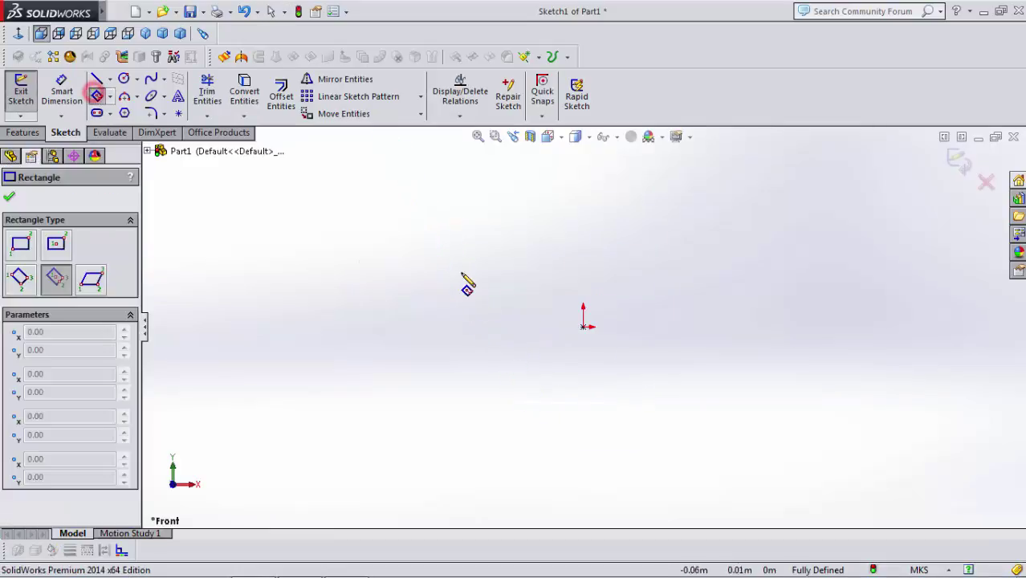
pyautogui.click(460, 270)
pyautogui.click(460, 384)
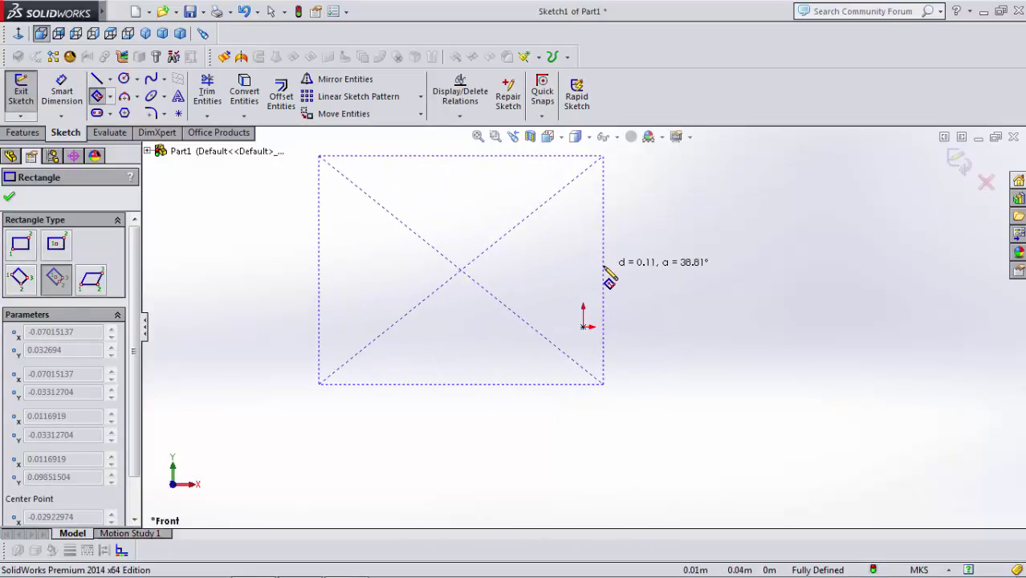
pyautogui.click(602, 269)
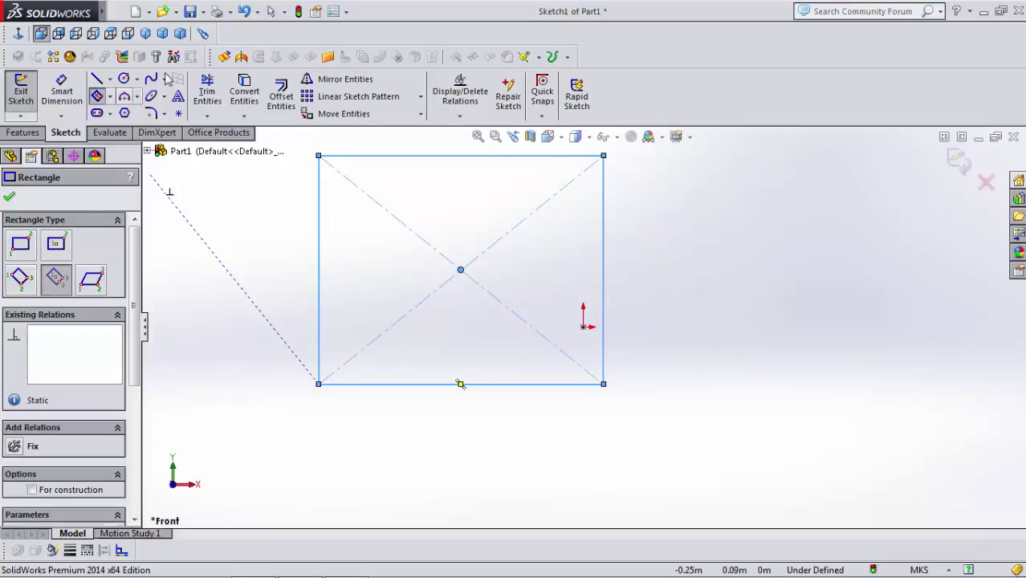
# Step: Power trim the 3 Point Center Rectangle and its diagonal construction lines out of the sketch
pyautogui.click(207, 92)
pyautogui.moveTo(748, 193)
pyautogui.mouseDown()
pyautogui.moveTo(385, 224)
pyautogui.moveTo(395, 156)
pyautogui.moveTo(434, 359)
pyautogui.moveTo(538, 314)
pyautogui.mouseUp()
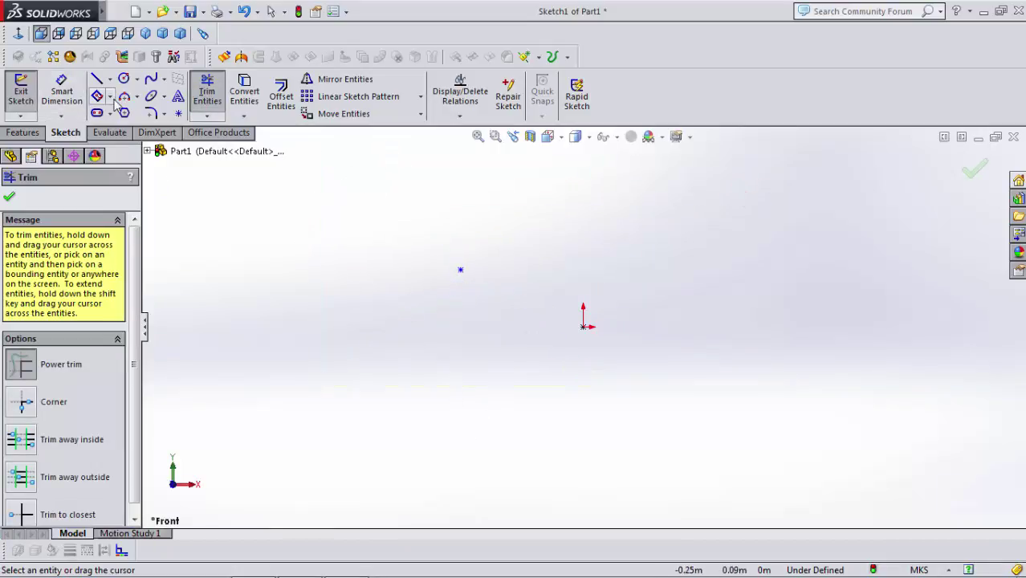
# Step: Sketch a slanted parallelogram with a lower side about 0.13 m long, up and left of the origin, and power trim it away
pyautogui.click(110, 96)
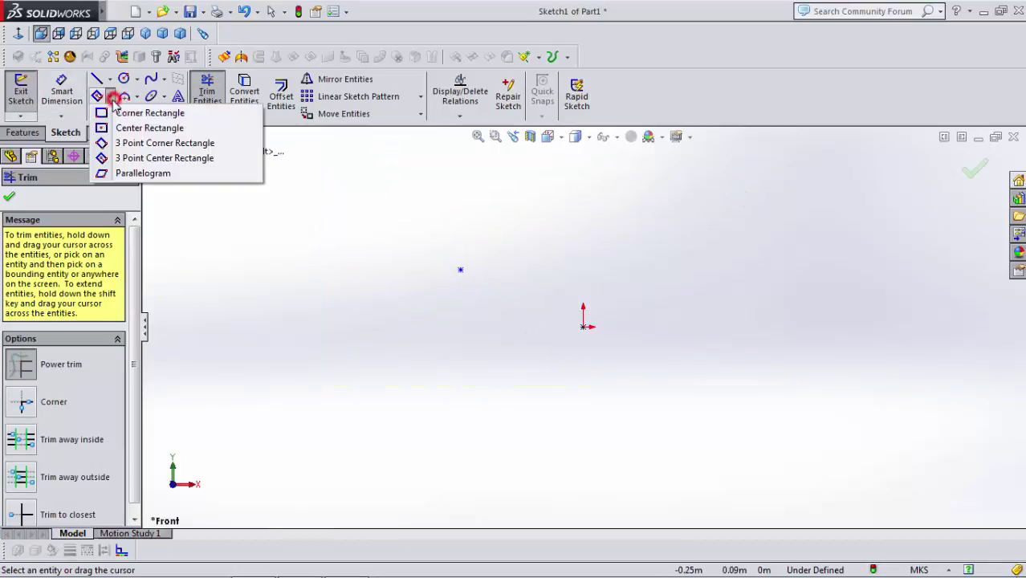
pyautogui.click(157, 178)
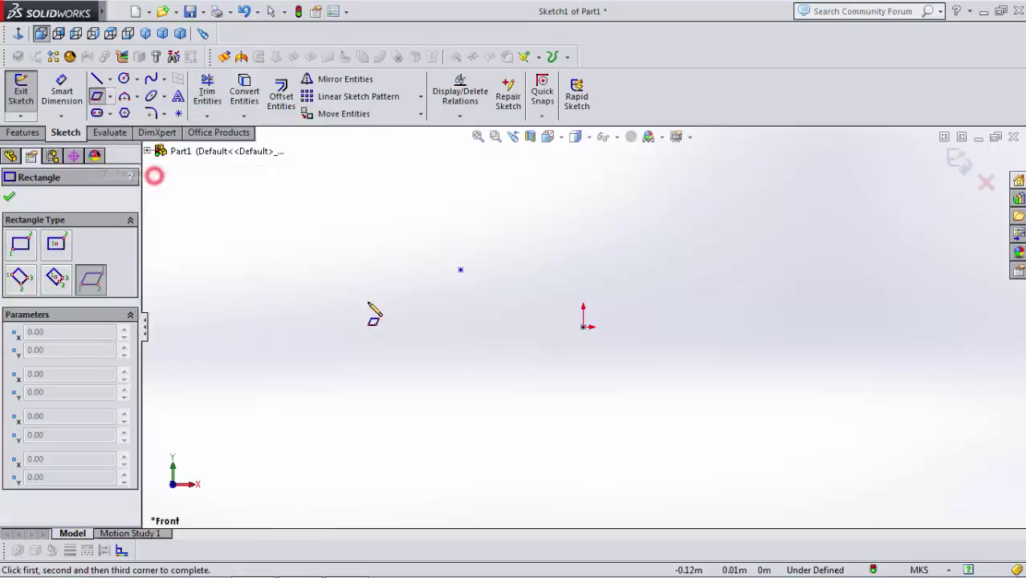
pyautogui.click(318, 261)
pyautogui.click(540, 288)
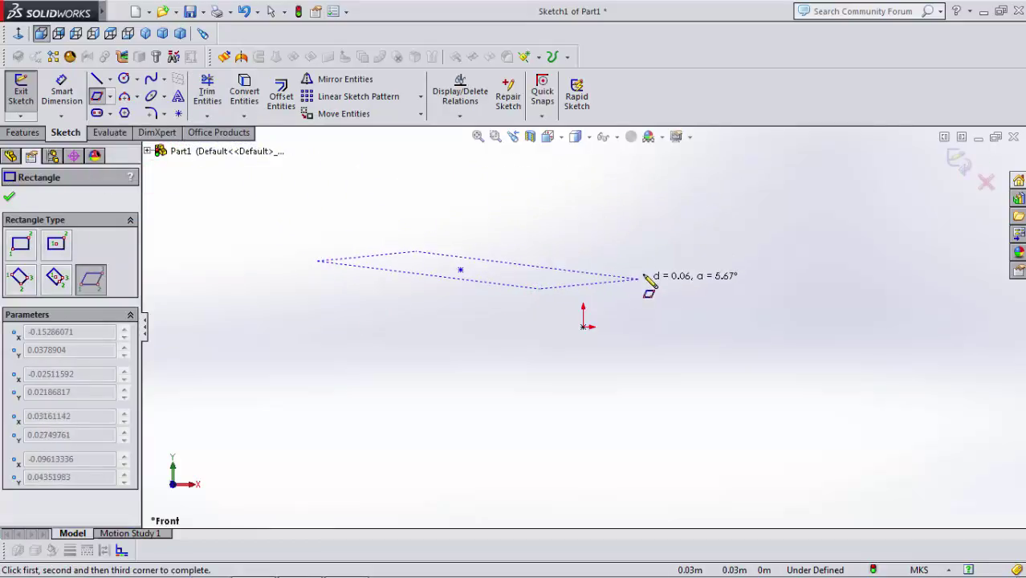
pyautogui.click(671, 201)
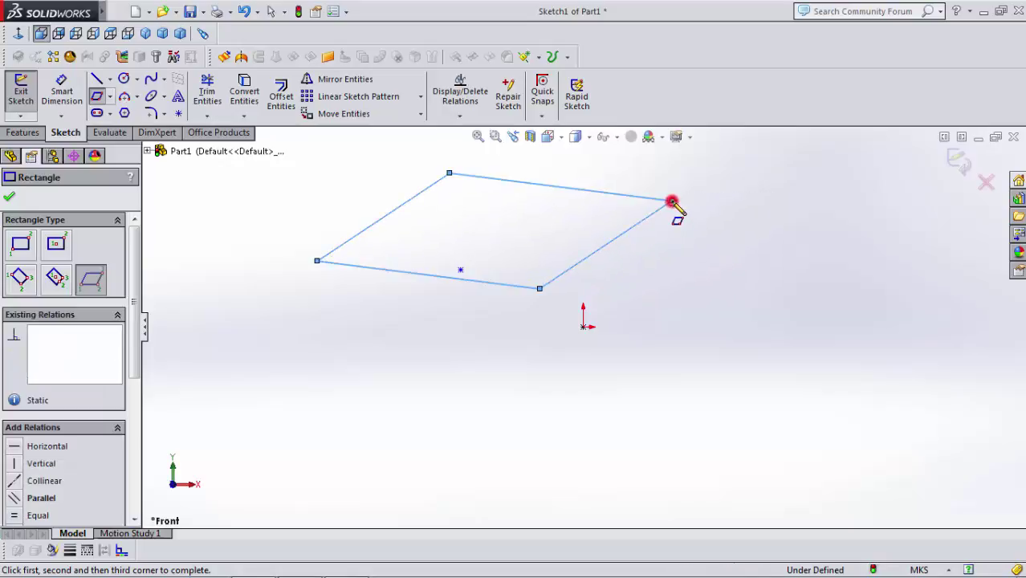
pyautogui.click(197, 79)
pyautogui.moveTo(389, 239)
pyautogui.mouseDown()
pyautogui.moveTo(606, 207)
pyautogui.moveTo(530, 201)
pyautogui.mouseUp()
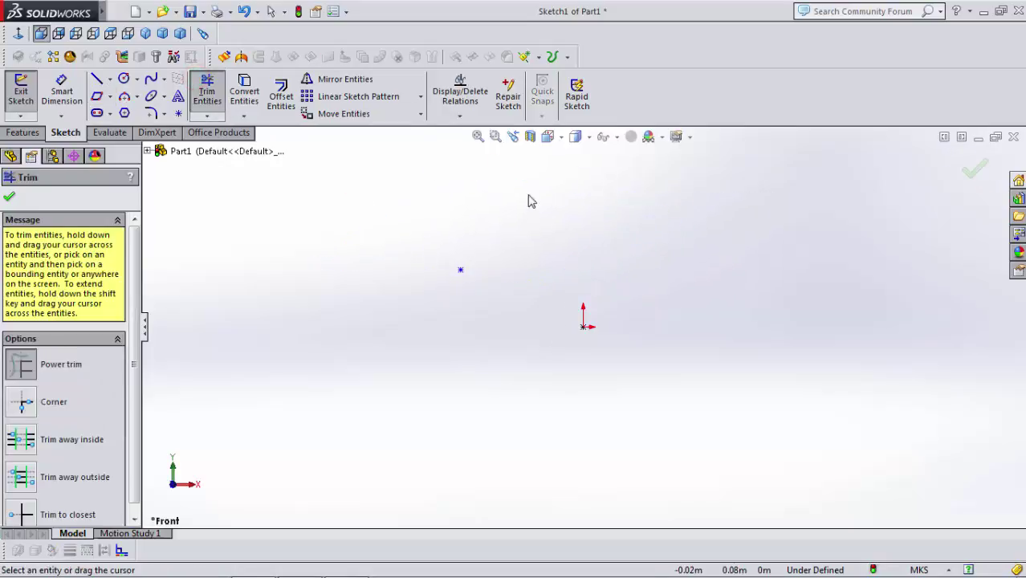
# Step: Sketch a long winding spline with many points looping around the origin, plus a short separate spline inside its upper stretch
pyautogui.click(165, 79)
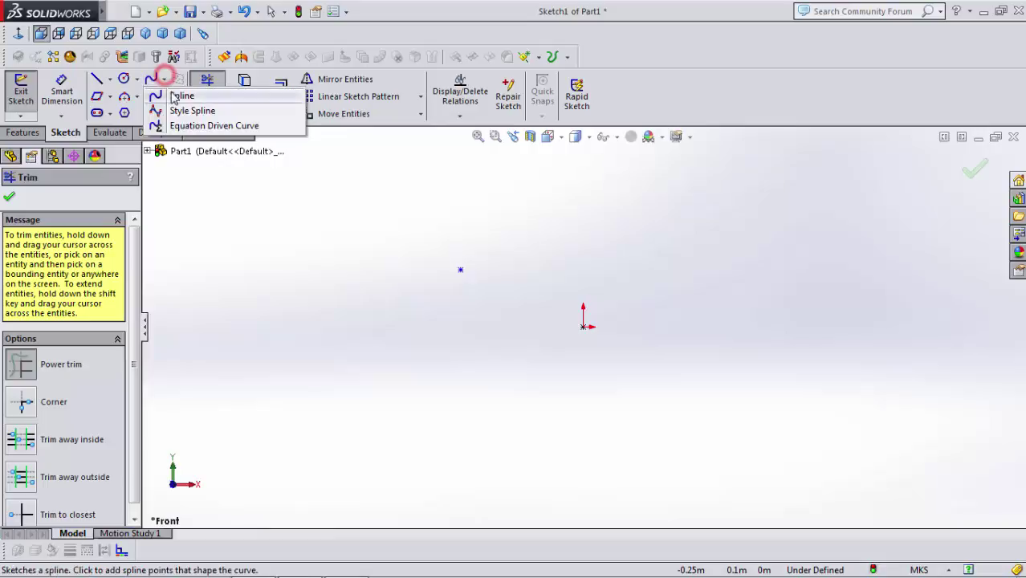
pyautogui.click(175, 97)
pyautogui.click(367, 429)
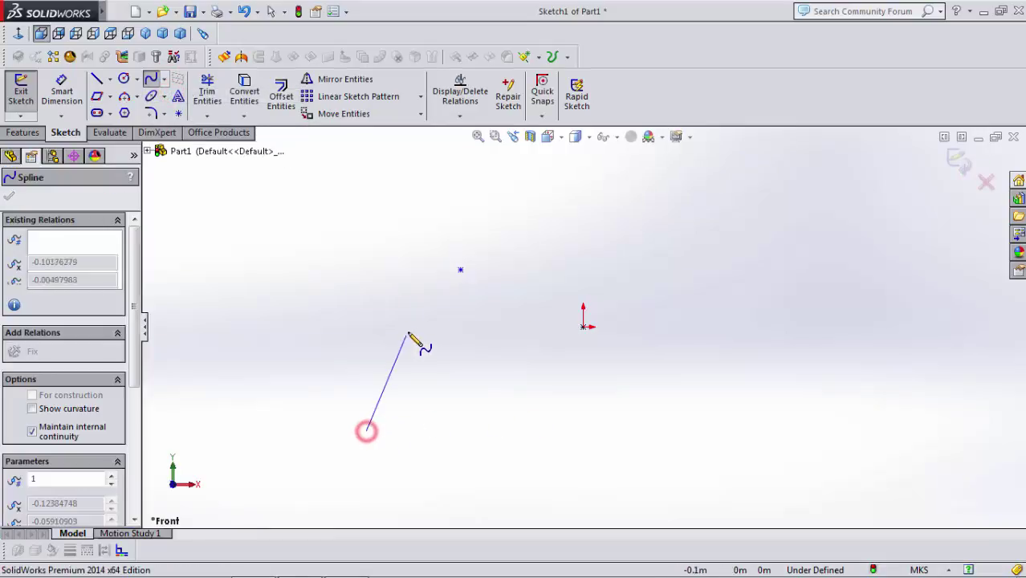
pyautogui.click(413, 327)
pyautogui.click(606, 385)
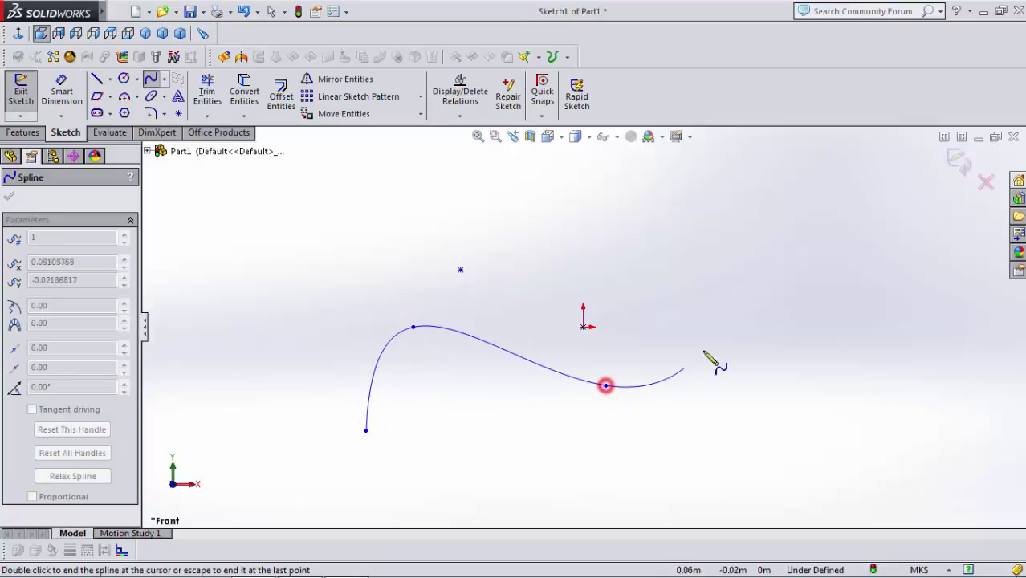
pyautogui.click(738, 253)
pyautogui.click(917, 195)
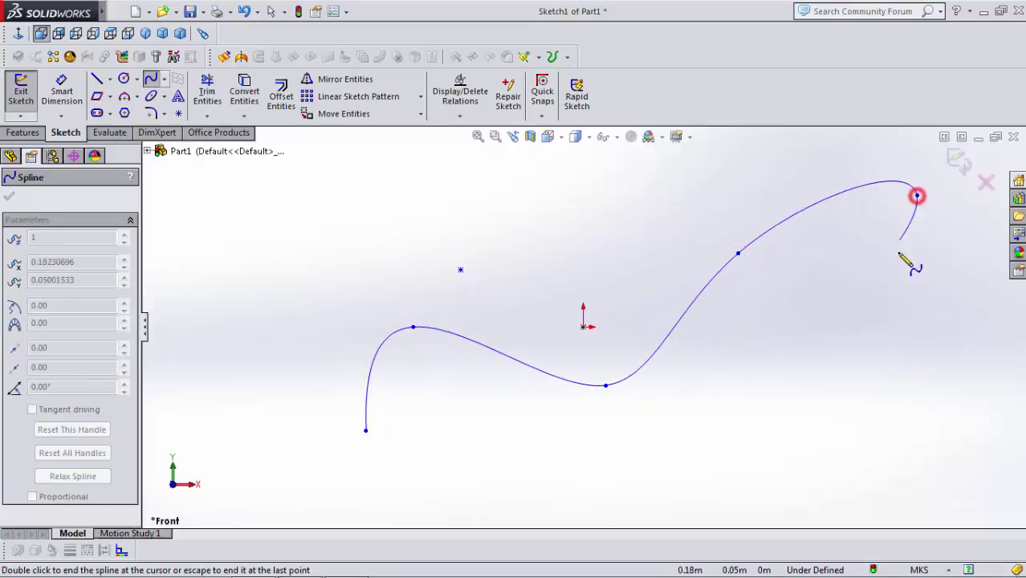
pyautogui.click(897, 315)
pyautogui.click(742, 377)
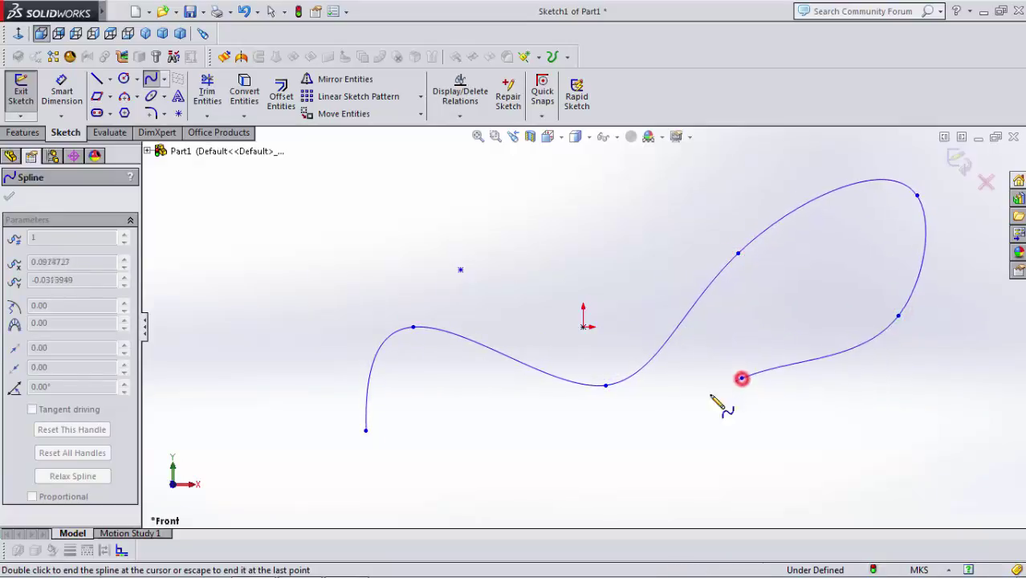
pyautogui.click(631, 444)
pyautogui.click(520, 445)
pyautogui.click(468, 379)
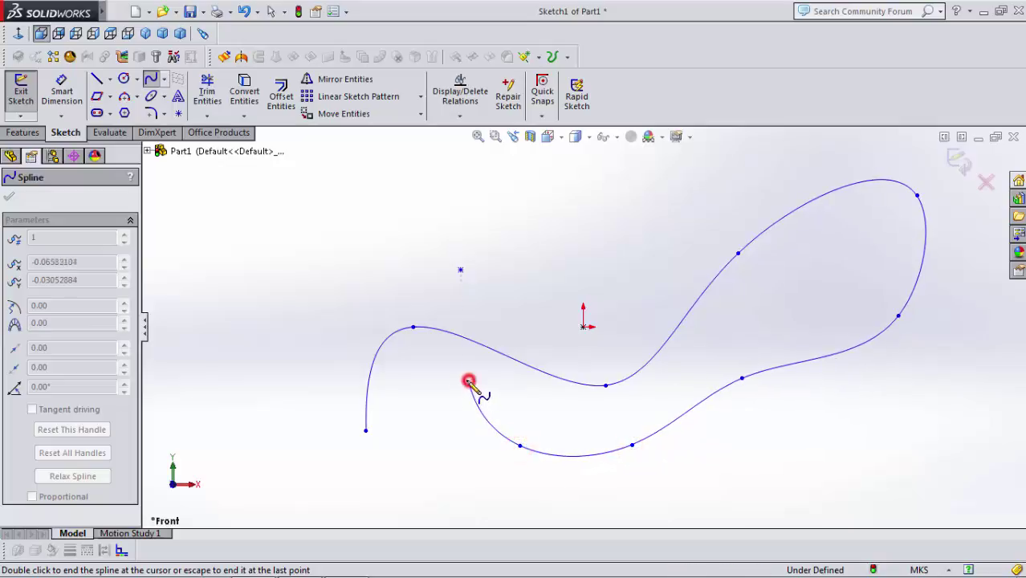
pyautogui.click(416, 413)
pyautogui.click(311, 473)
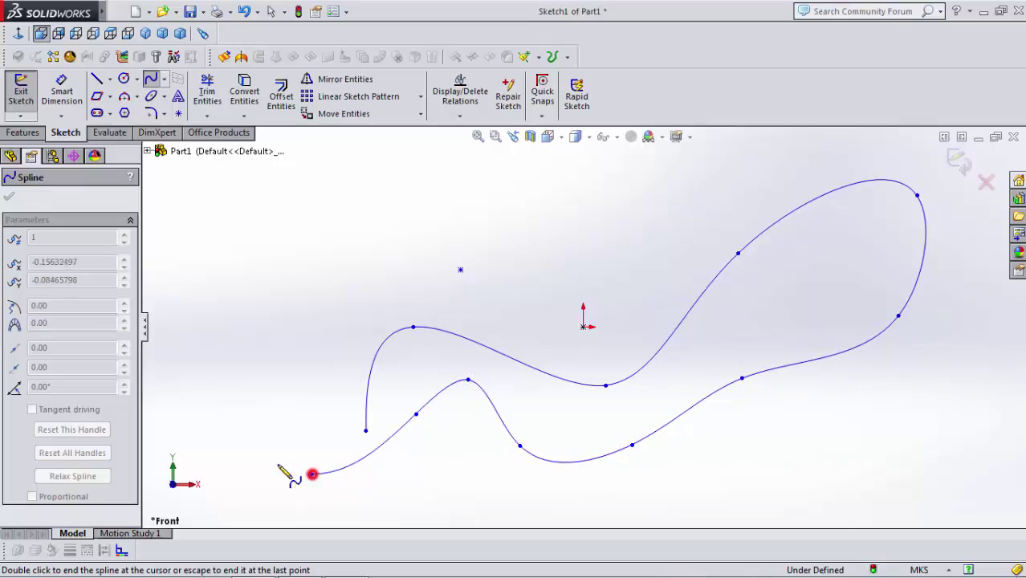
pyautogui.click(245, 380)
pyautogui.click(347, 261)
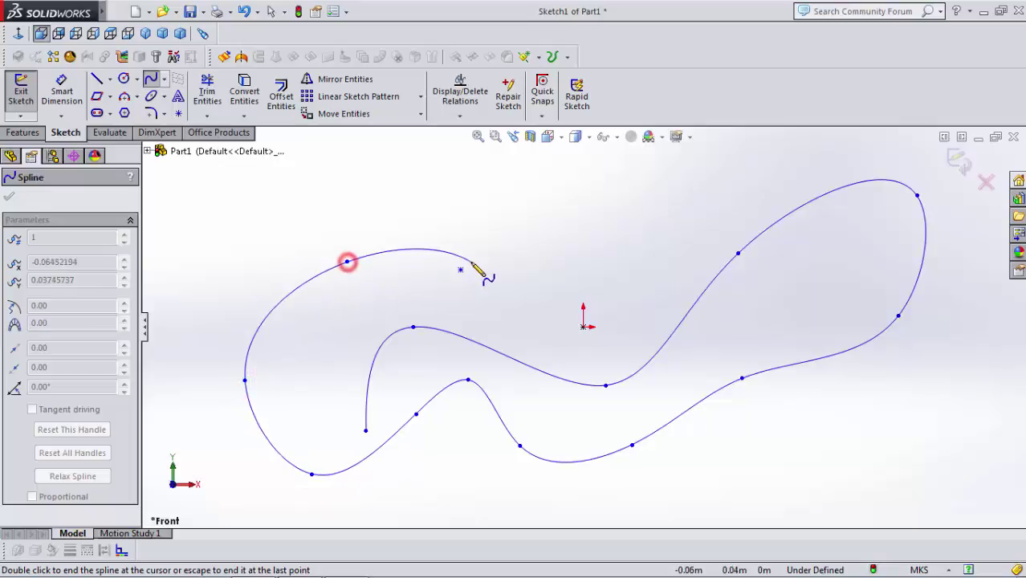
pyautogui.click(480, 247)
pyautogui.click(510, 164)
pyautogui.click(611, 171)
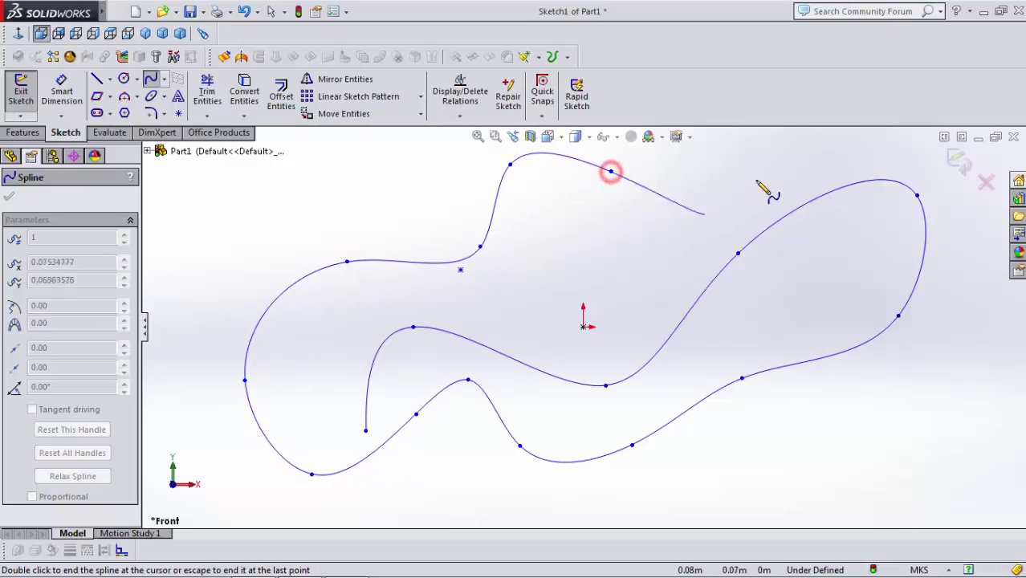
pyautogui.click(758, 173)
pyautogui.click(840, 126)
pyautogui.click(881, 153)
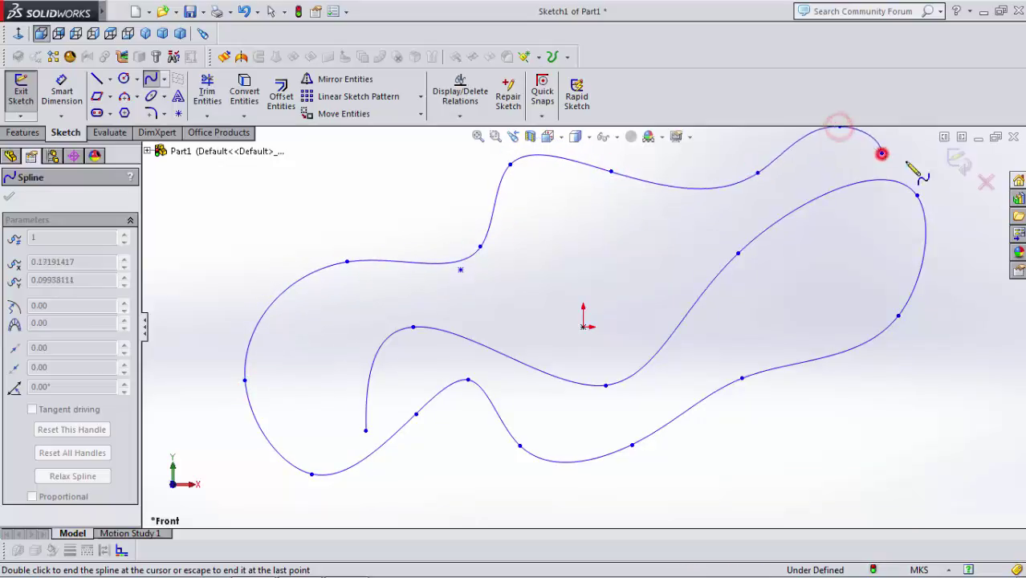
pyautogui.doubleClick(720, 211)
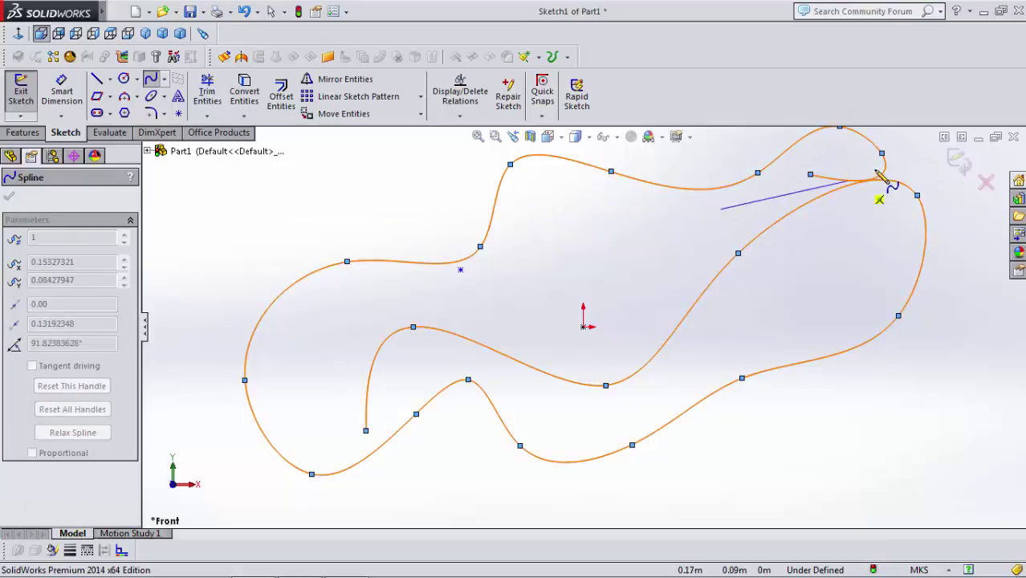
pyautogui.click(613, 195)
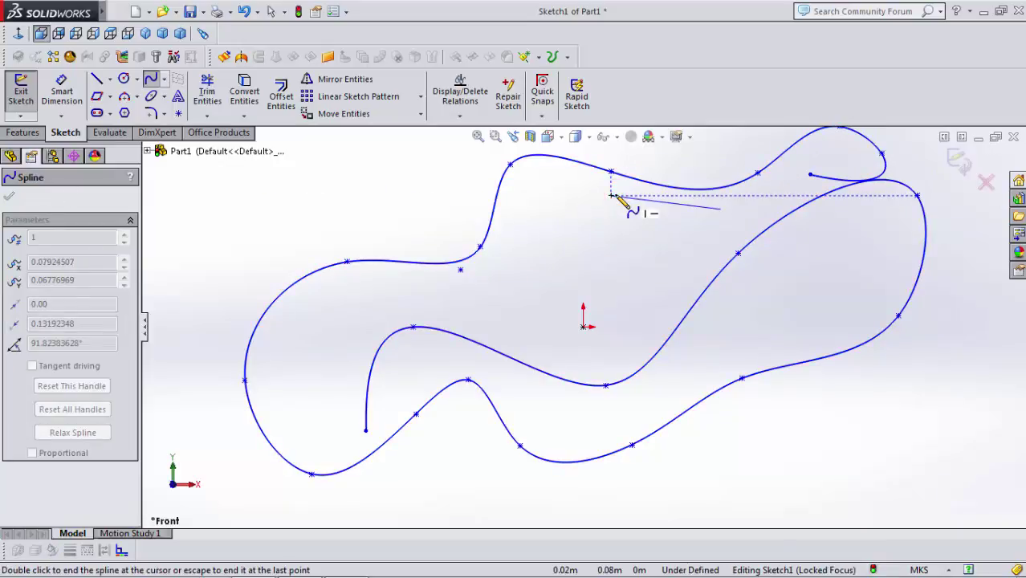
pyautogui.press('Escape')
# Step: Power trim the winding spline and the short spline out of the sketch
pyautogui.click(207, 92)
pyautogui.scroll(-3, 586, 325)
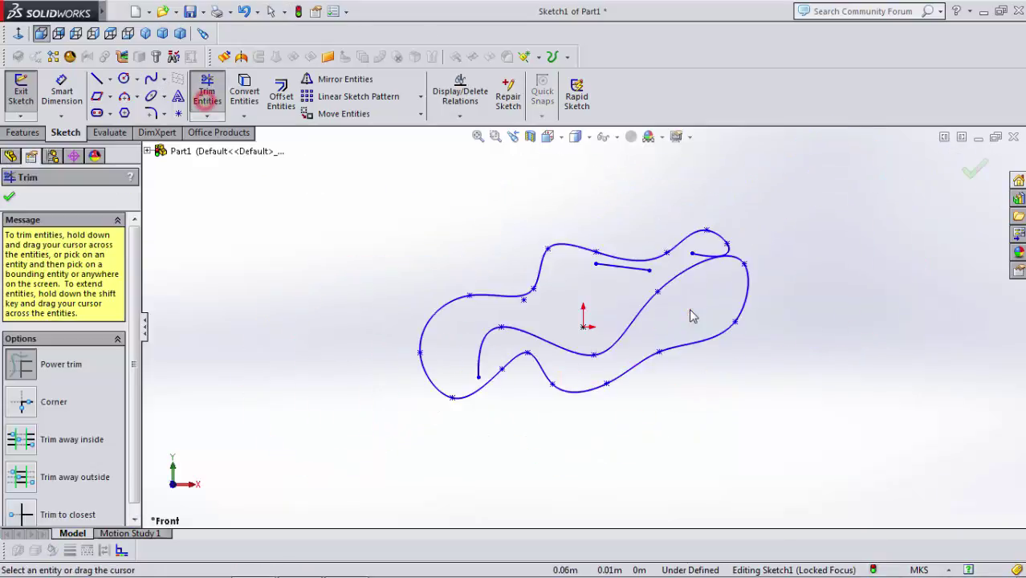
pyautogui.moveTo(415, 195)
pyautogui.mouseDown()
pyautogui.moveTo(899, 500)
pyautogui.moveTo(461, 342)
pyautogui.moveTo(626, 261)
pyautogui.moveTo(597, 319)
pyautogui.mouseUp()
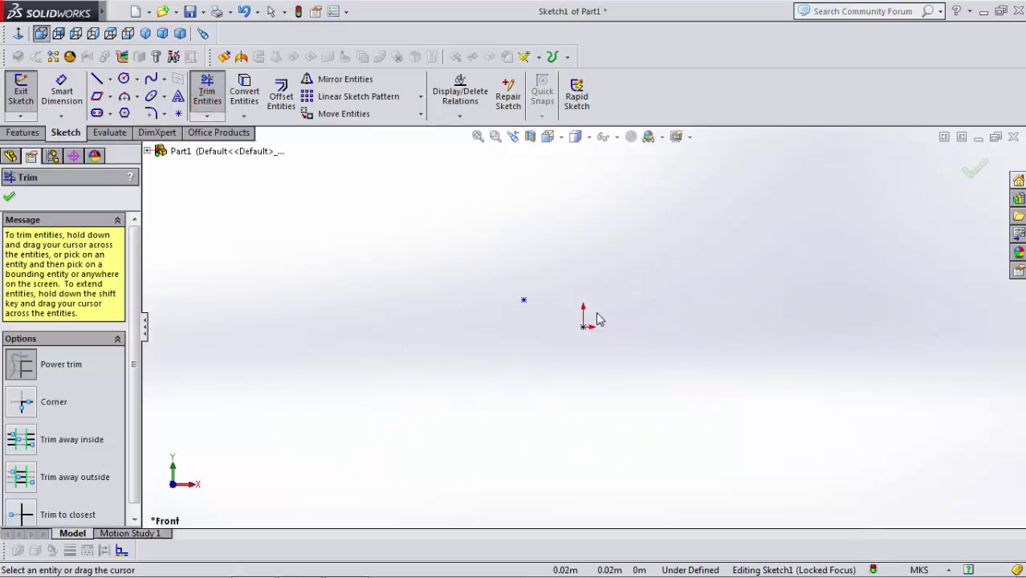
# Step: Sketch an open seven-point spline that waves across the sketch near the origin and curls back underneath itself
pyautogui.click(150, 79)
pyautogui.click(271, 326)
pyautogui.click(325, 217)
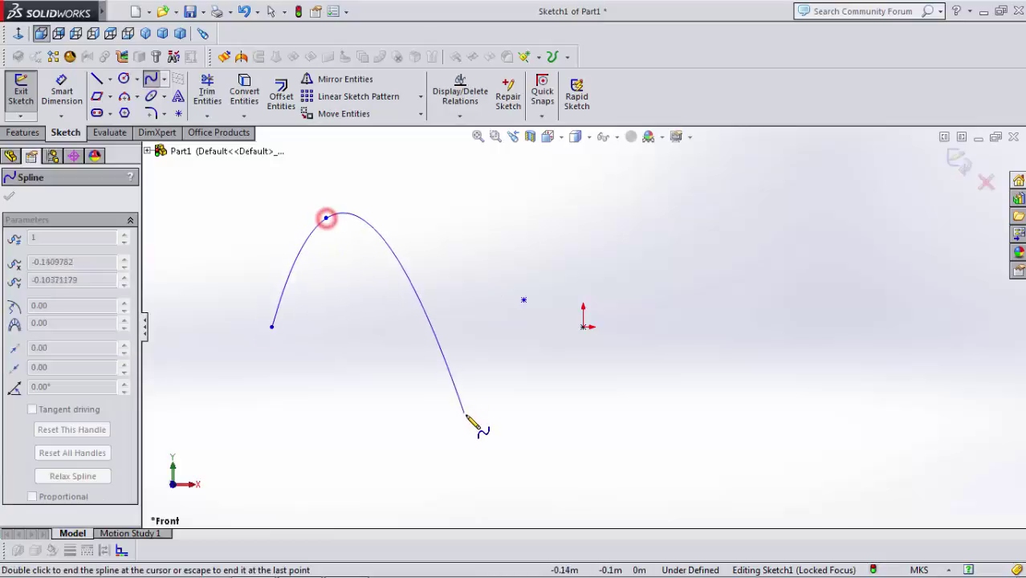
pyautogui.click(465, 414)
pyautogui.click(647, 233)
pyautogui.click(793, 350)
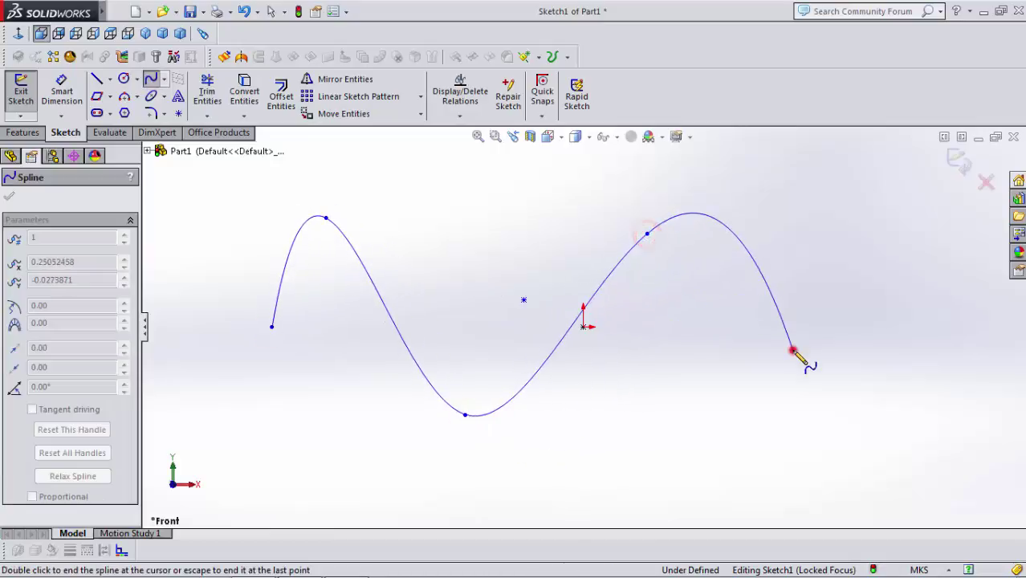
pyautogui.click(647, 390)
pyautogui.click(493, 460)
pyautogui.rightClick(361, 450)
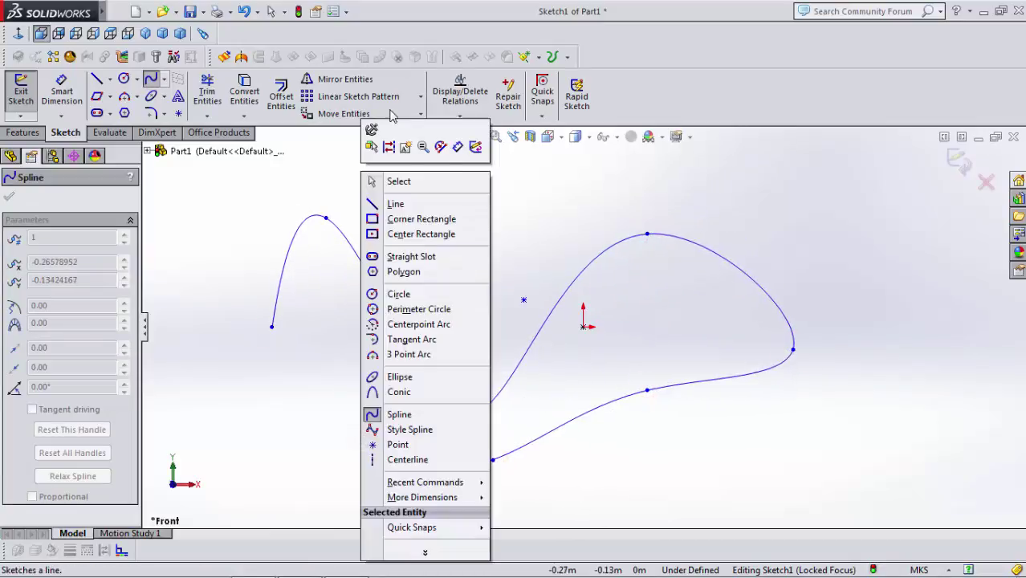
pyautogui.click(420, 181)
# Step: Power trim the seven-point spline out of the sketch and end the trimming
pyautogui.click(207, 90)
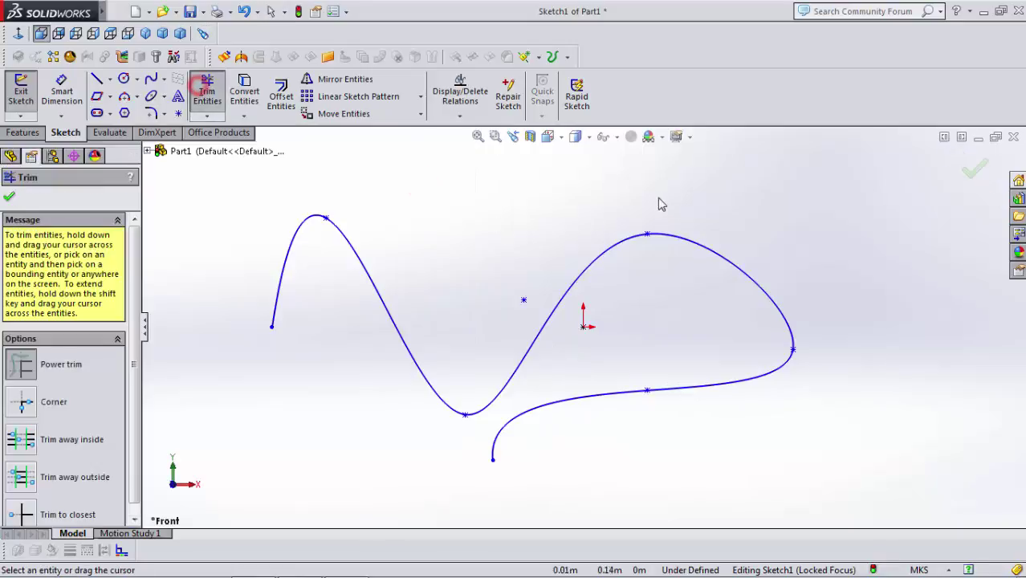
pyautogui.moveTo(735, 187); pyautogui.dragTo(694, 283)
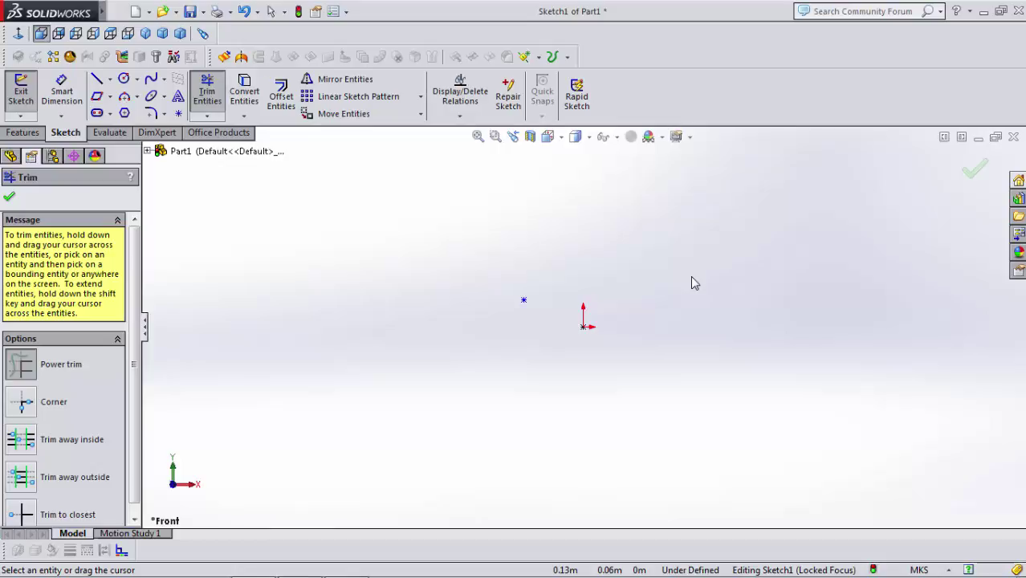
pyautogui.scroll(-2, 534, 305)
pyautogui.press('Escape')
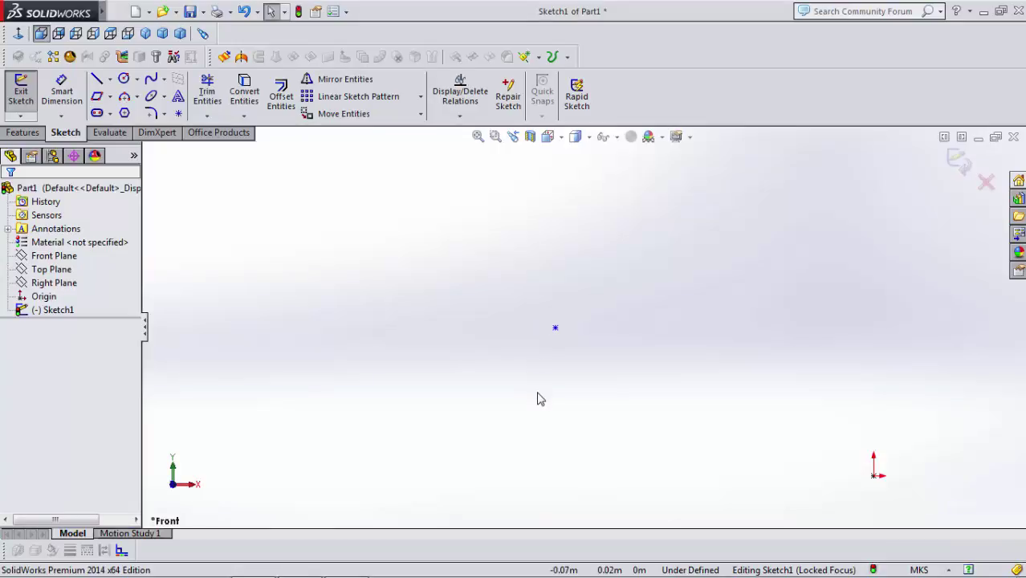
# Step: Sketch a nearly full-circle Centerpoint Arc of about 0.1 m radius centred on the origin, leaving a small gap
pyautogui.press('f')
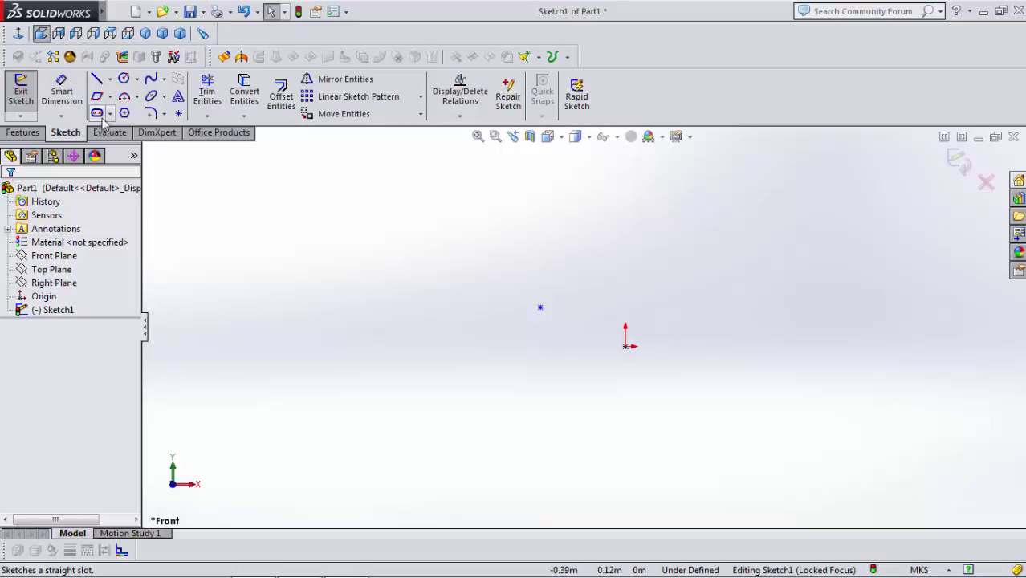
pyautogui.click(137, 97)
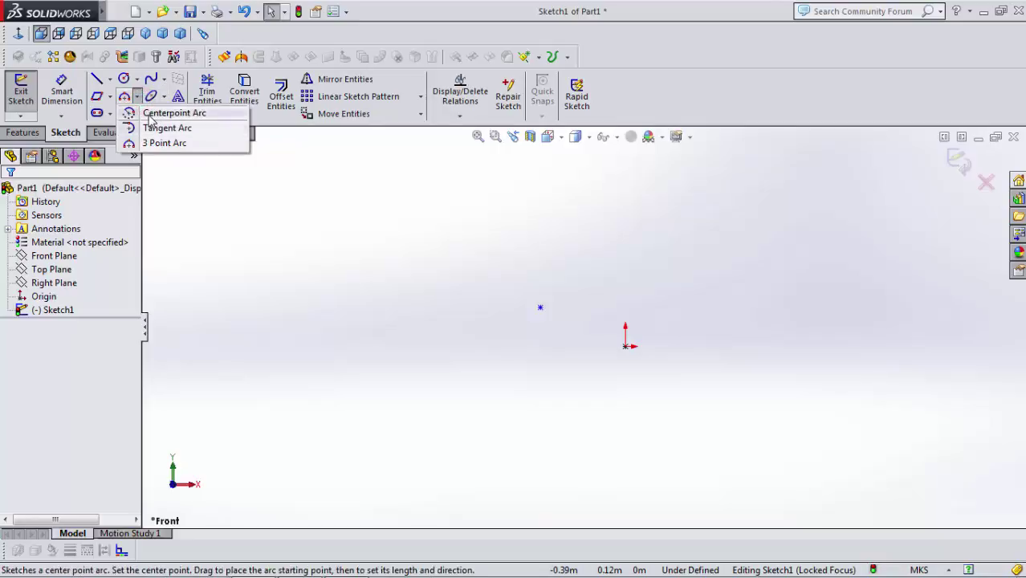
pyautogui.click(149, 115)
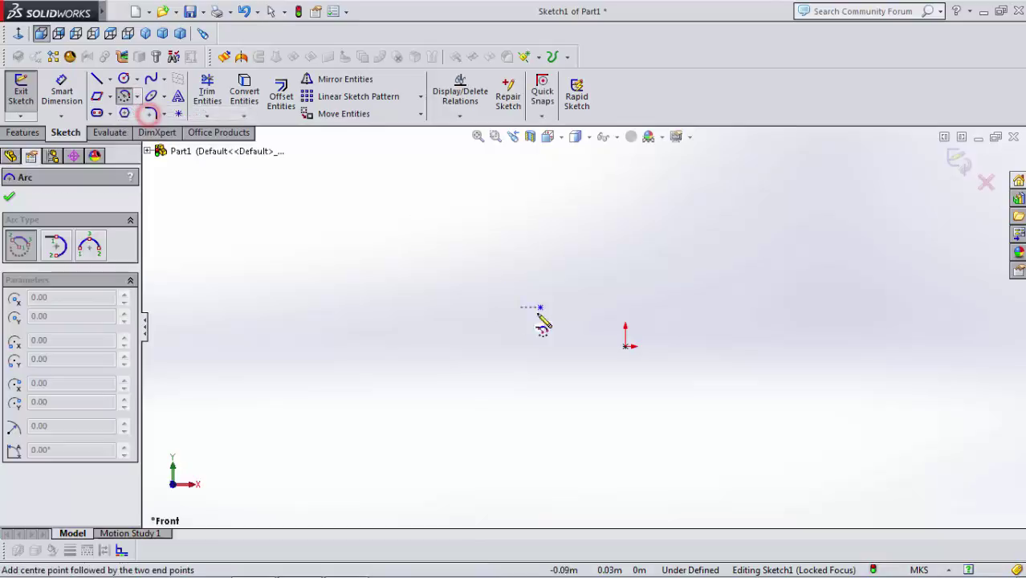
pyautogui.click(626, 346)
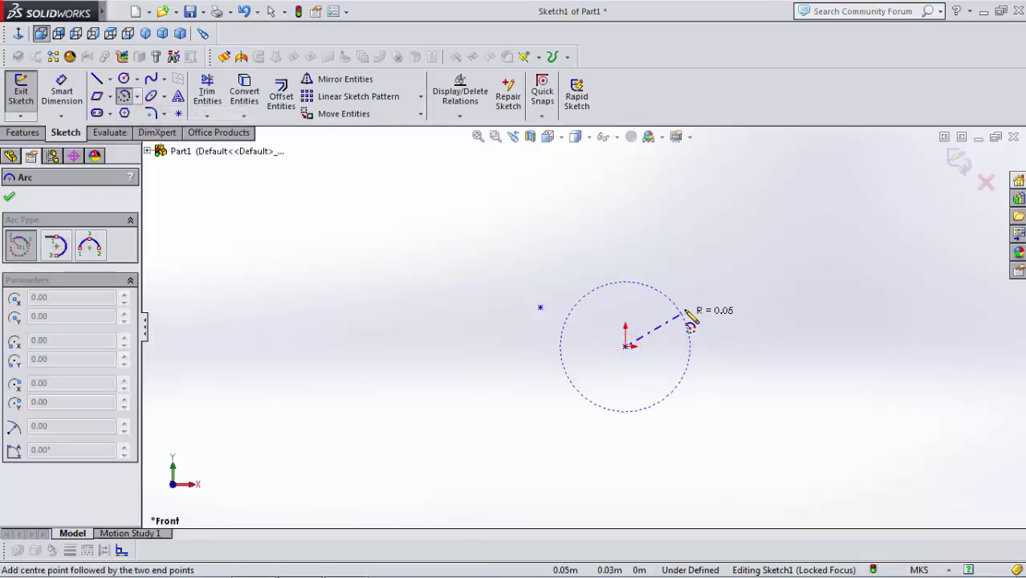
pyautogui.click(742, 340)
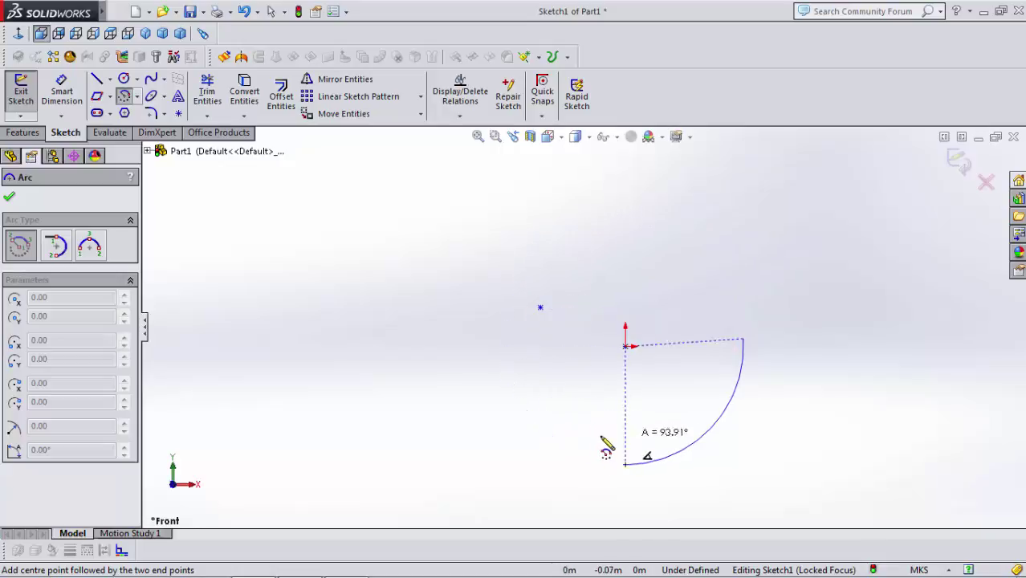
pyautogui.click(714, 321)
pyautogui.rightClick(712, 320)
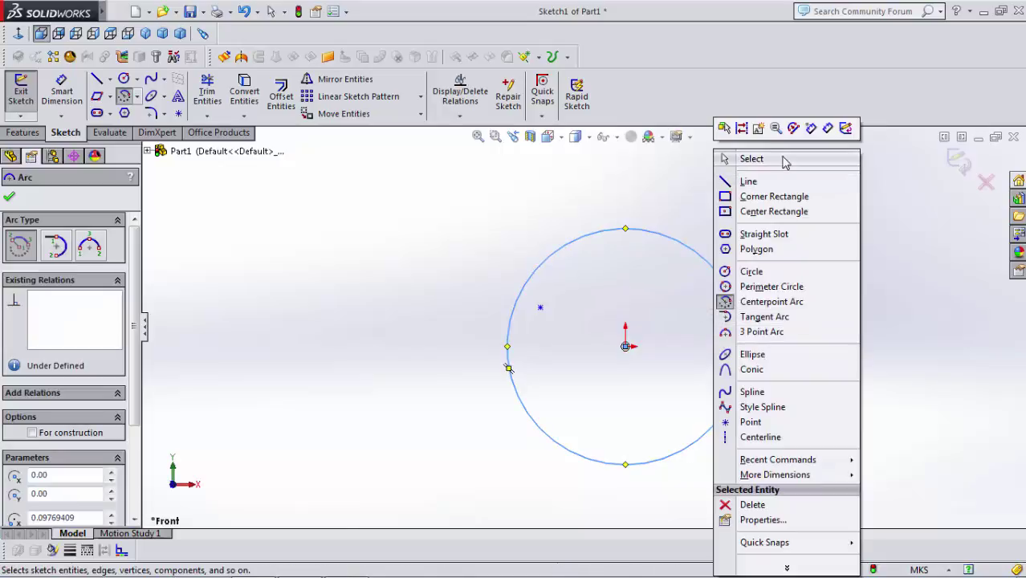
pyautogui.click(751, 158)
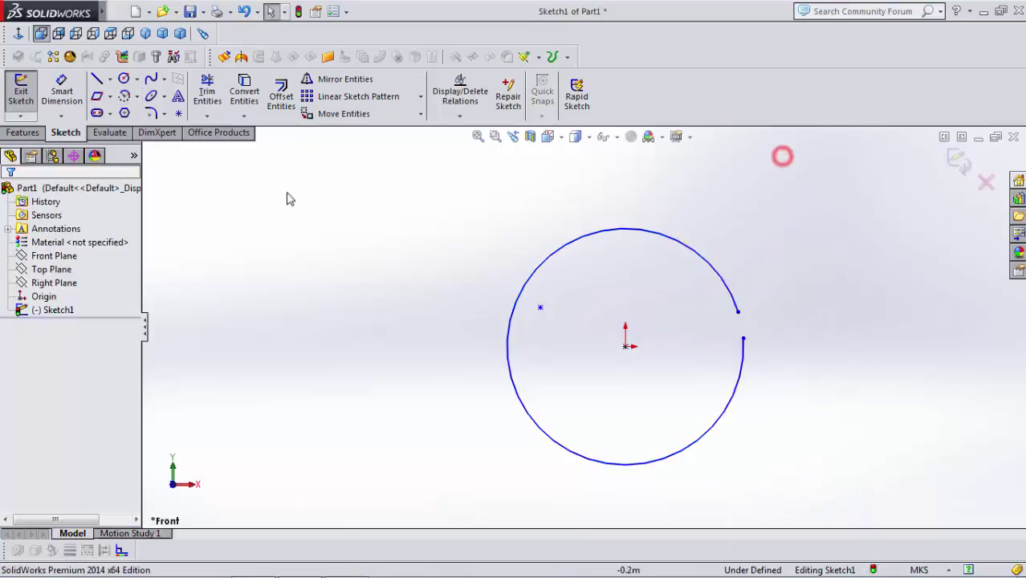
pyautogui.click(138, 97)
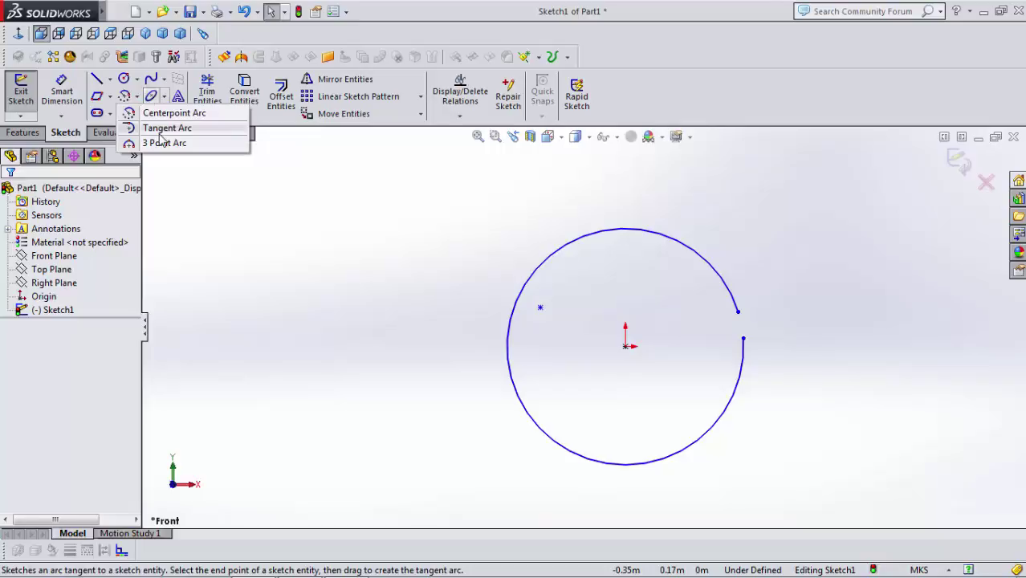
pyautogui.moveTo(148, 83)
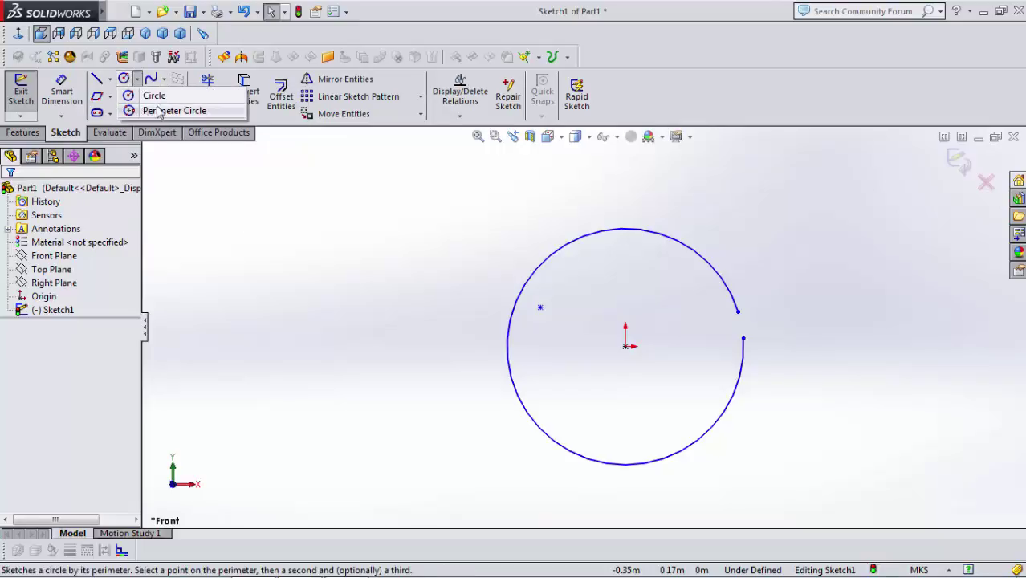
# Step: Sketch a 3 Point Arc of about 0.11 m radius beside the nearly closed arc, opening down toward the origin
pyautogui.click(216, 192)
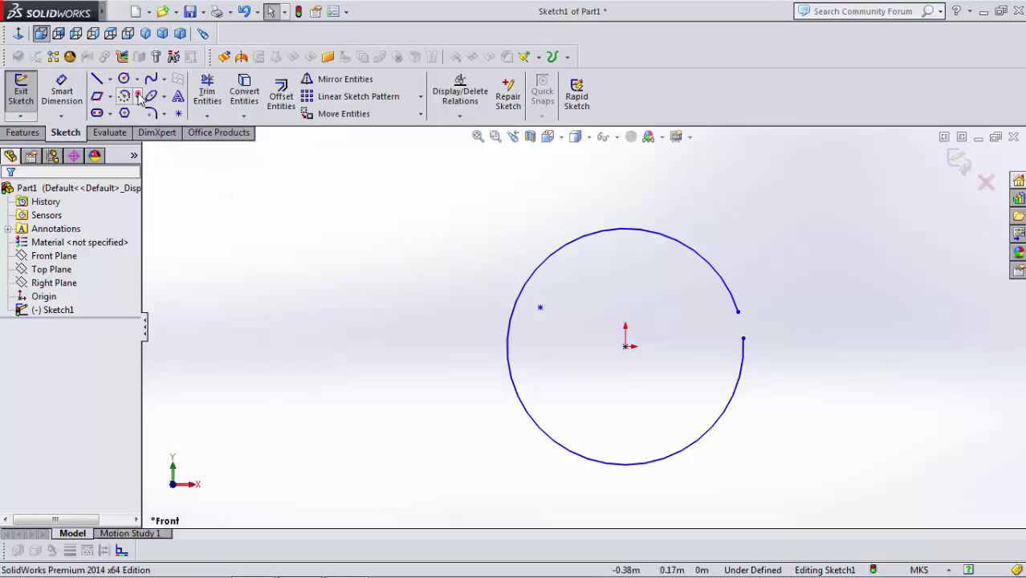
pyautogui.moveTo(138, 96)
pyautogui.click(160, 144)
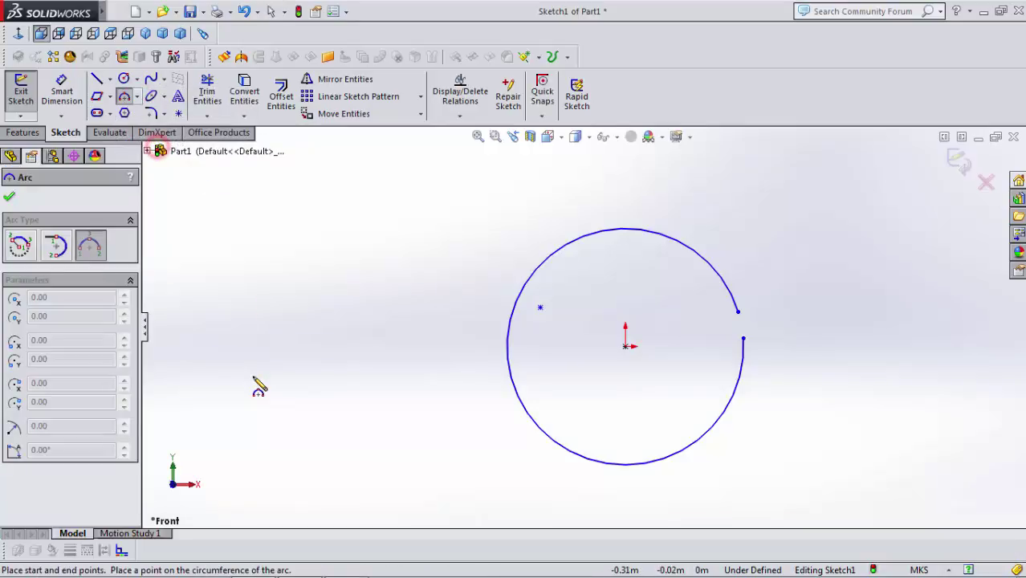
pyautogui.click(441, 226)
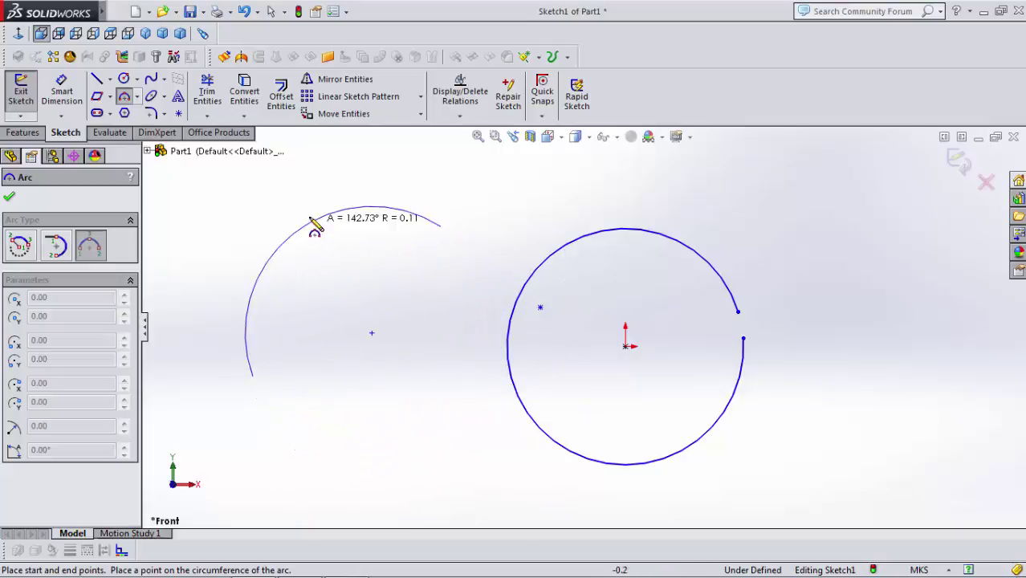
pyautogui.click(296, 227)
pyautogui.rightClick(297, 230)
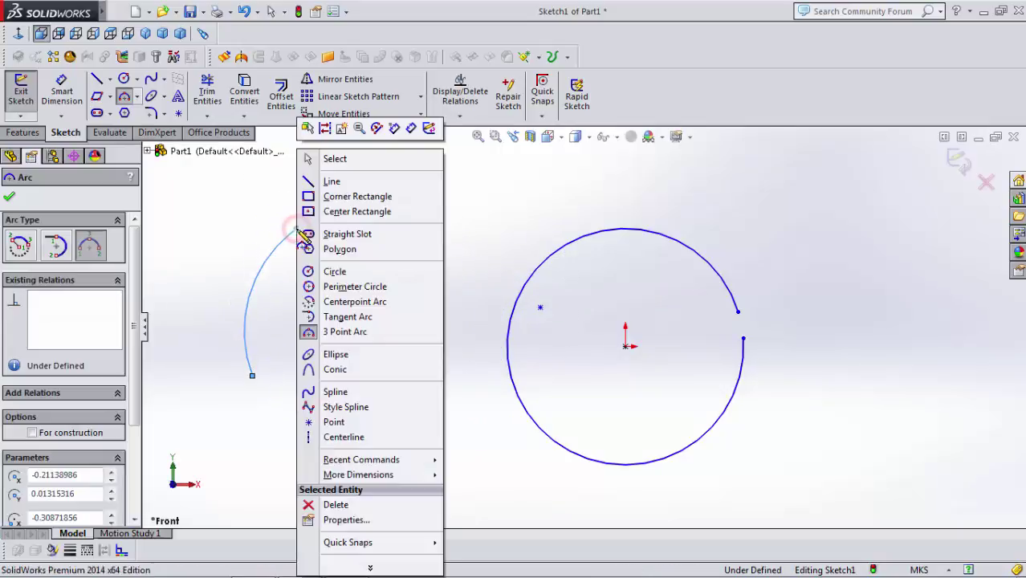
pyautogui.click(360, 157)
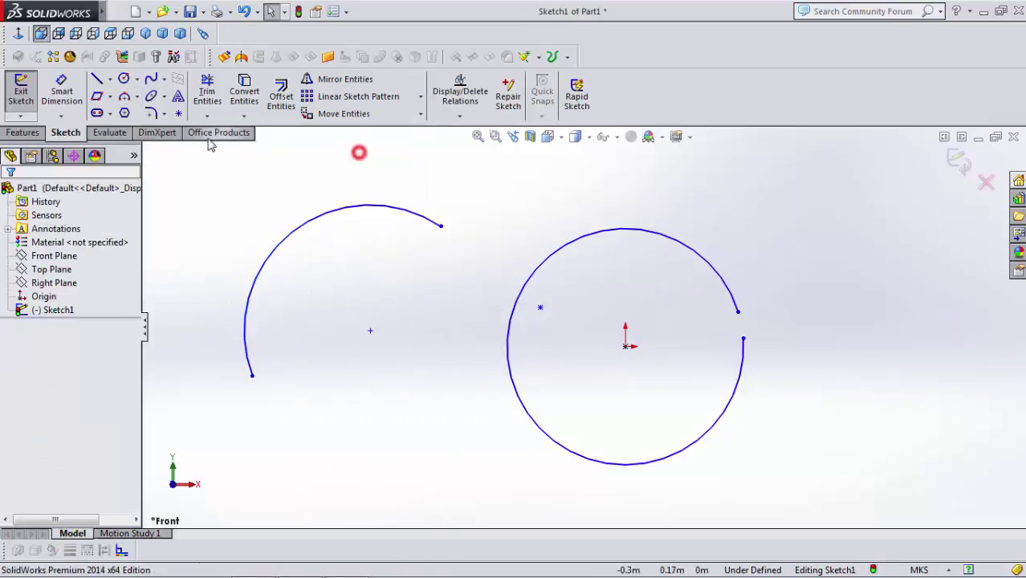
# Step: Sketch two chained Tangent Arcs from the 3 Point Arc's endpoint nearest the origin, curling around inside it
pyautogui.click(138, 97)
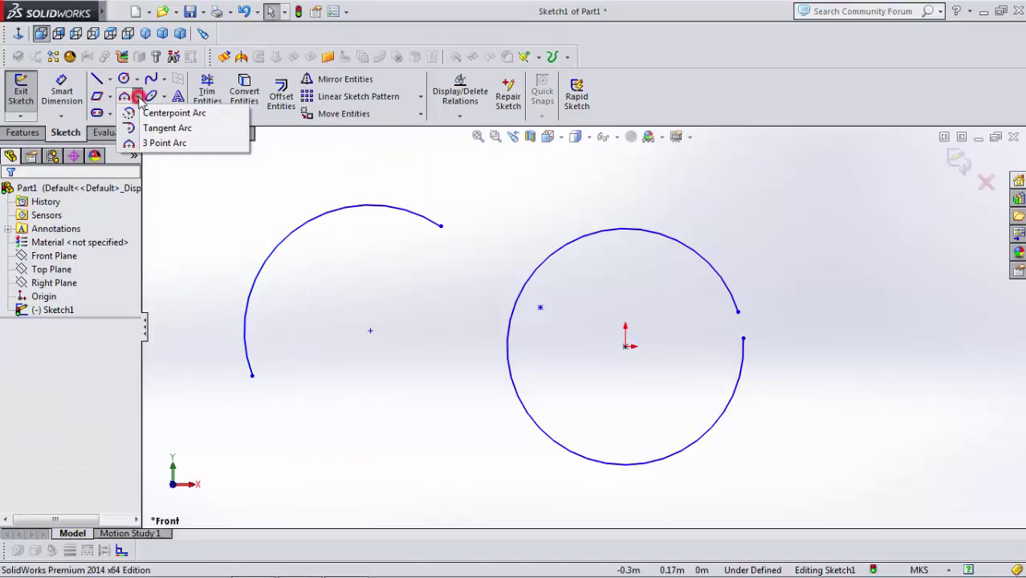
pyautogui.click(166, 129)
pyautogui.click(702, 194)
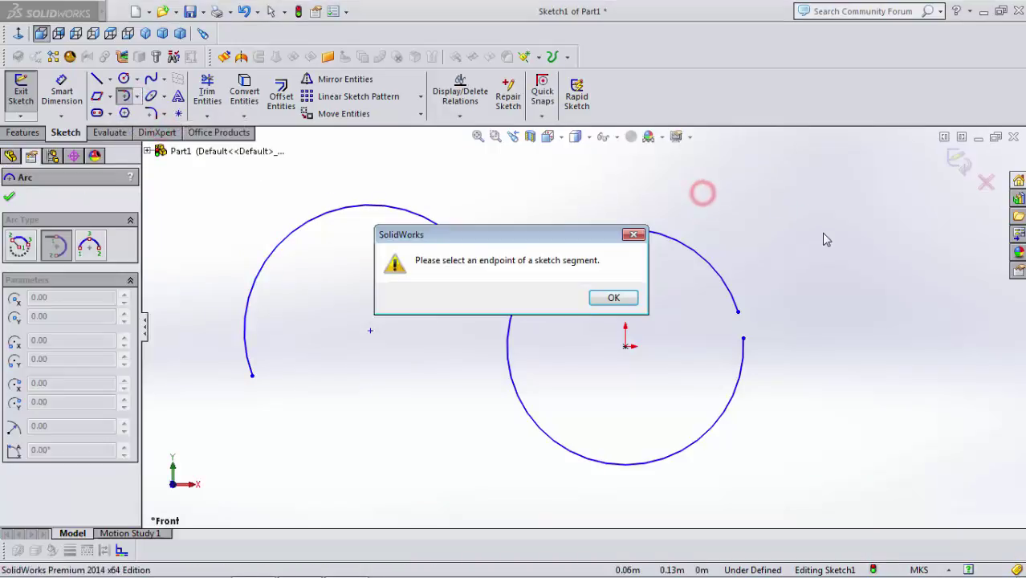
pyautogui.click(639, 235)
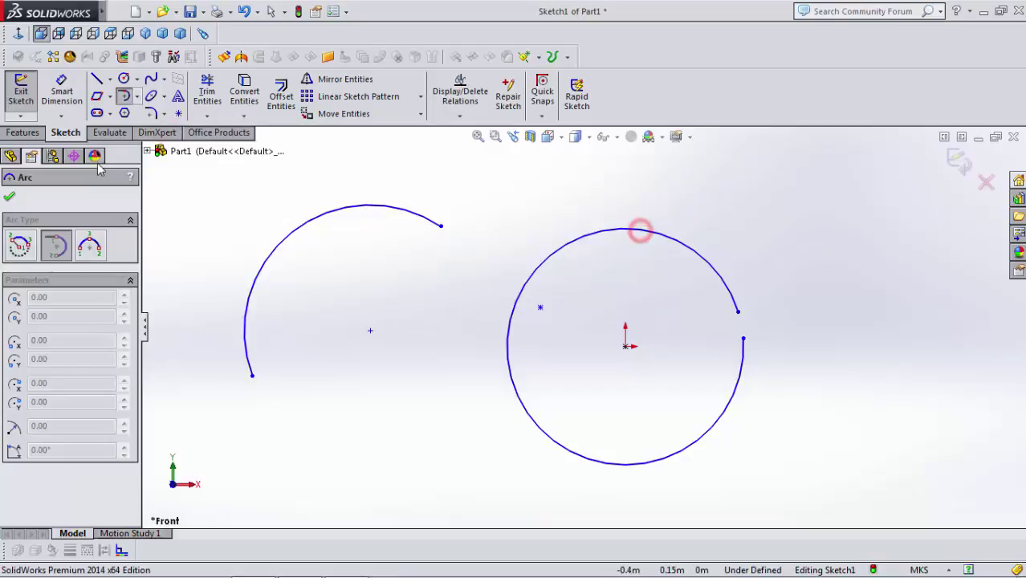
pyautogui.click(394, 210)
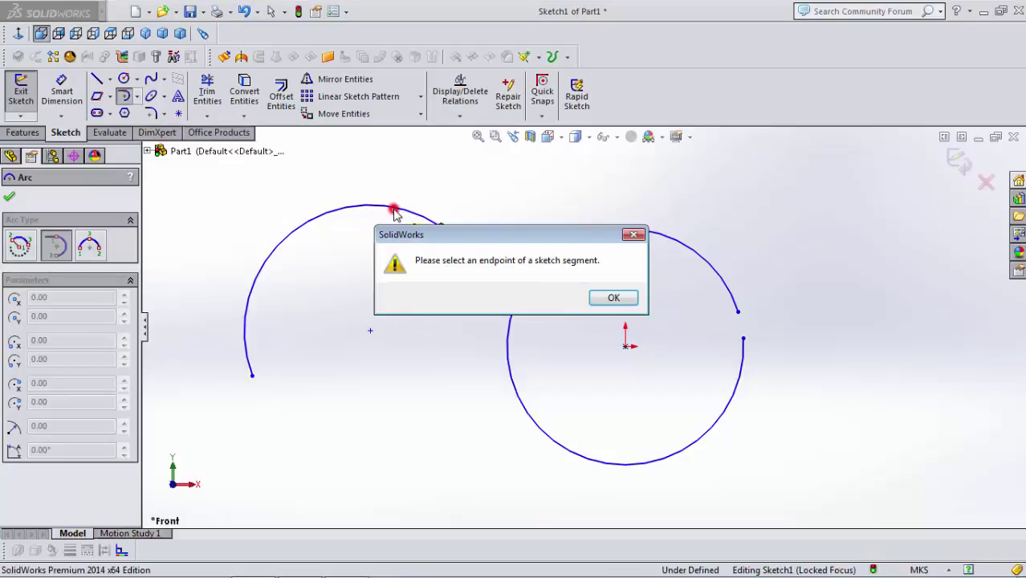
pyautogui.click(612, 298)
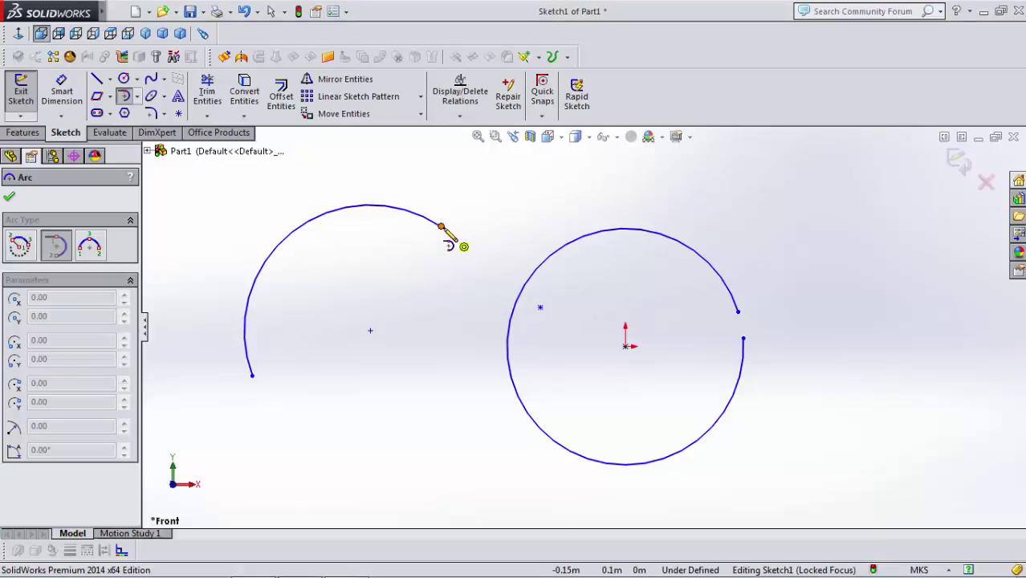
pyautogui.click(443, 227)
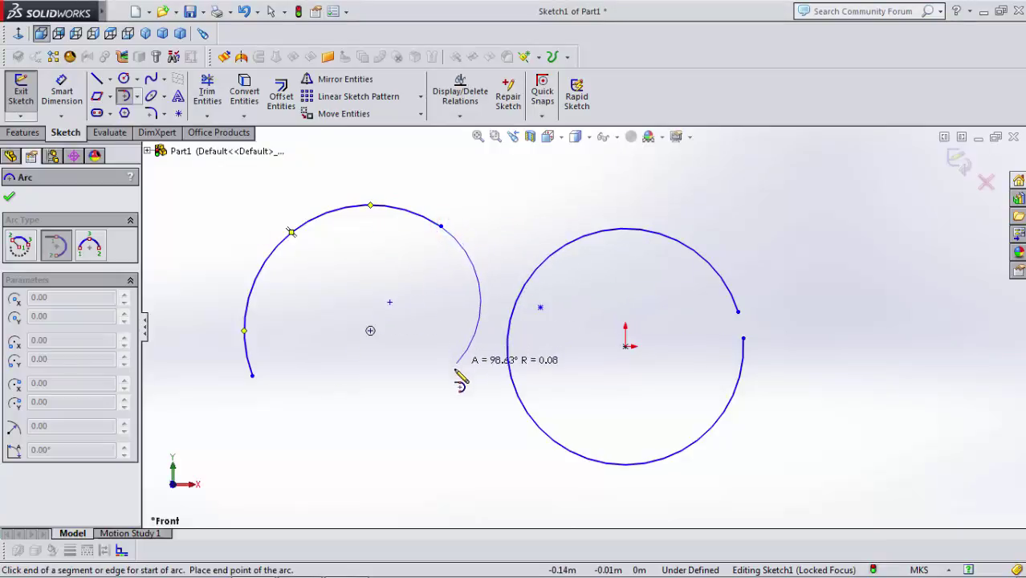
pyautogui.click(338, 252)
pyautogui.rightClick(340, 255)
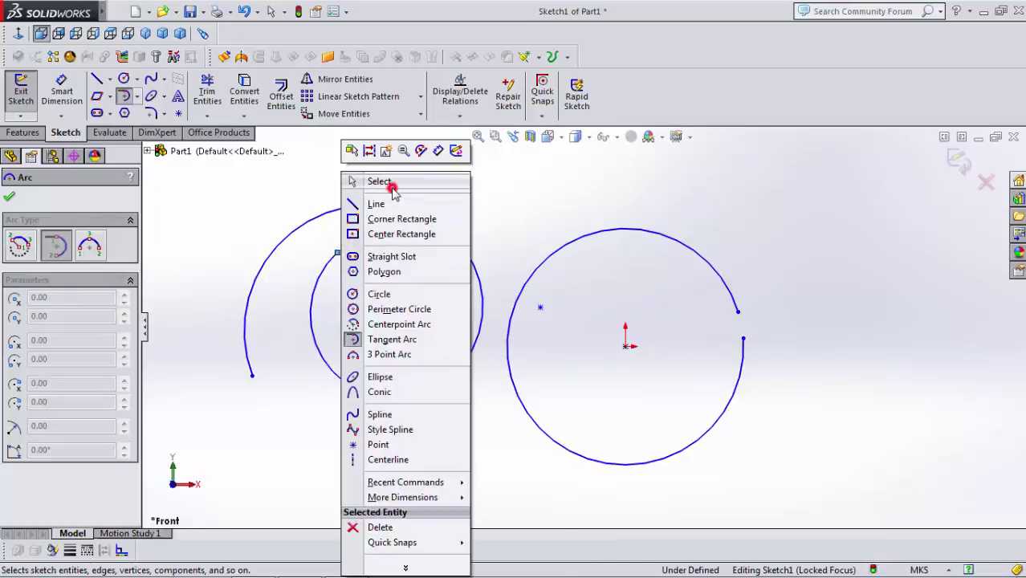
pyautogui.click(390, 183)
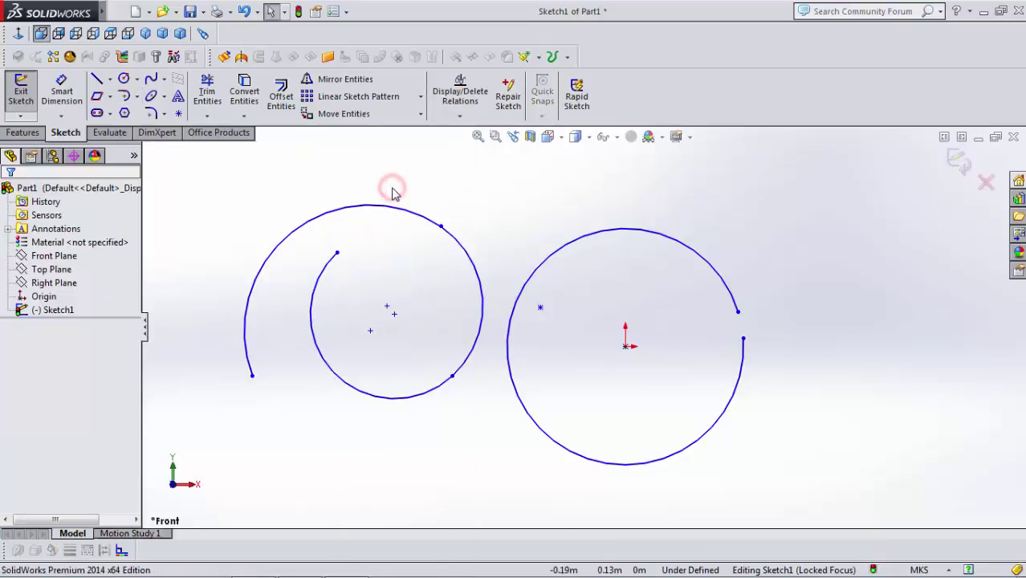
# Step: Examine the tangent relations joining the two chained tangent arcs and the 3 Point Arc
pyautogui.click(460, 250)
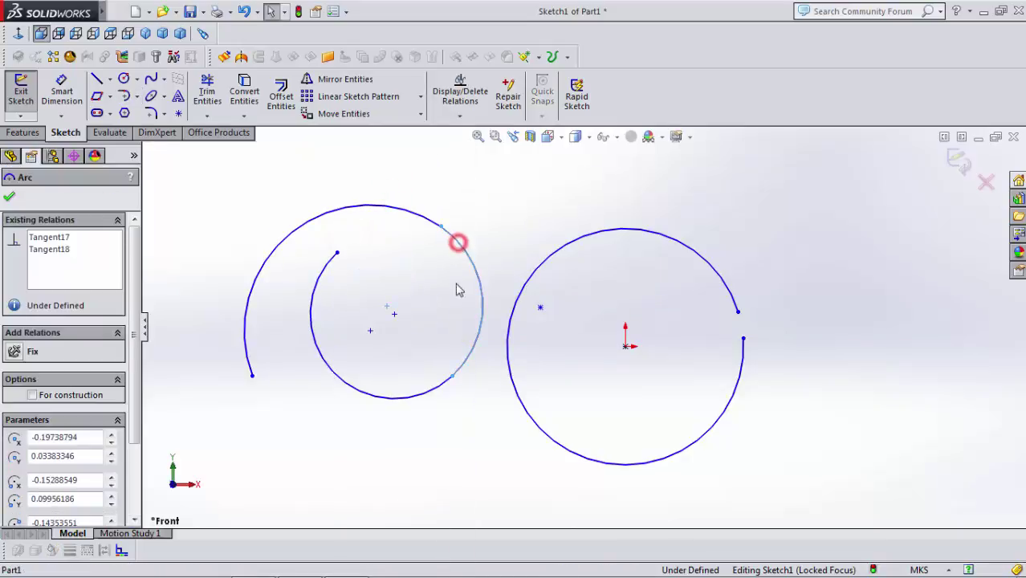
pyautogui.keyDown('ctrl'); pyautogui.click(398, 401); pyautogui.keyUp('ctrl')
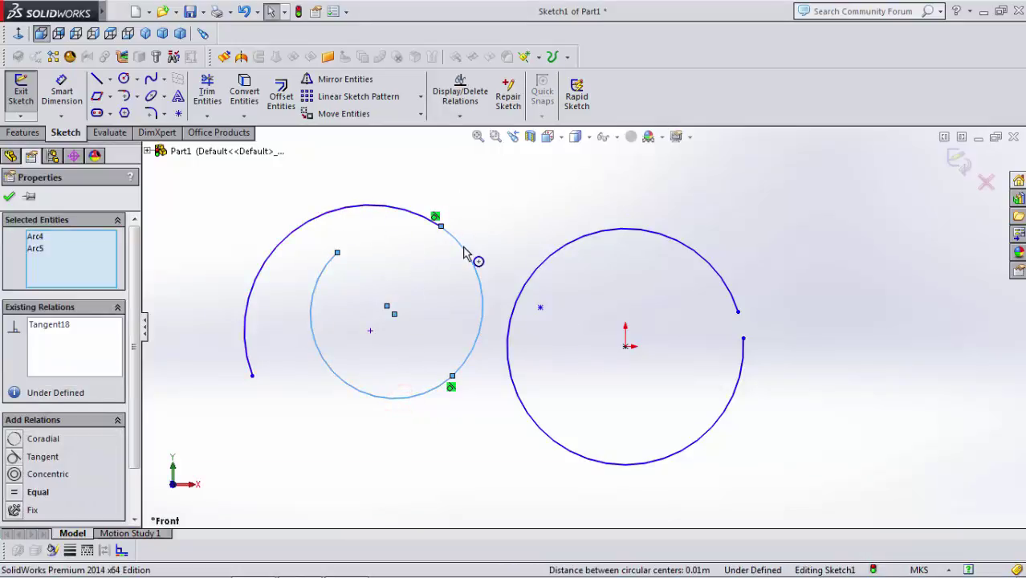
pyautogui.scroll(2, 501, 197)
pyautogui.scroll(-5, 486, 277)
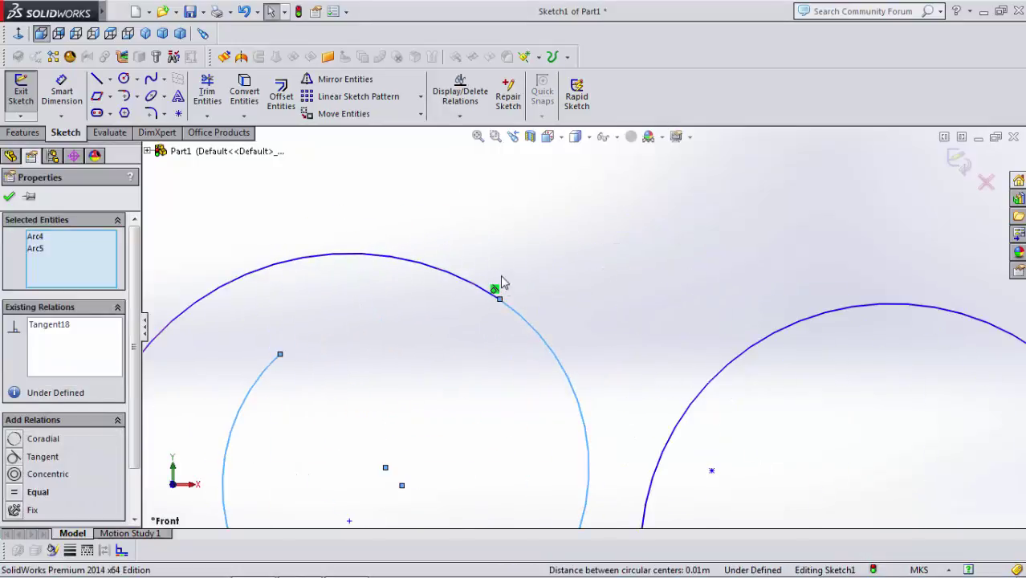
pyautogui.scroll(4, 502, 284)
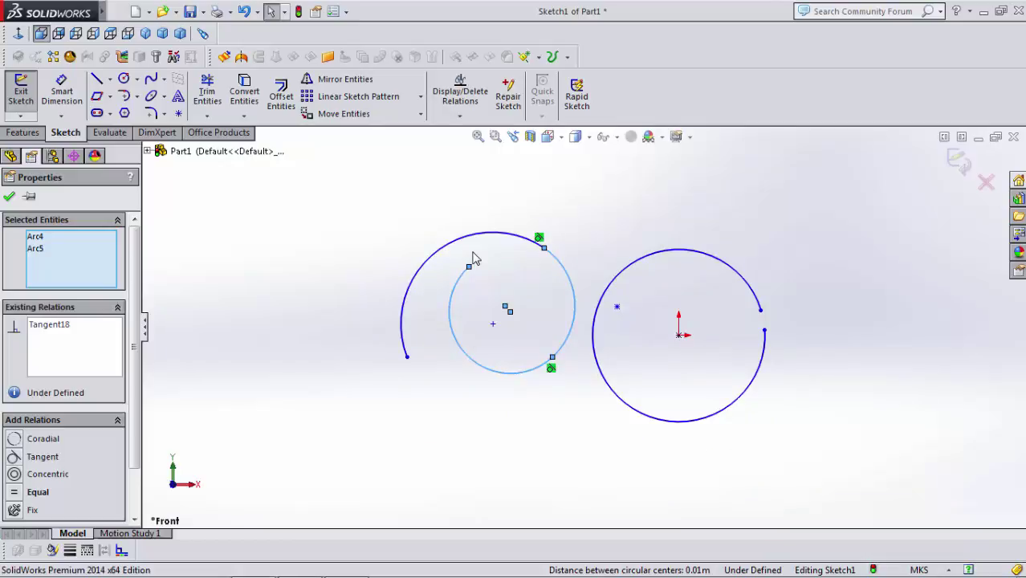
pyautogui.click(97, 79)
pyautogui.click(263, 320)
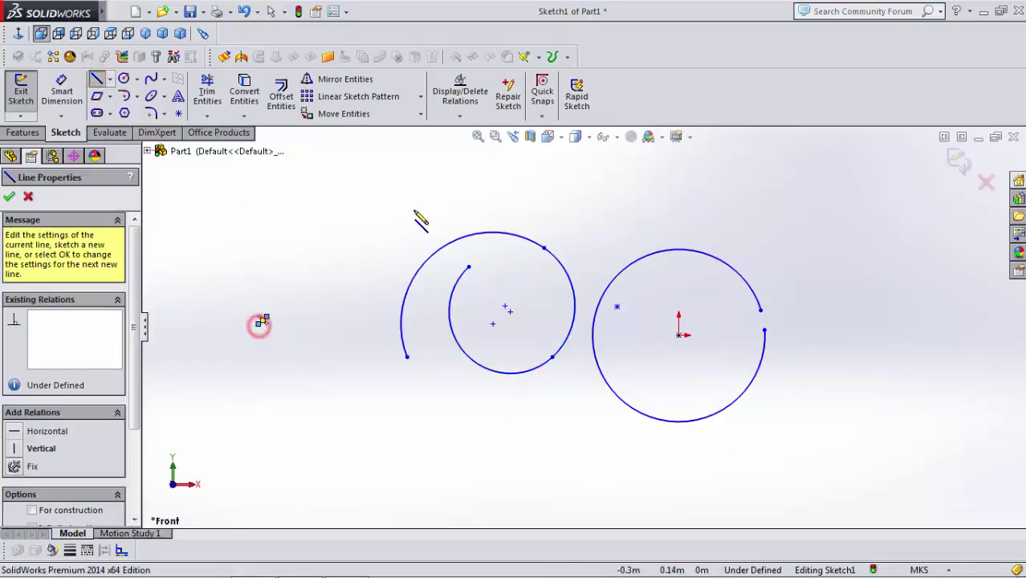
pyautogui.press('Escape')
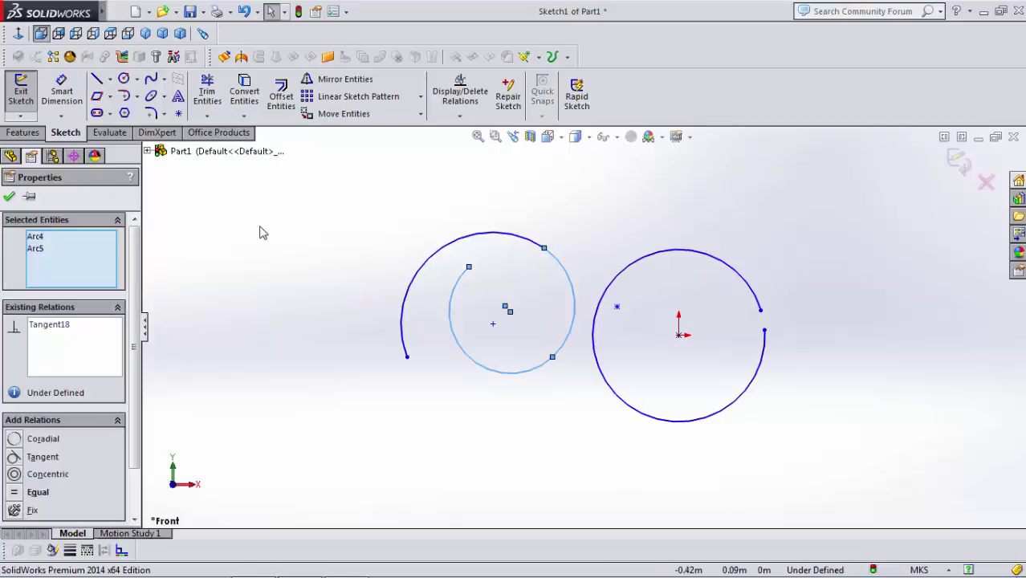
# Step: Delete all arcs and points from the sketch
pyautogui.moveTo(298, 174); pyautogui.dragTo(793, 472)
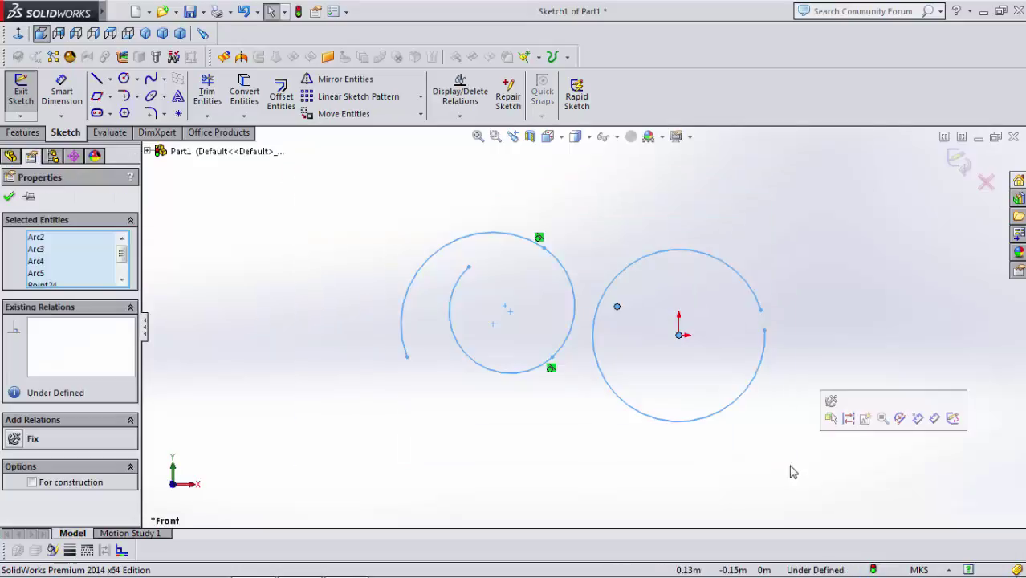
pyautogui.press('Delete')
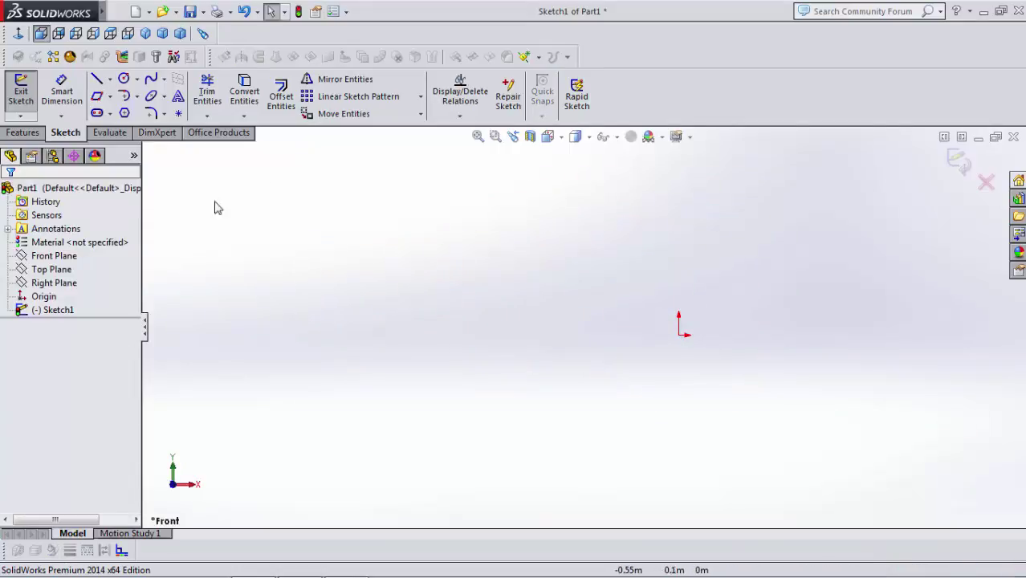
# Step: Sketch a single line about 0.43 m long, rising at about 12° and ending just above the origin
pyautogui.click(95, 78)
pyautogui.click(287, 369)
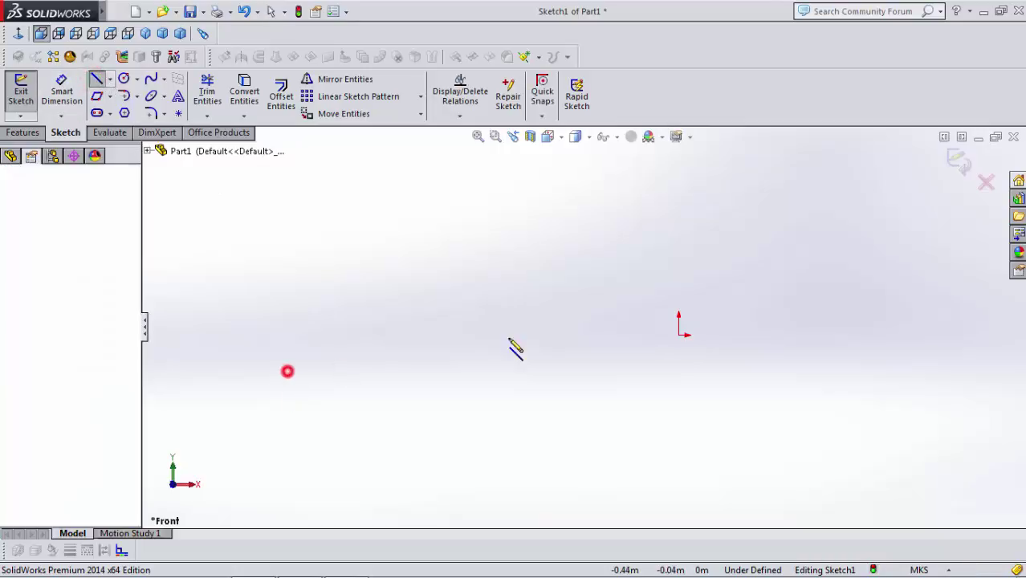
pyautogui.click(654, 291)
pyautogui.rightClick(655, 291)
pyautogui.click(713, 122)
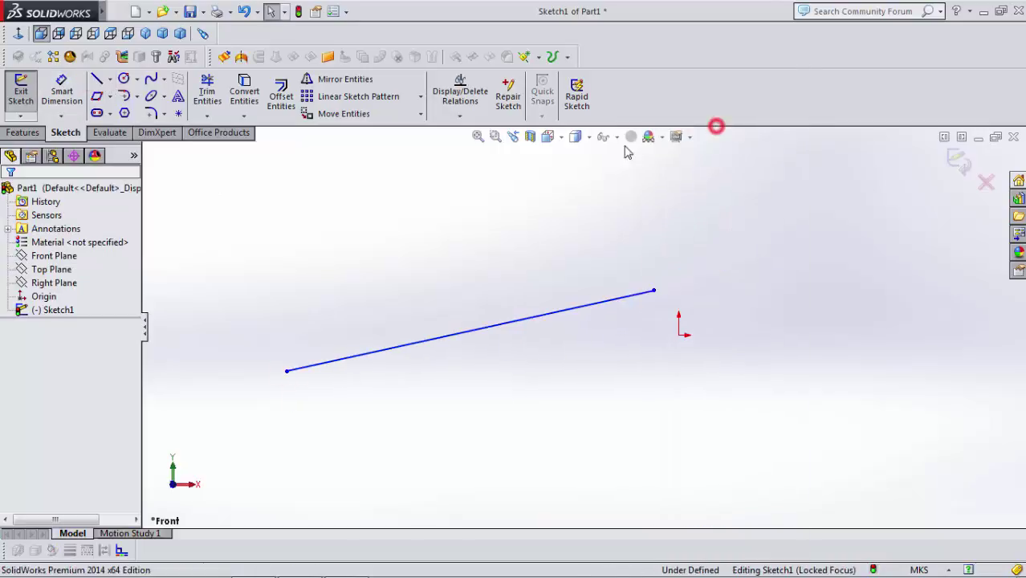
# Step: Sketch three chained Tangent Arcs from the line's endpoint near the origin, spiralling clockwise back inward
pyautogui.click(137, 97)
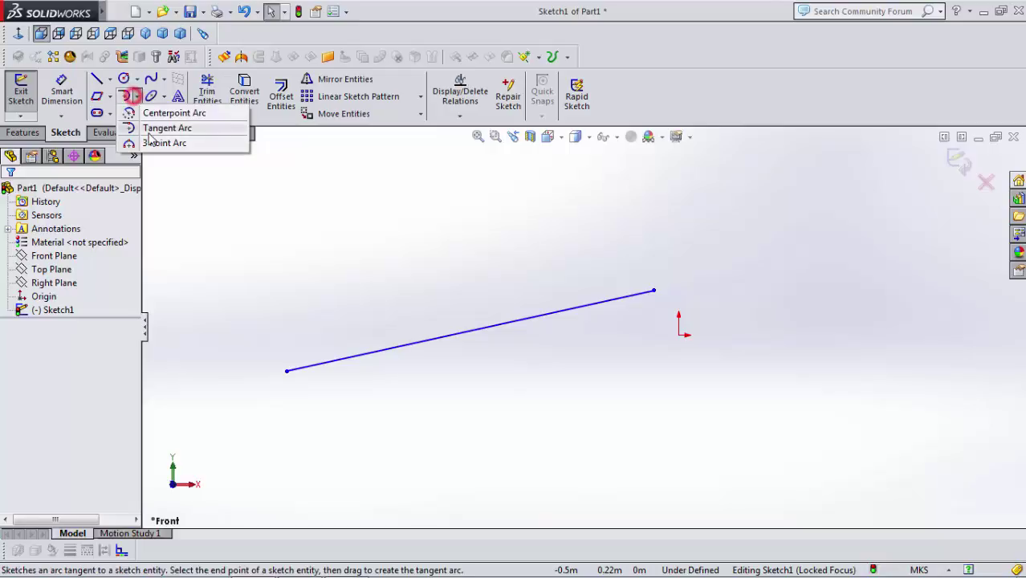
pyautogui.click(157, 129)
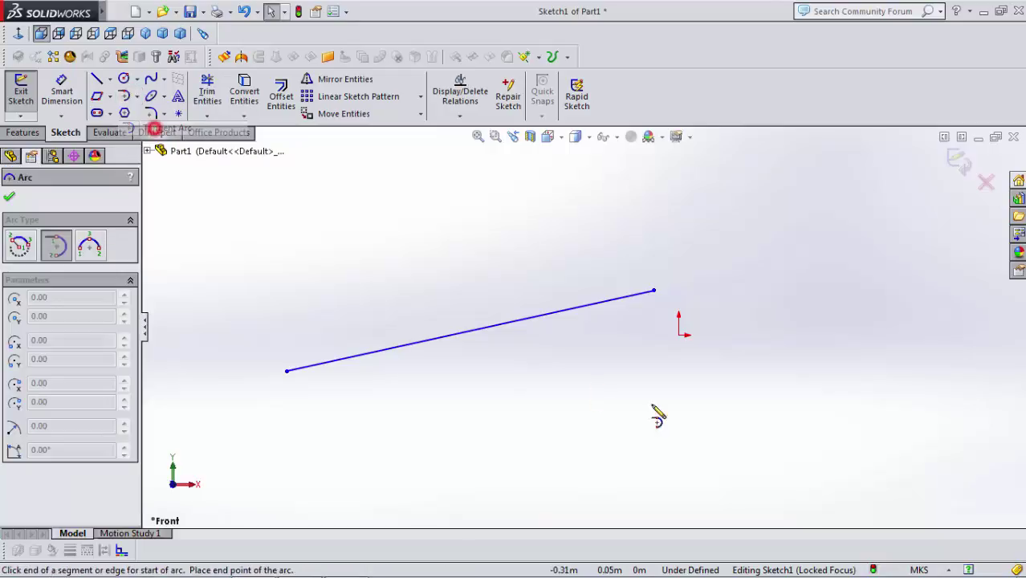
pyautogui.click(653, 290)
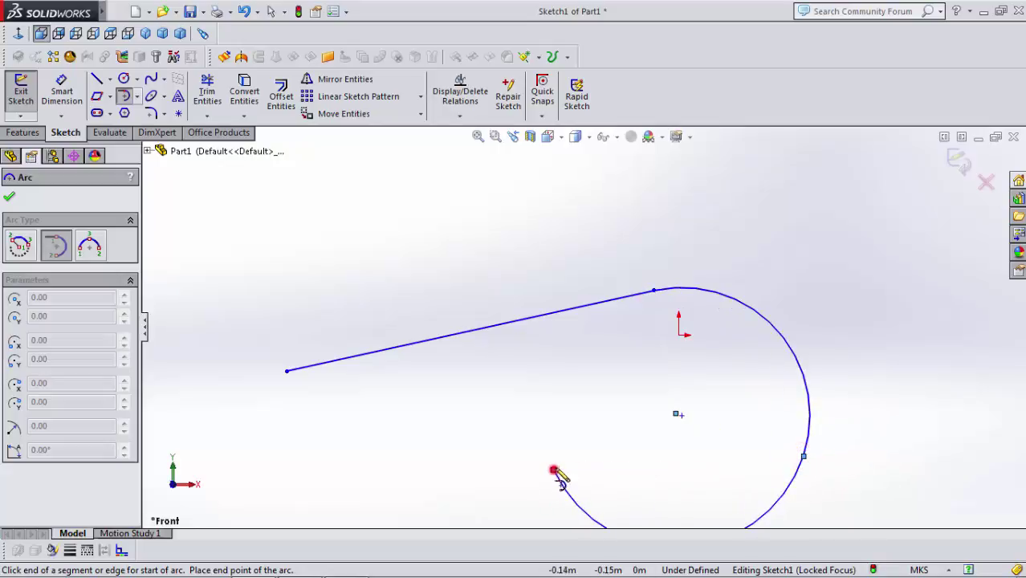
pyautogui.rightClick(602, 372)
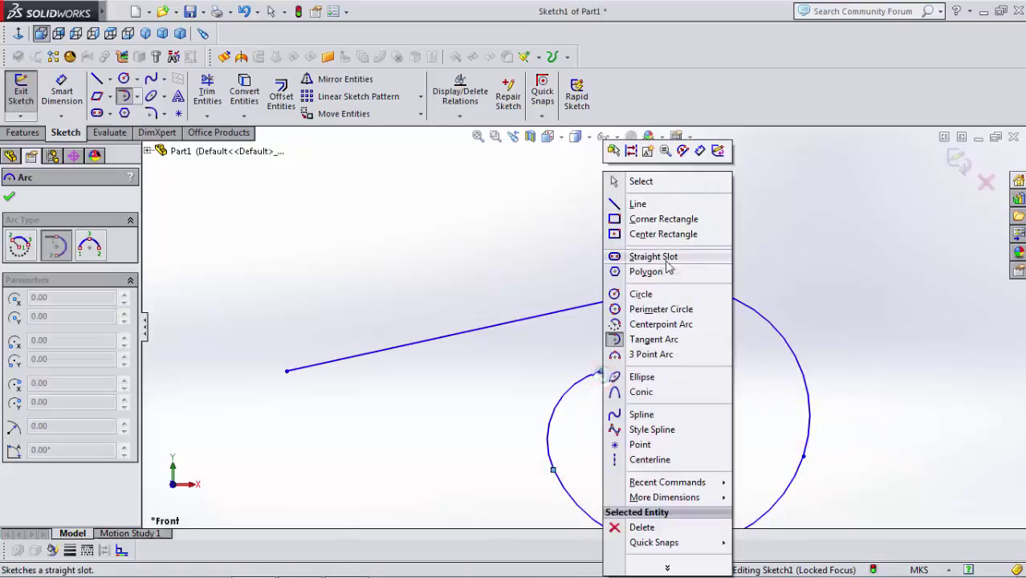
pyautogui.click(664, 180)
# Step: Examine the tangent relation where the slanted line meets the first arc of the spiral
pyautogui.click(634, 299)
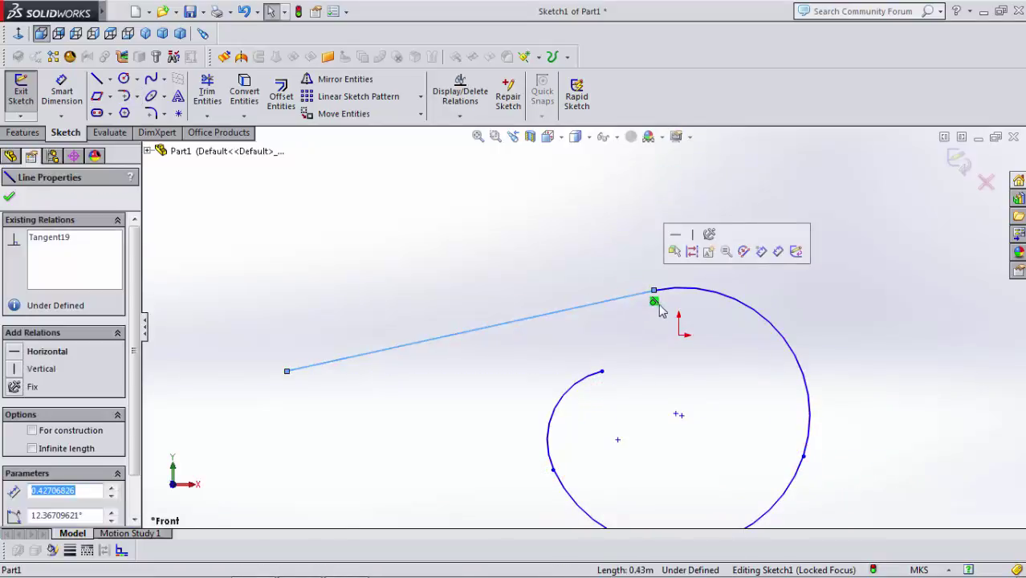
pyautogui.scroll(-3, 665, 312)
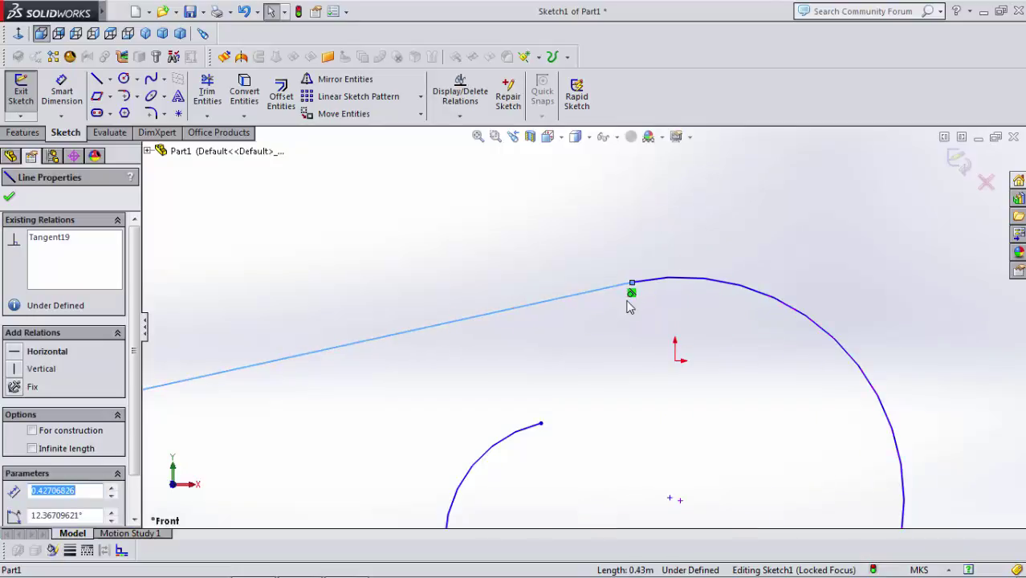
pyautogui.scroll(5, 659, 398)
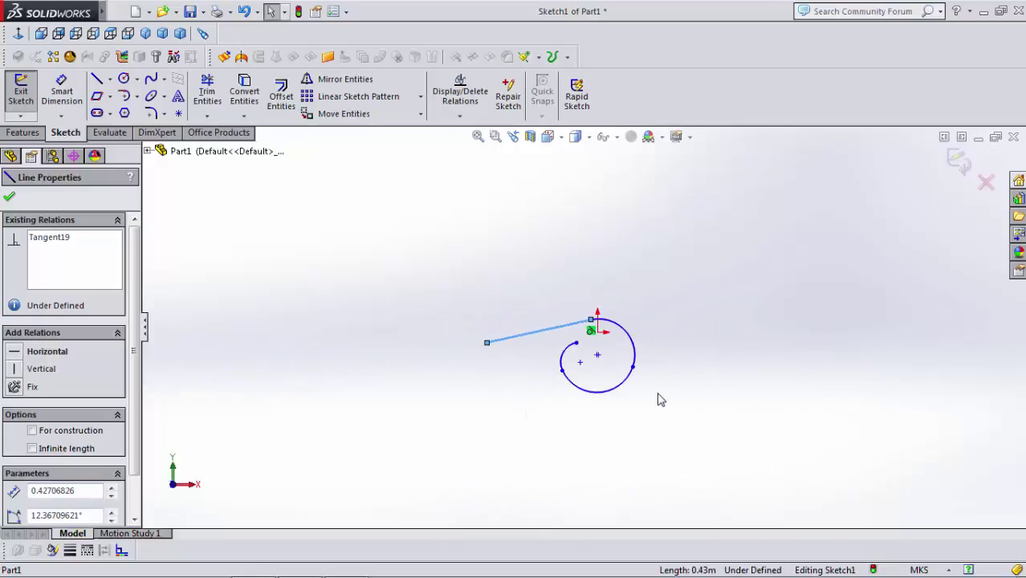
# Step: Delete the slanted line together with its three tangent arcs
pyautogui.click(361, 334)
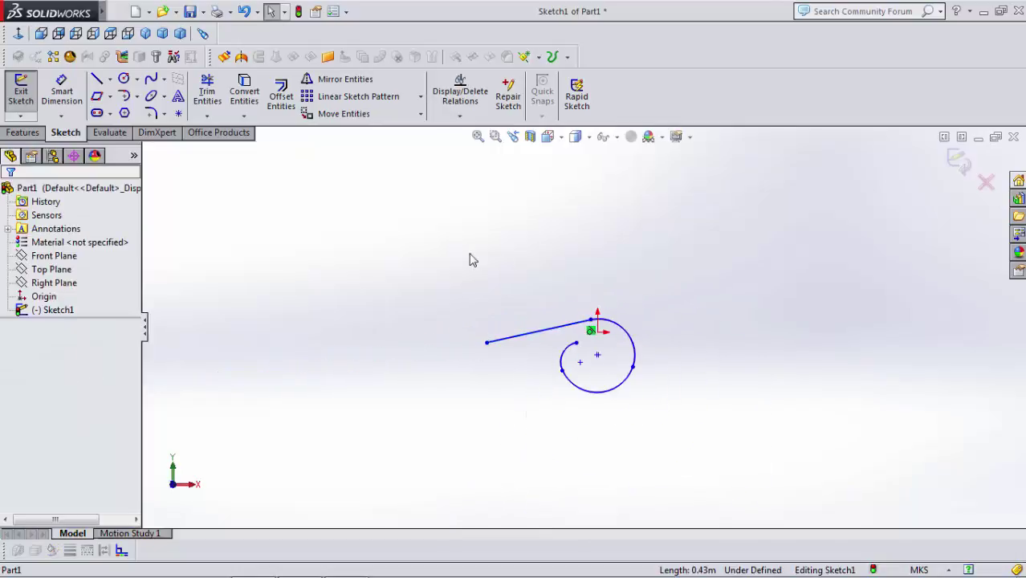
pyautogui.moveTo(468, 253); pyautogui.dragTo(675, 429)
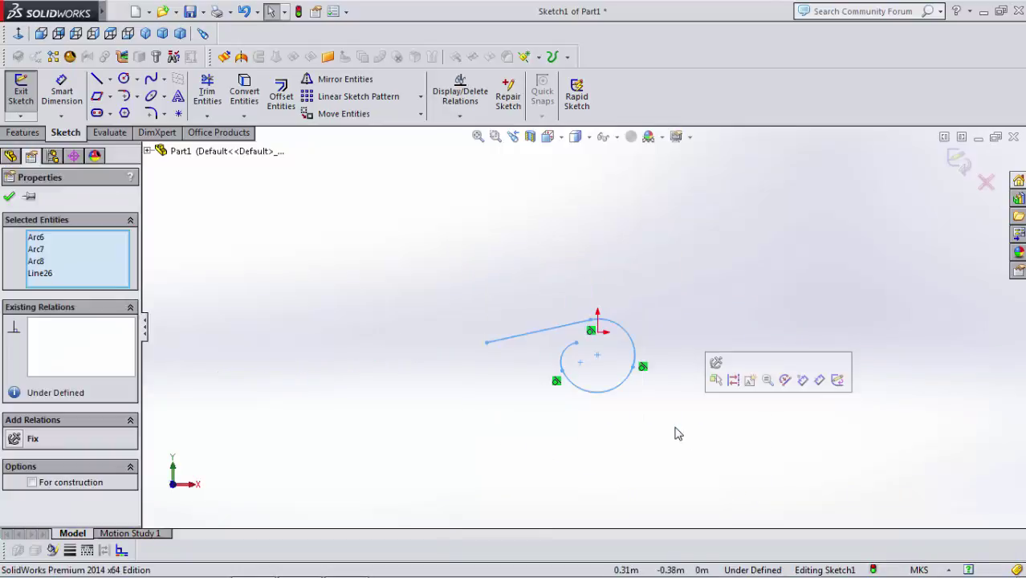
pyautogui.press('Delete')
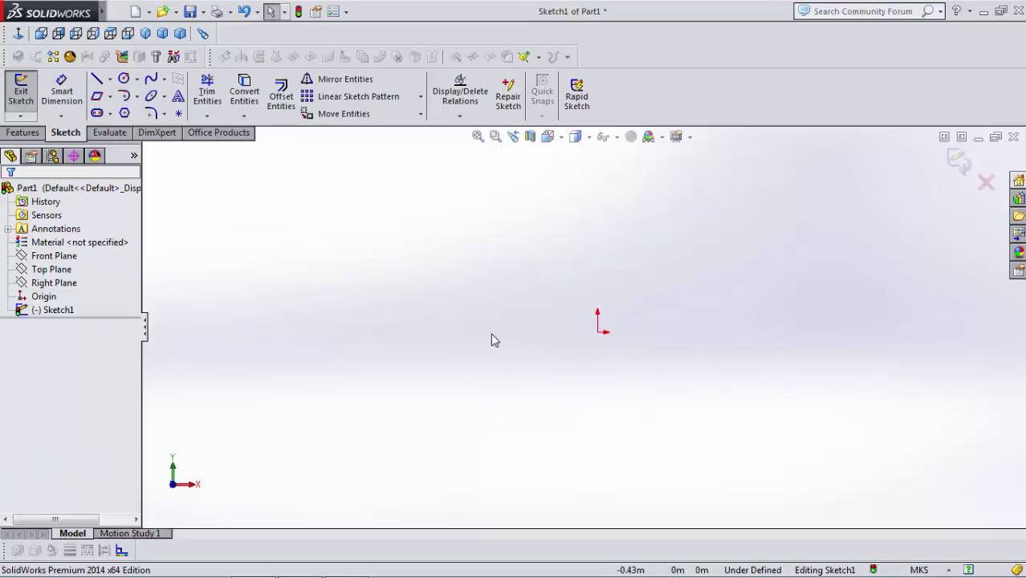
pyautogui.click(158, 98)
pyautogui.click(163, 98)
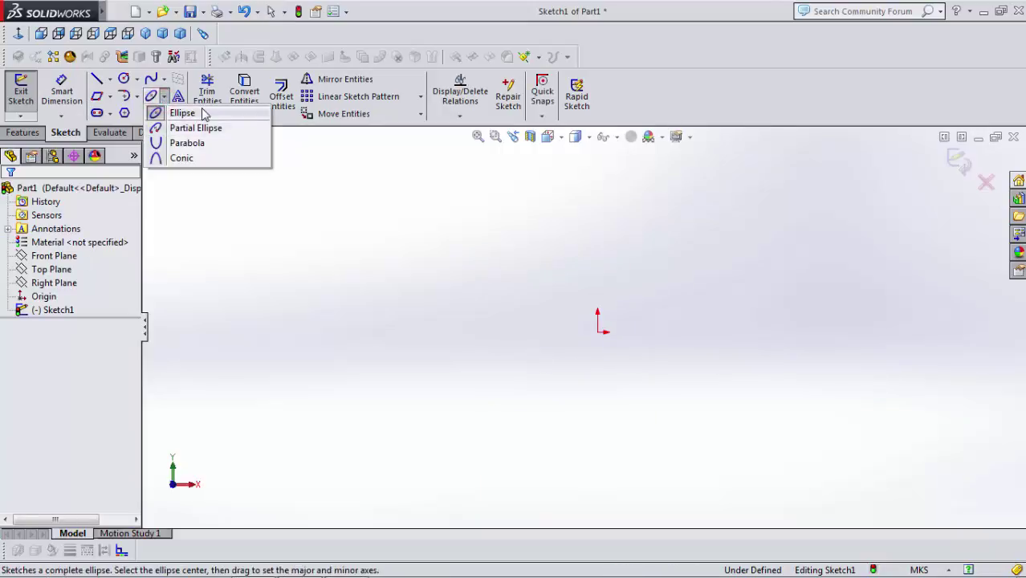
pyautogui.click(196, 115)
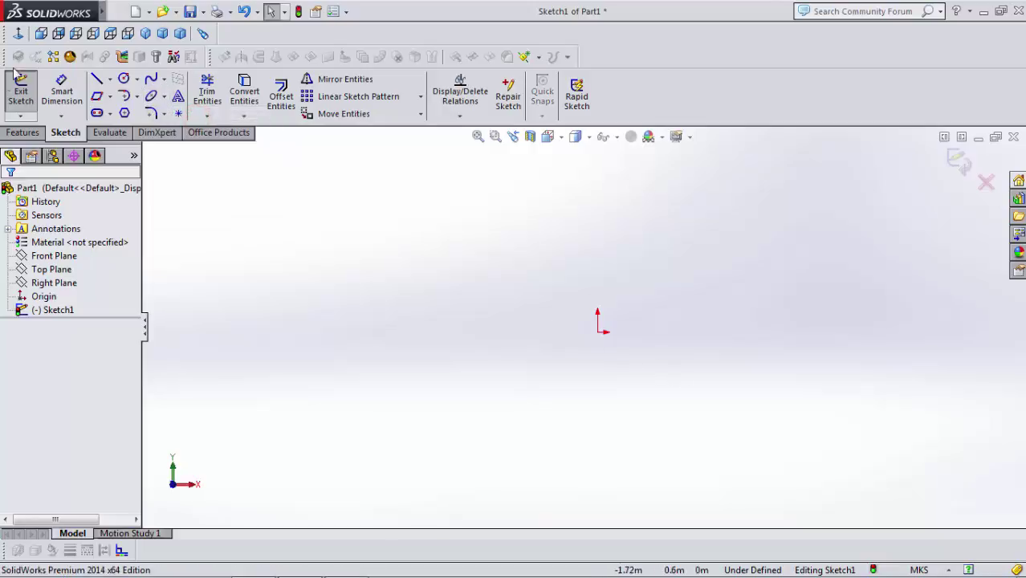
# Step: Sketch an ellipse centred on the origin with radii of about 0.36 m and 0.34 m, and power trim it away
pyautogui.click(163, 98)
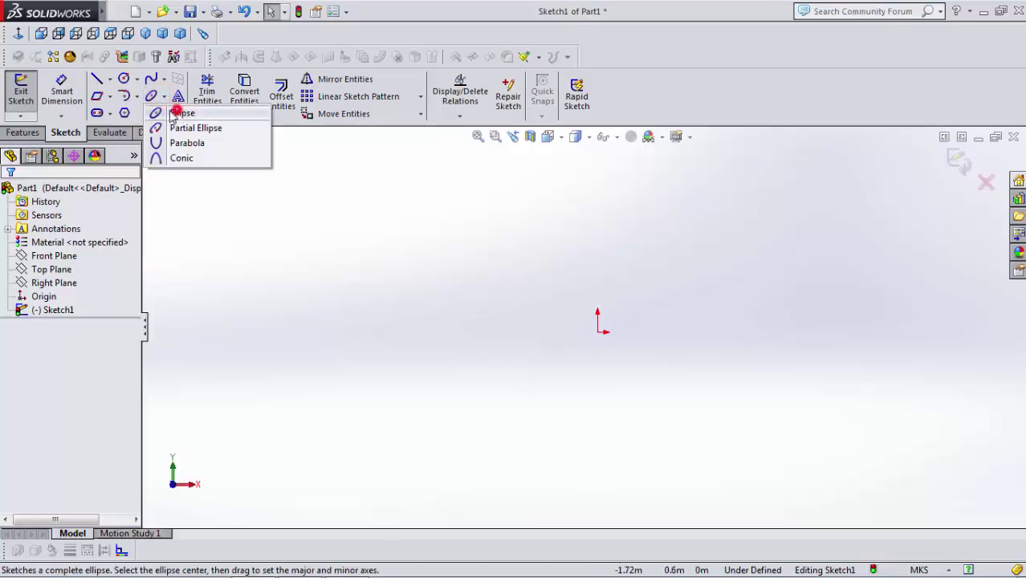
pyautogui.click(178, 112)
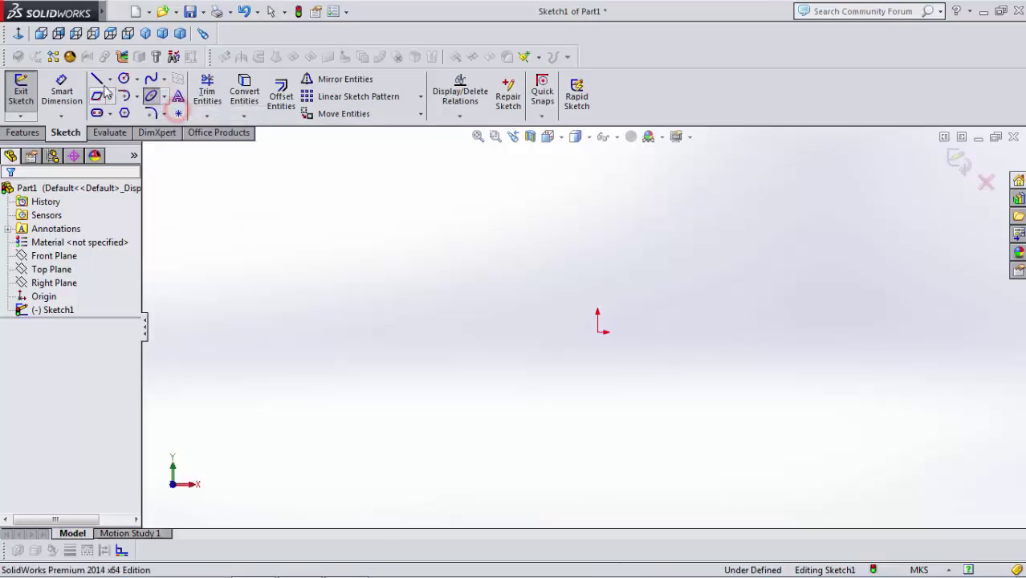
pyautogui.click(598, 330)
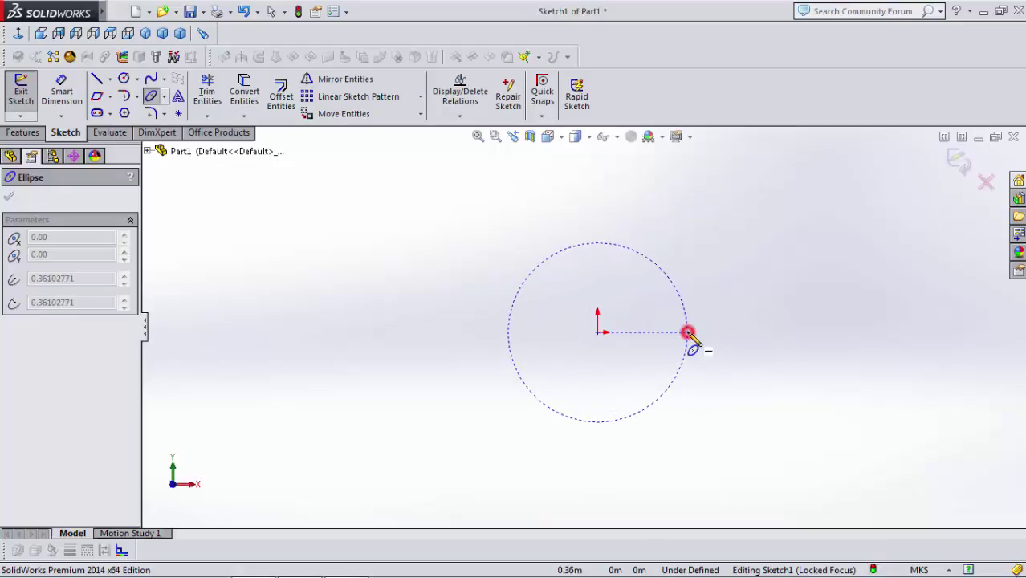
pyautogui.click(688, 331)
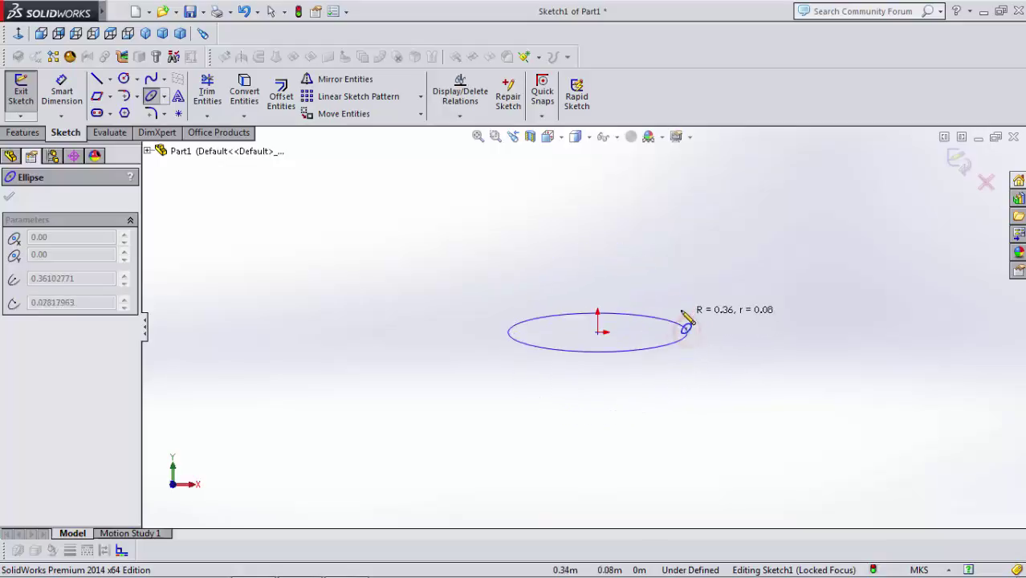
pyautogui.click(599, 251)
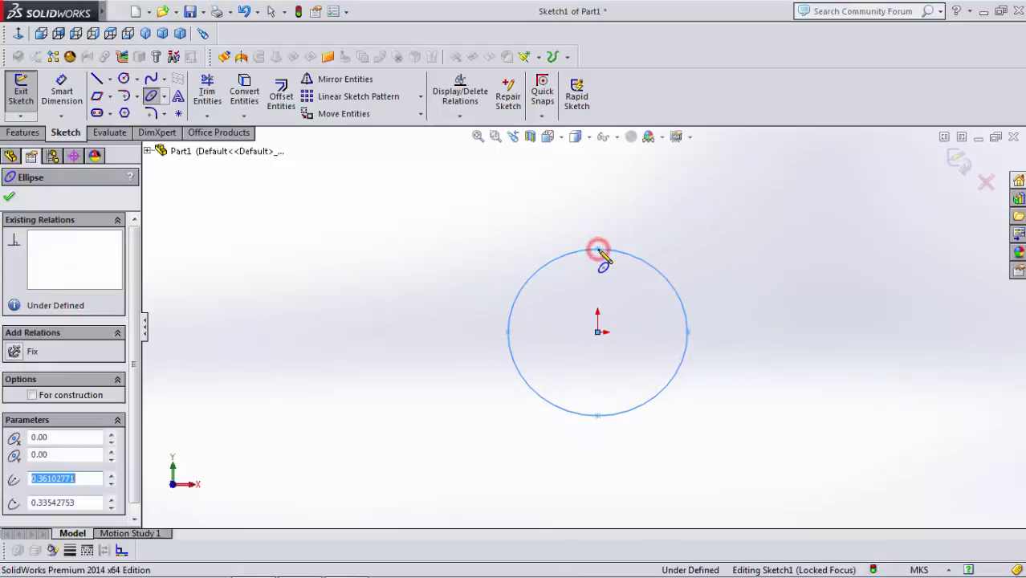
pyautogui.click(11, 193)
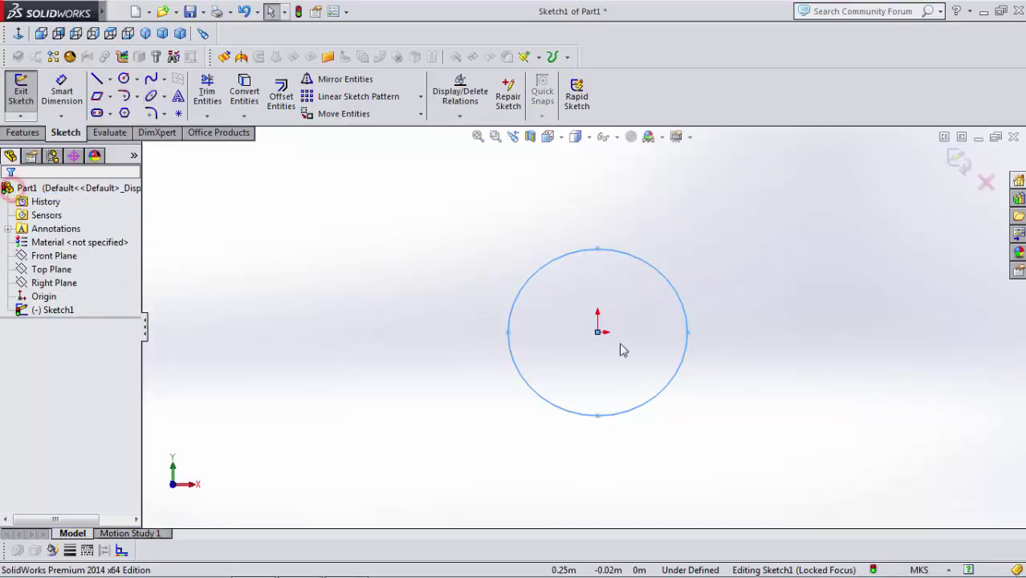
pyautogui.click(208, 94)
pyautogui.moveTo(694, 305); pyautogui.dragTo(453, 314)
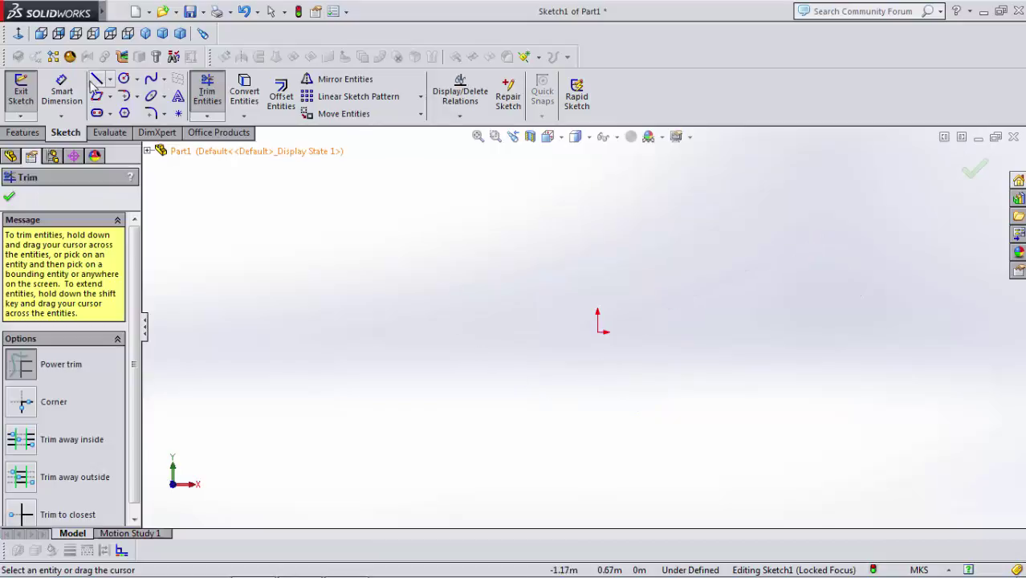
# Step: Sketch a partial ellipse centred on the origin with radii of about 0.49 m and 0.43 m, open towards +X, and delete it
pyautogui.click(164, 97)
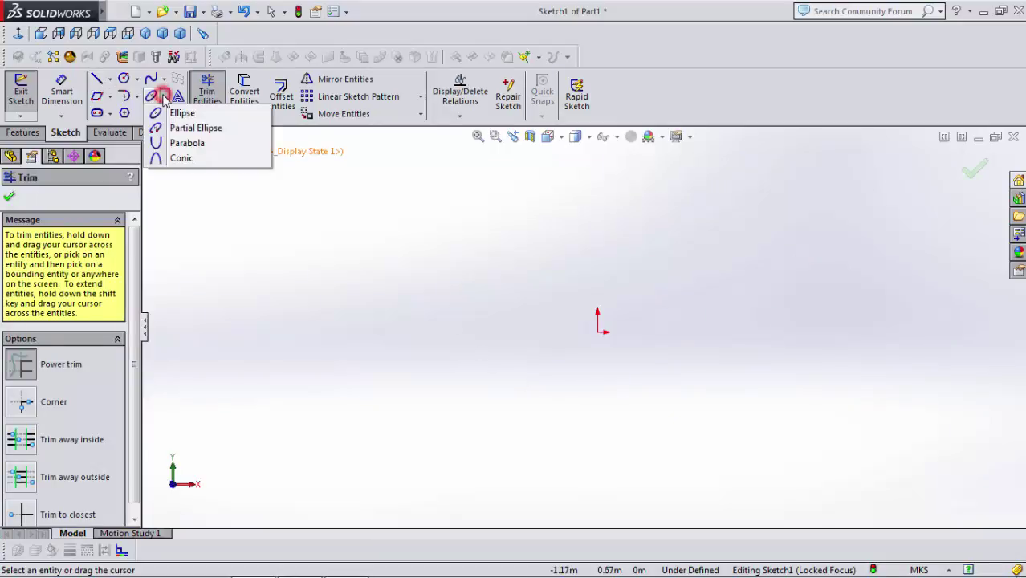
pyautogui.click(193, 130)
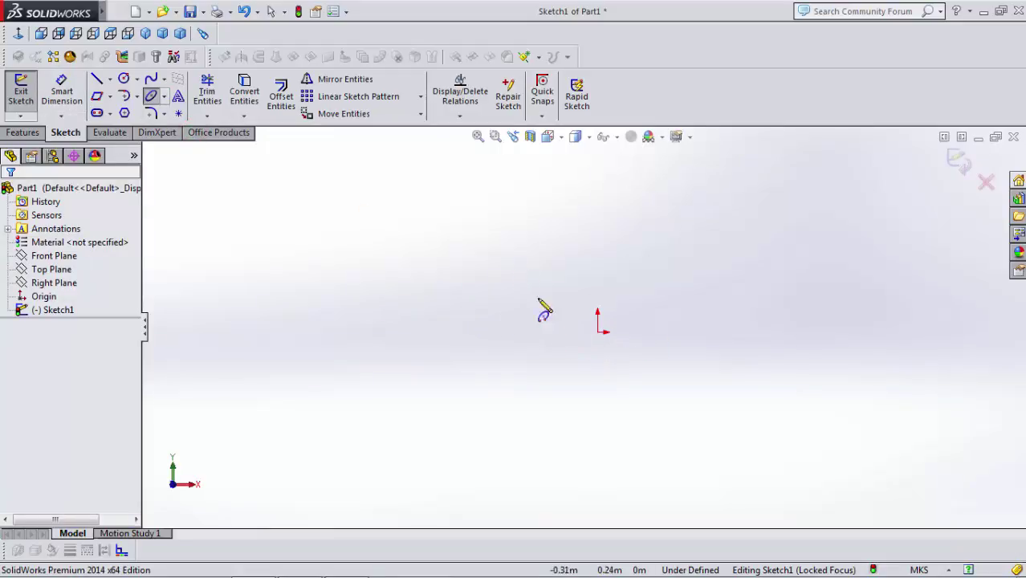
pyautogui.click(597, 331)
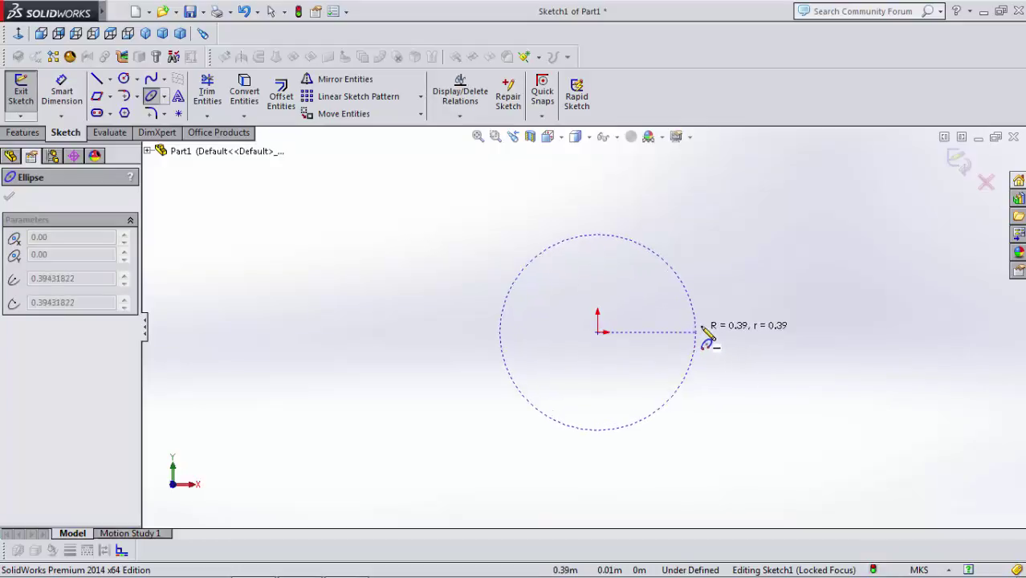
pyautogui.click(718, 334)
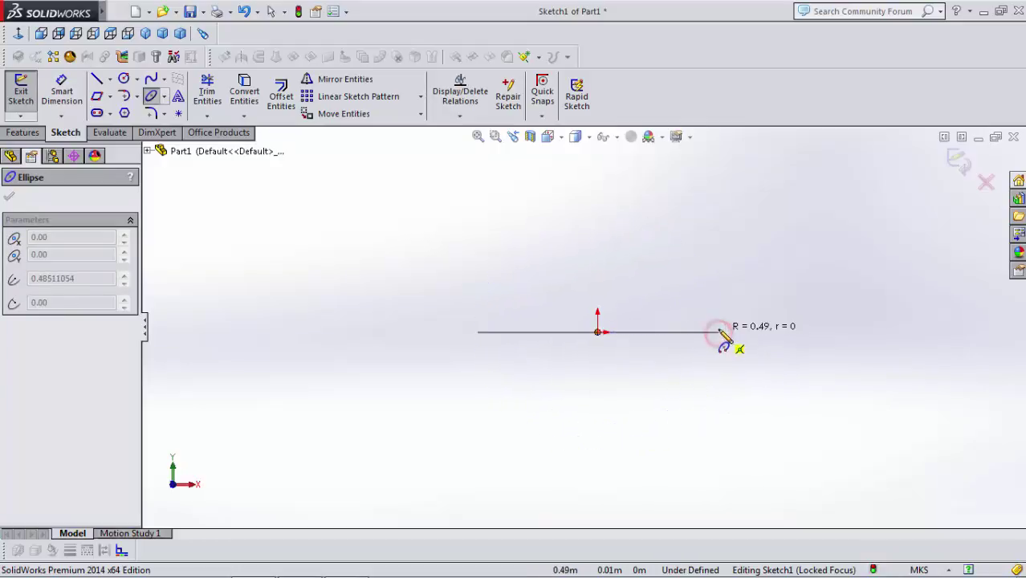
pyautogui.click(600, 227)
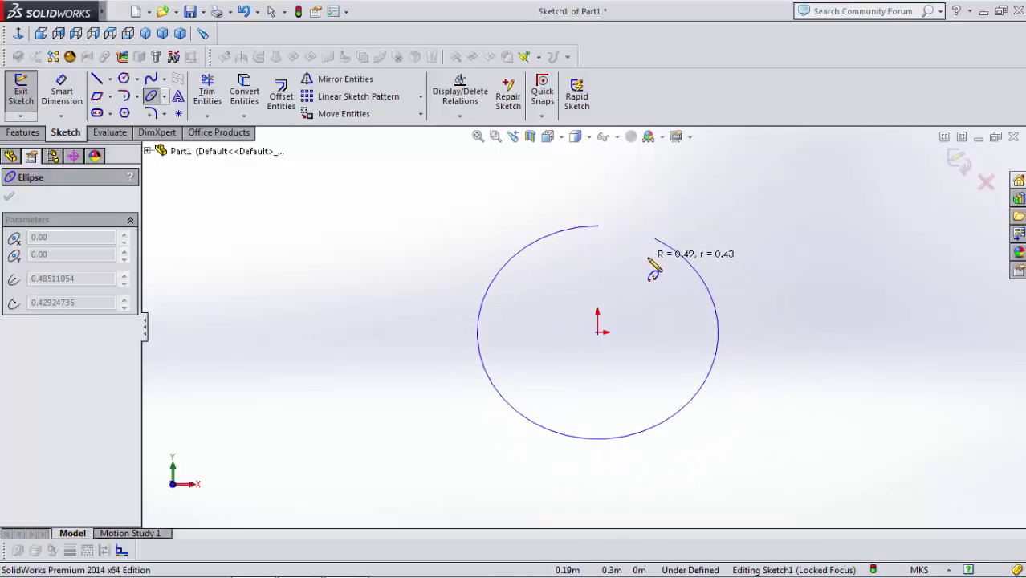
pyautogui.click(646, 423)
pyautogui.rightClick(679, 355)
pyautogui.click(706, 163)
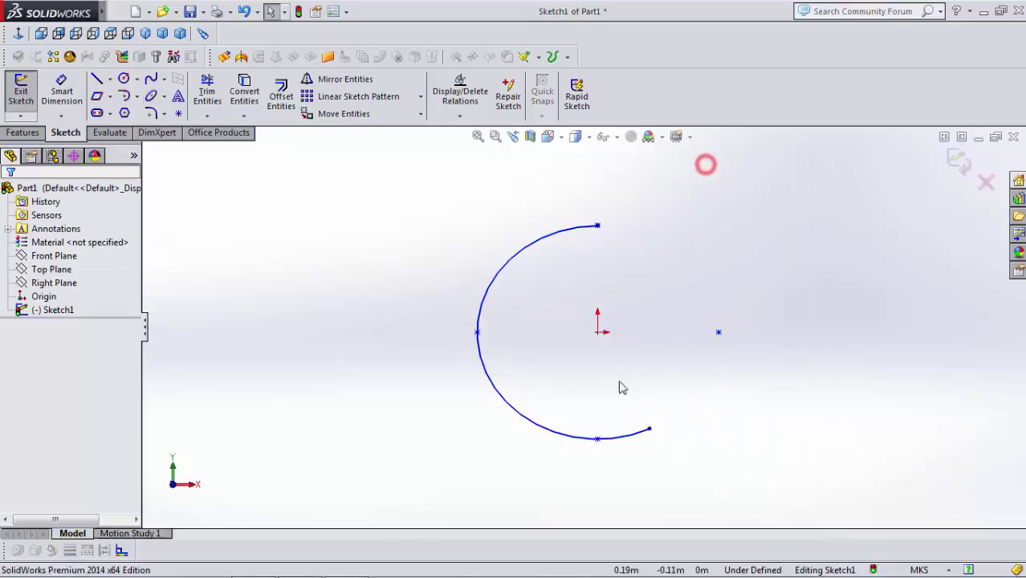
pyautogui.click(527, 423)
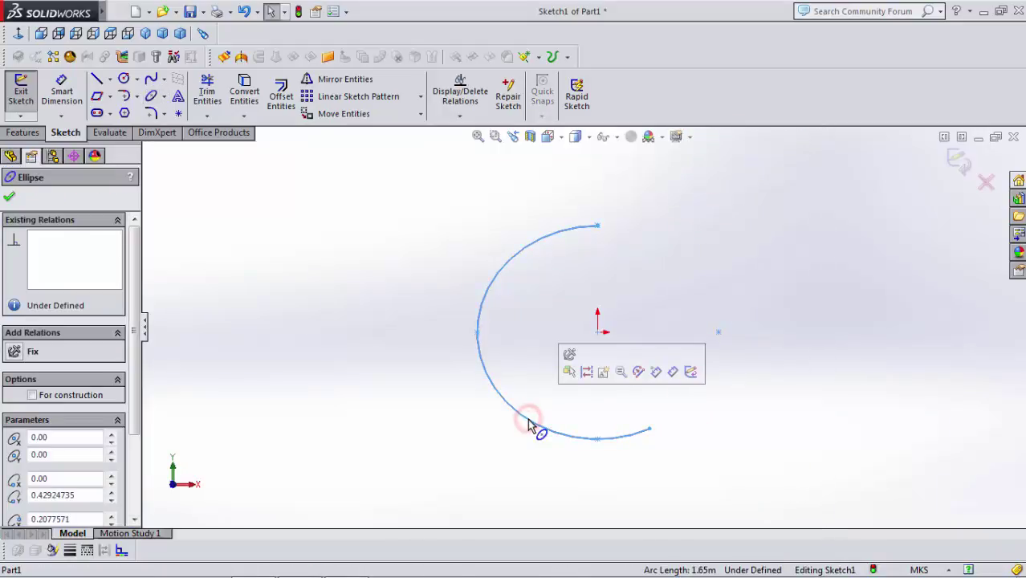
pyautogui.press('Delete')
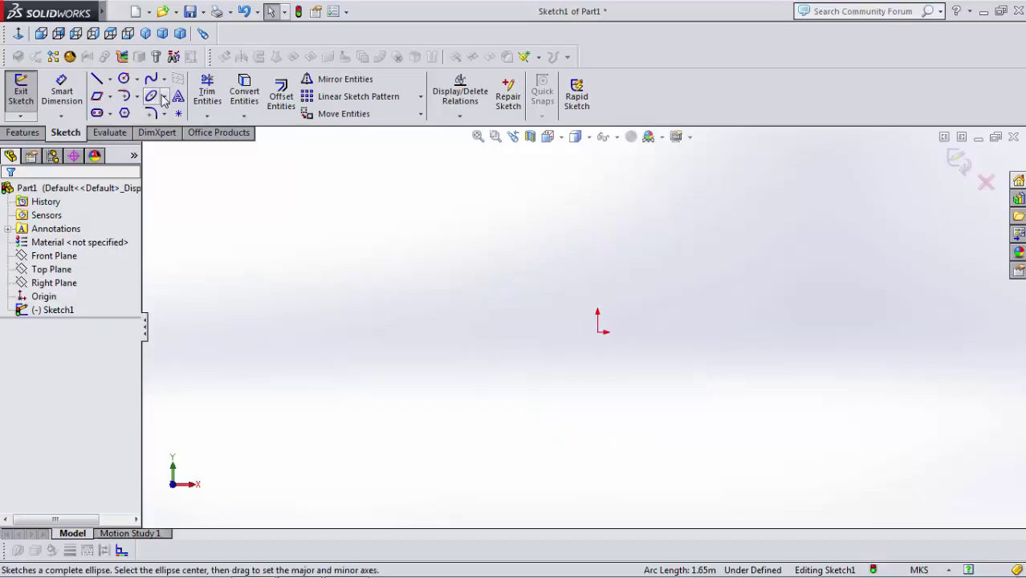
# Step: Try to sketch a parabola with its focus on the origin
pyautogui.click(163, 97)
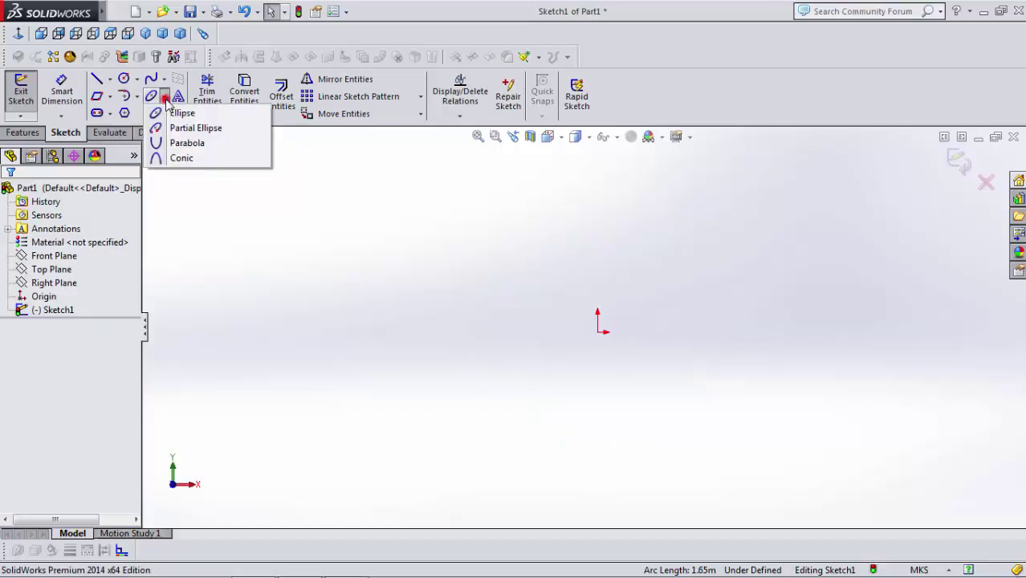
pyautogui.click(207, 143)
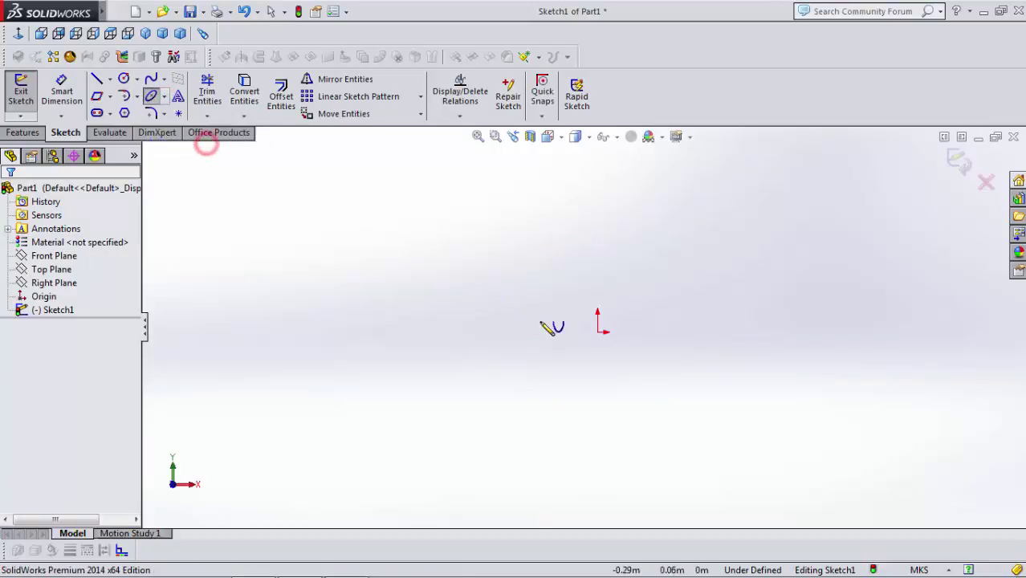
pyautogui.click(600, 333)
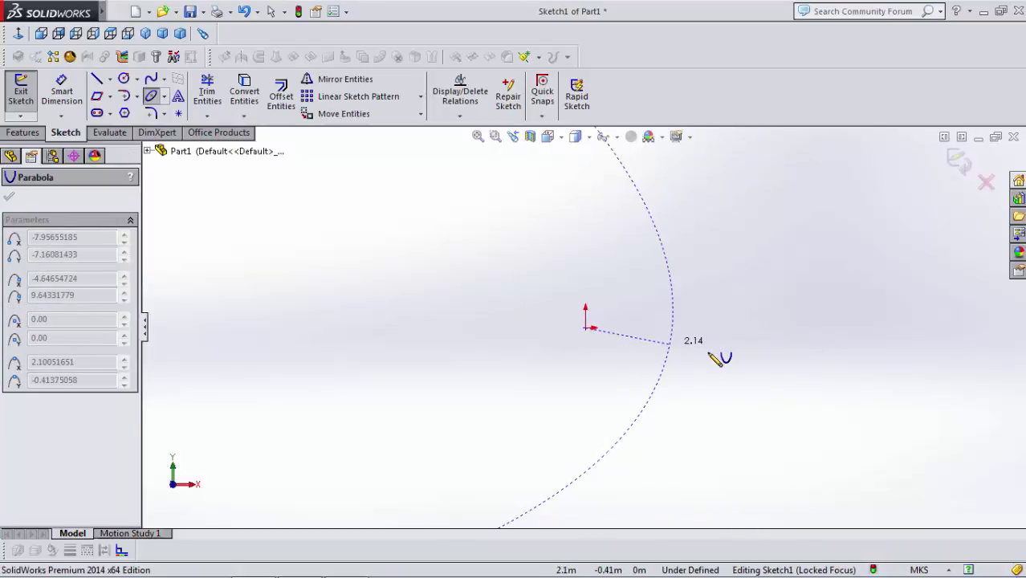
pyautogui.click(636, 314)
pyautogui.press('f')
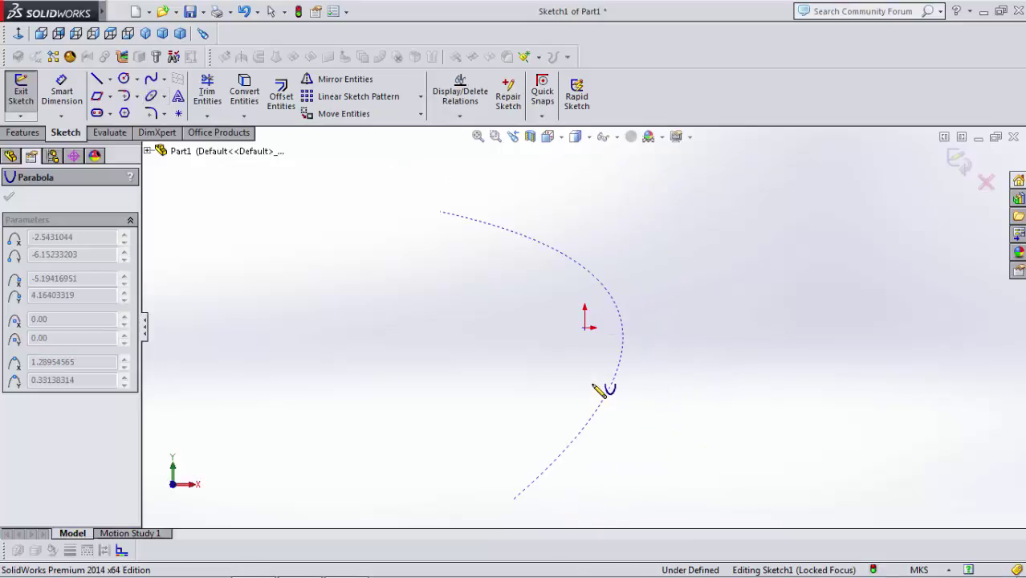
pyautogui.scroll(-3, 656, 309)
pyautogui.scroll(2, 660, 312)
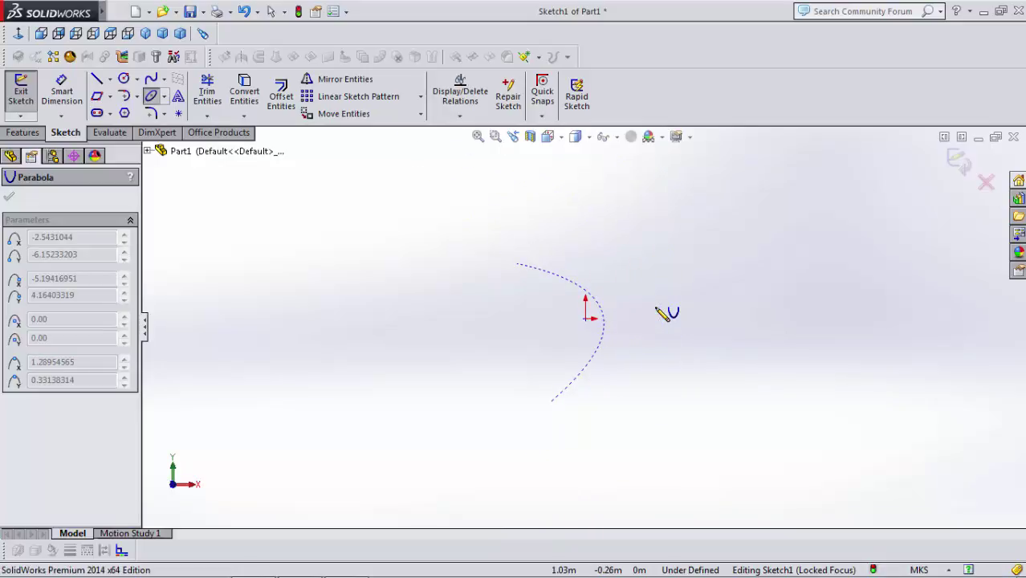
pyautogui.press('Escape')
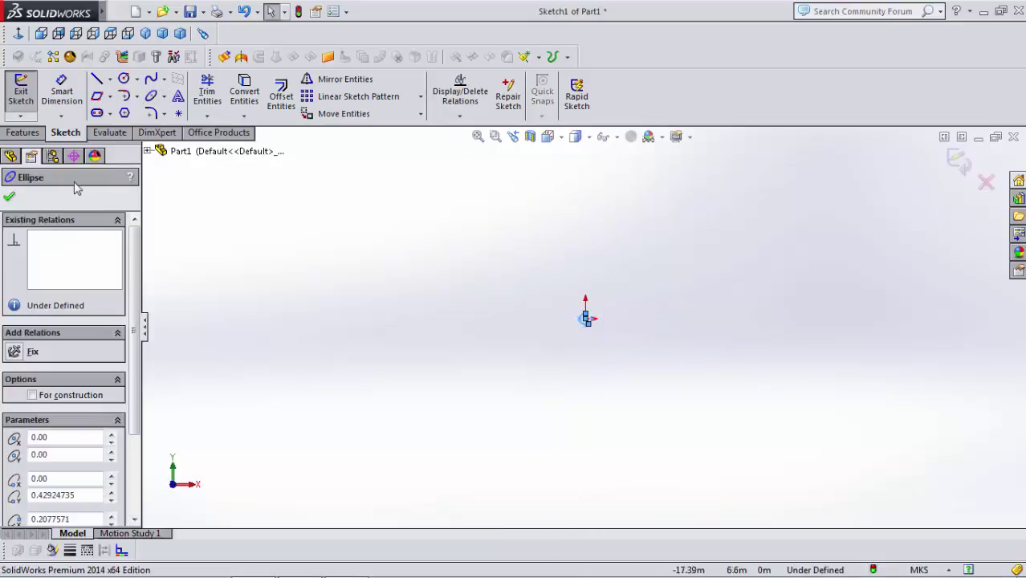
# Step: Sketch a sharp V-shaped conic on the +X side of the partial ellipse, with its tip pointing downward
pyautogui.click(165, 114)
pyautogui.click(161, 97)
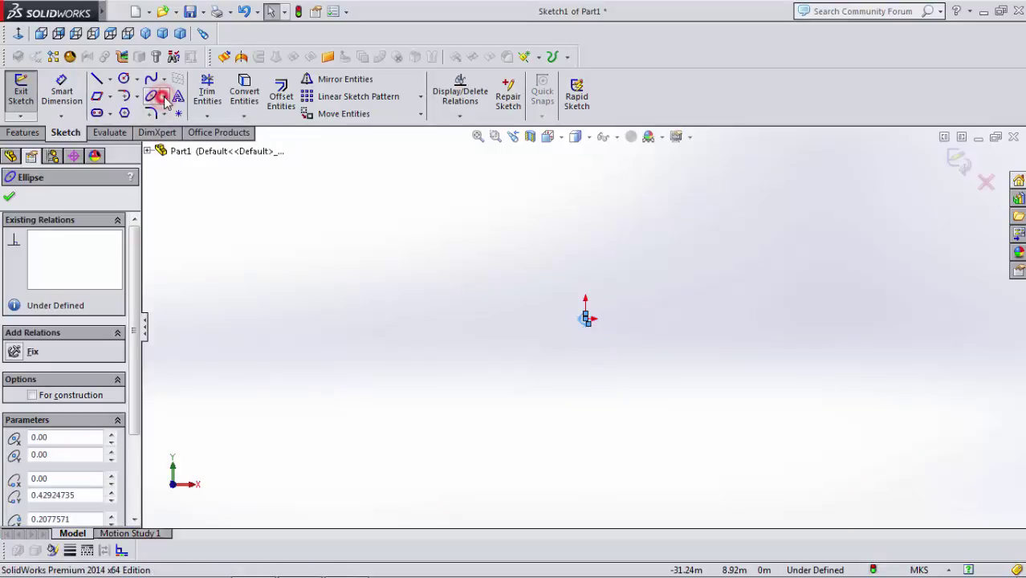
pyautogui.click(164, 98)
pyautogui.click(159, 156)
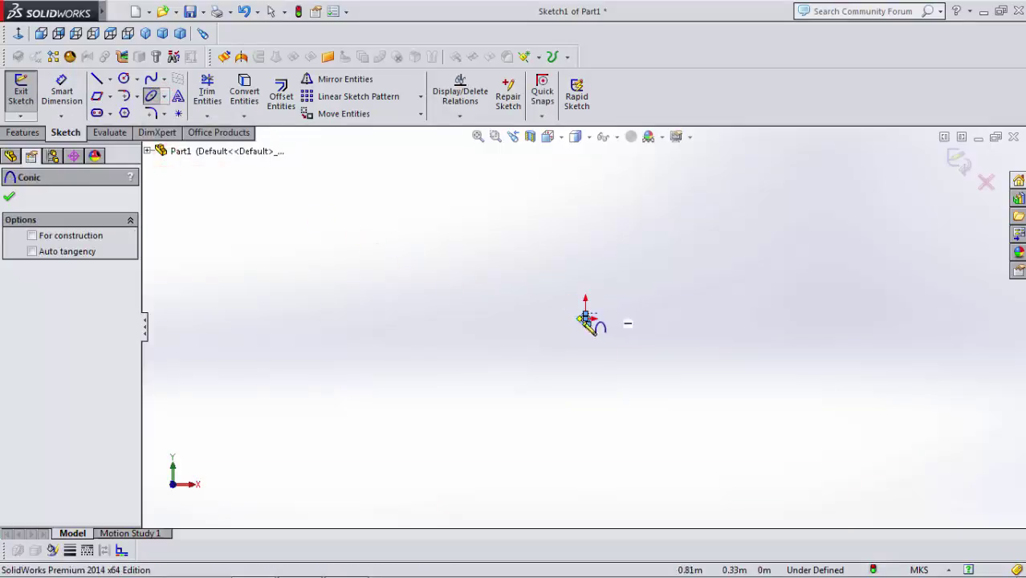
pyautogui.scroll(-6, 584, 322)
pyautogui.click(769, 239)
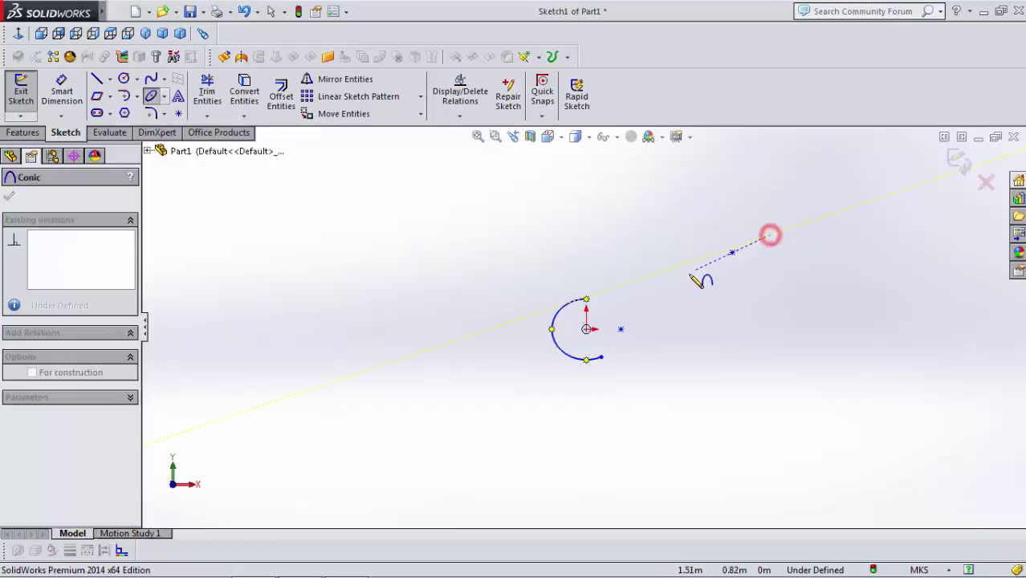
pyautogui.click(680, 285)
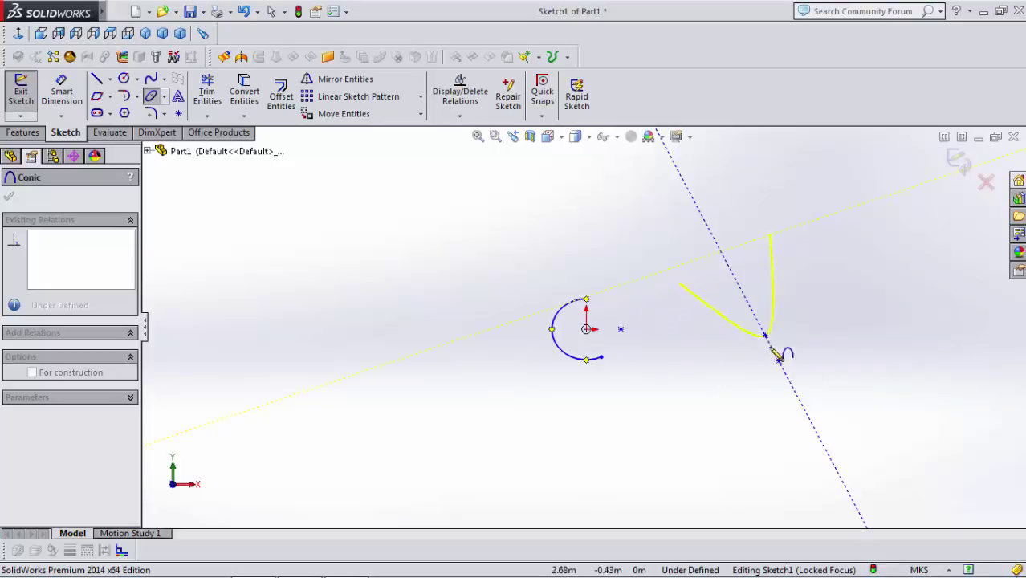
pyautogui.click(760, 392)
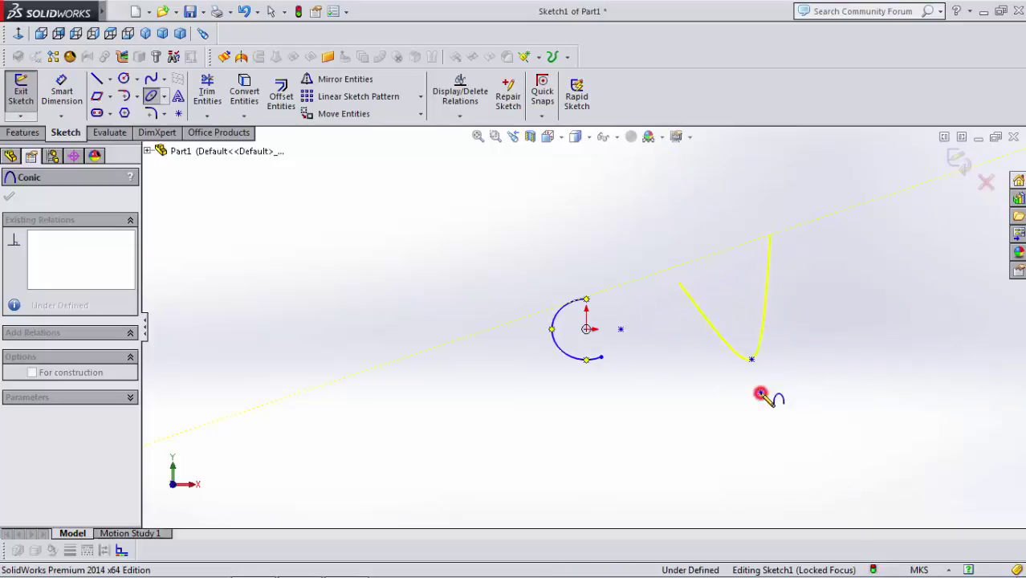
pyautogui.click(805, 365)
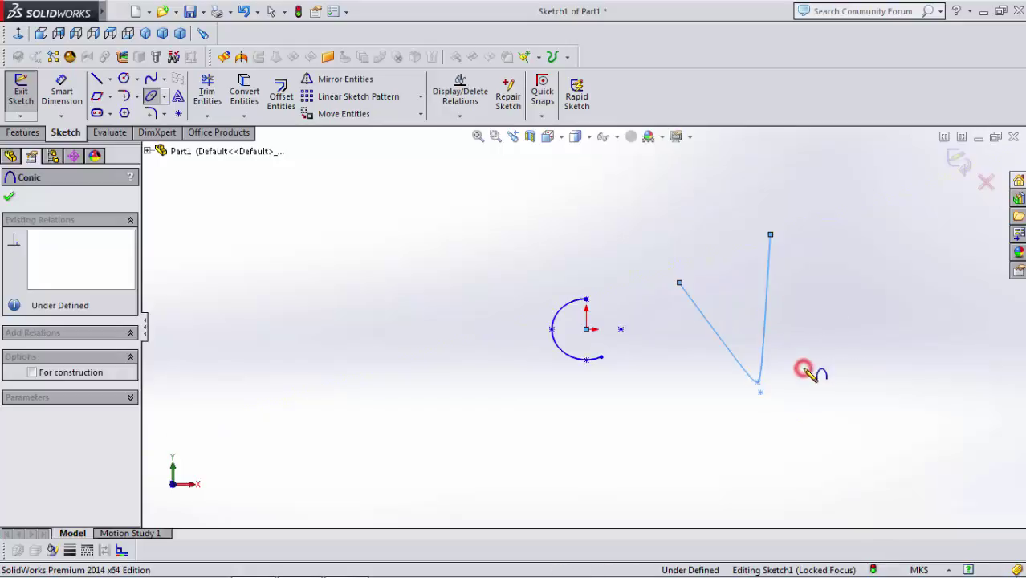
pyautogui.scroll(2, 537, 309)
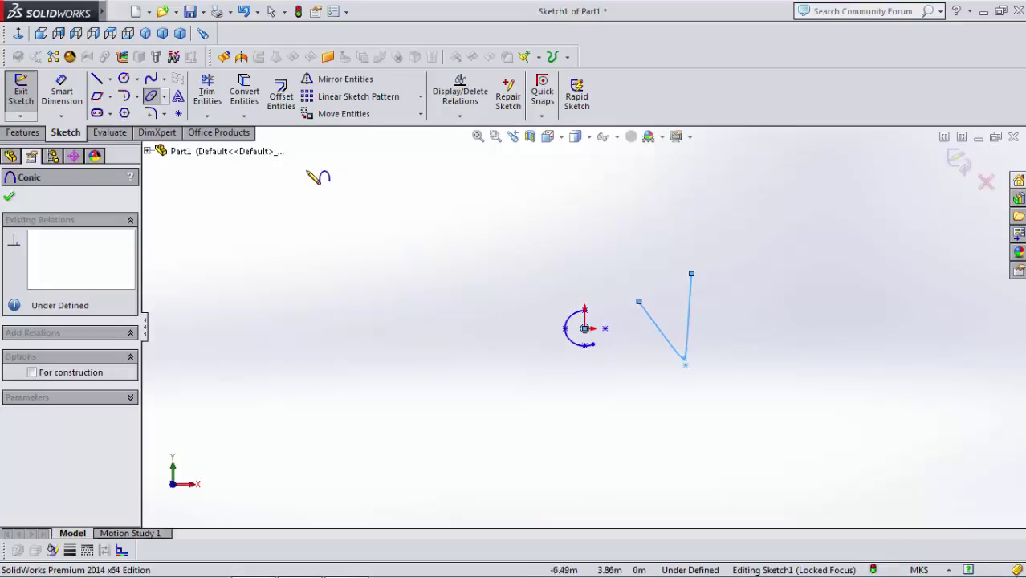
# Step: Power trim away the conic and the partial ellipse in one sweep, leaving the sketch empty
pyautogui.click(207, 89)
pyautogui.moveTo(739, 241)
pyautogui.mouseDown()
pyautogui.moveTo(687, 296)
pyautogui.moveTo(531, 332)
pyautogui.mouseUp()
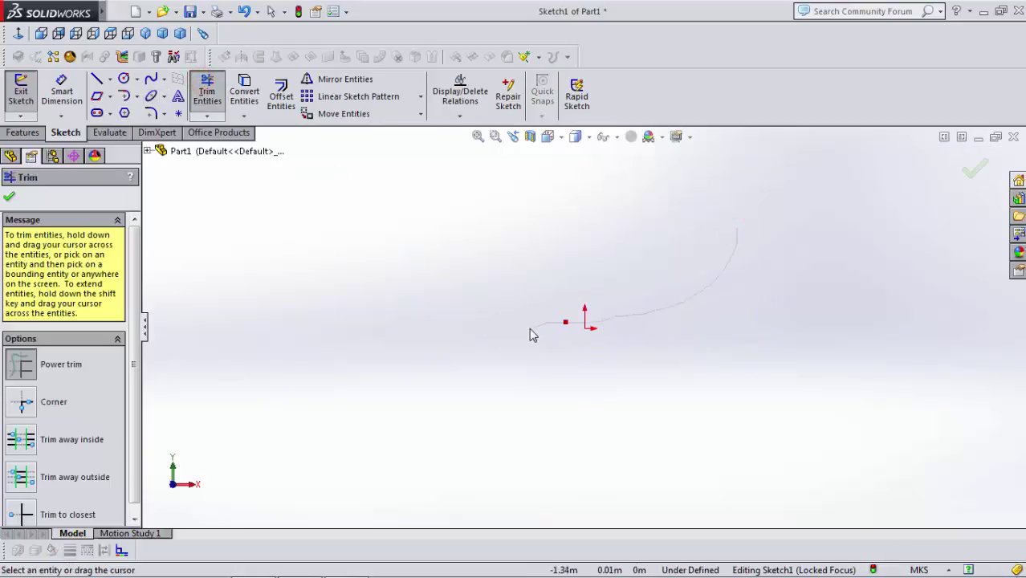
pyautogui.scroll(1, 167, 123)
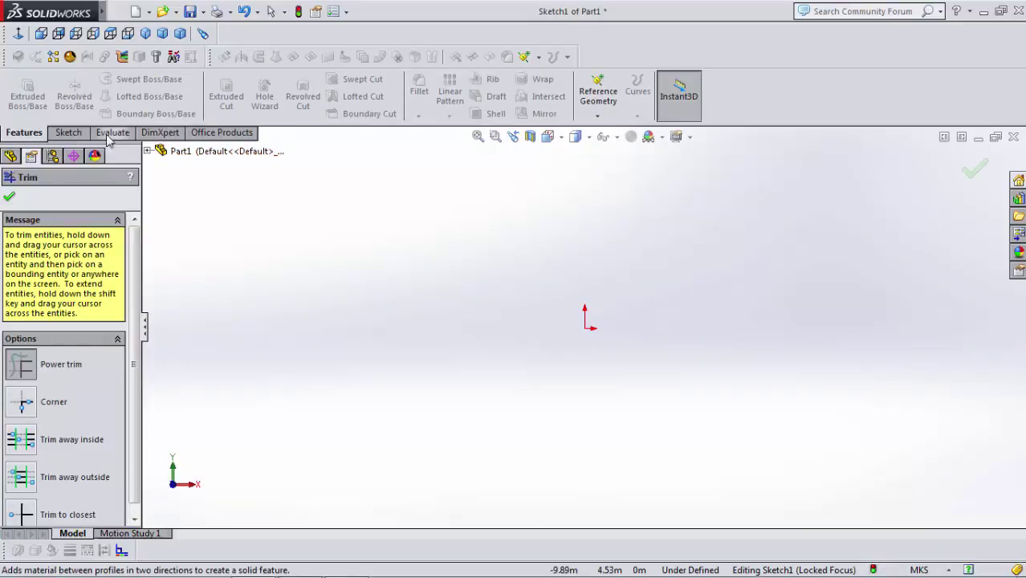
pyautogui.click(54, 127)
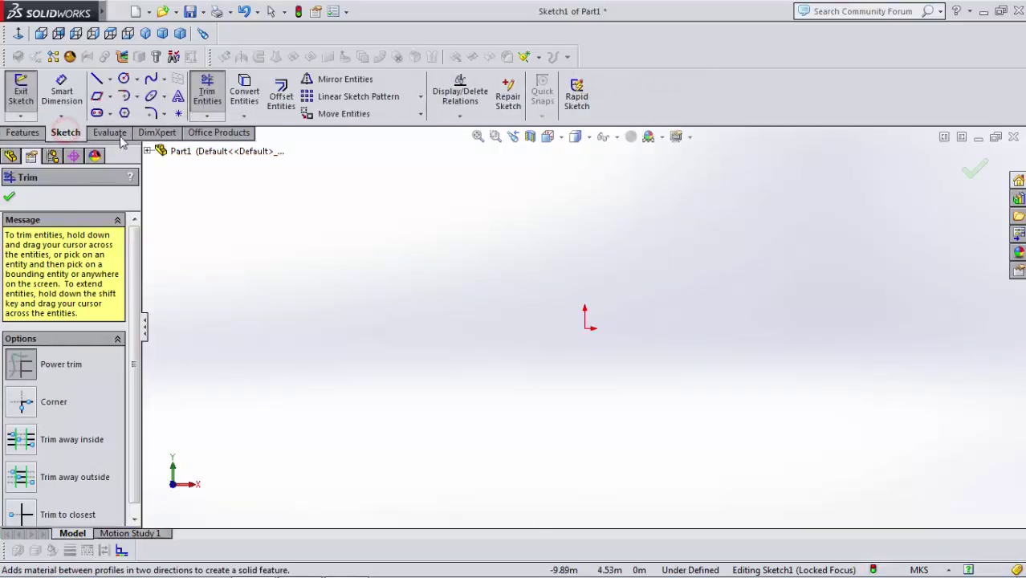
pyautogui.click(9, 196)
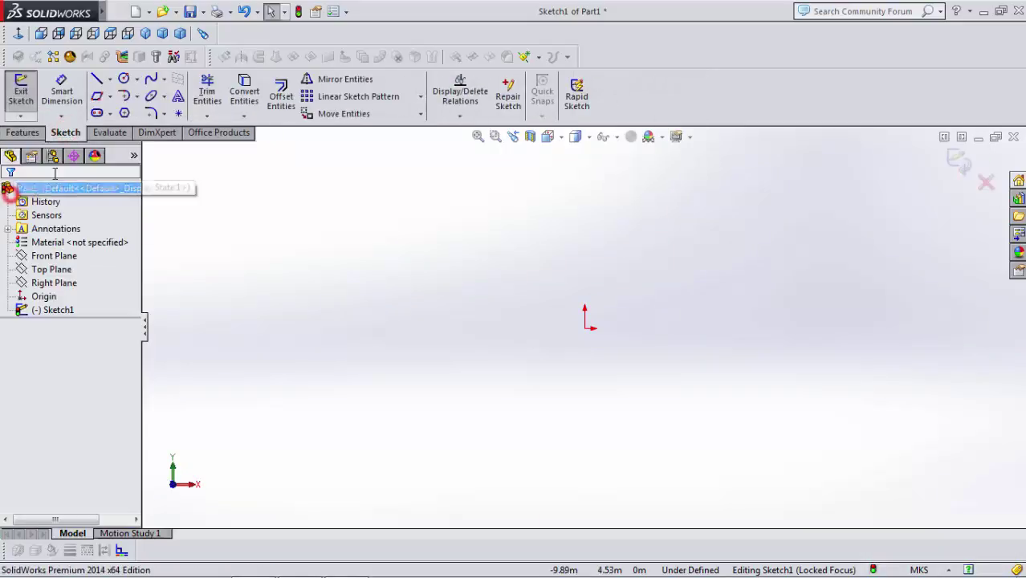
# Step: Sketch a corner rectangle that encloses the origin, slightly wider than it is tall
pyautogui.click(110, 113)
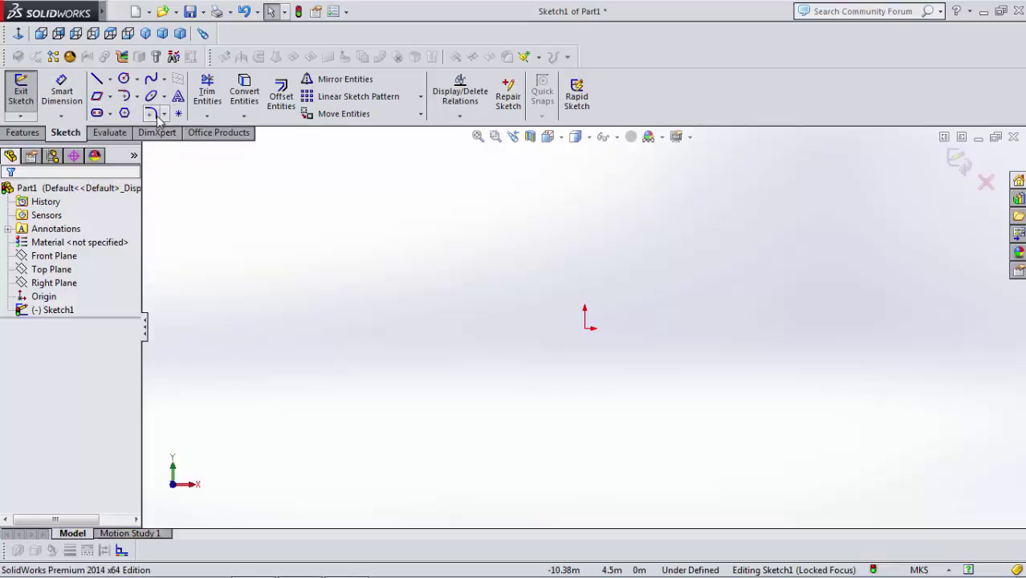
pyautogui.click(110, 95)
pyautogui.click(126, 106)
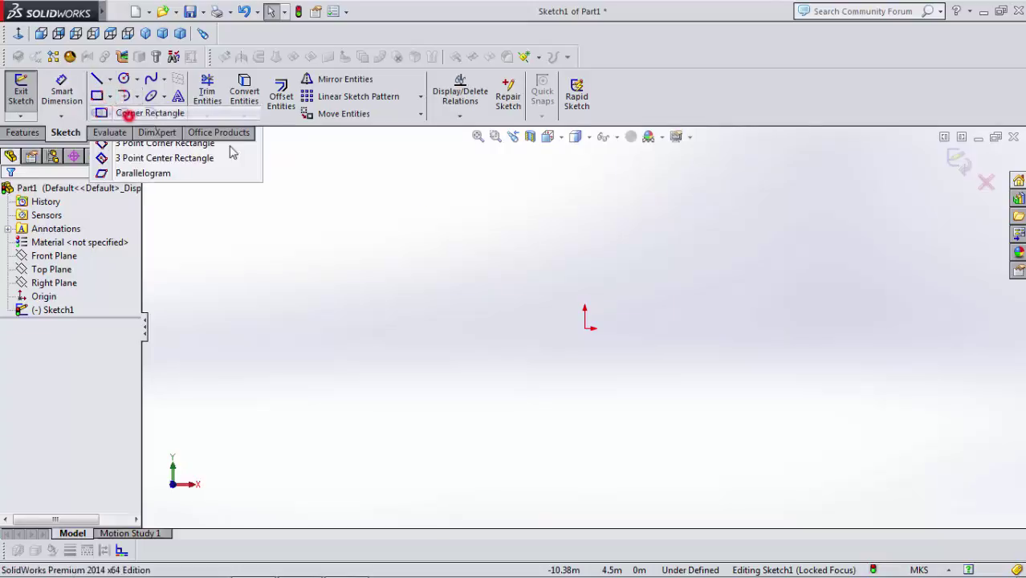
pyautogui.moveTo(474, 217)
pyautogui.mouseDown()
pyautogui.moveTo(641, 292)
pyautogui.moveTo(687, 390)
pyautogui.mouseUp()
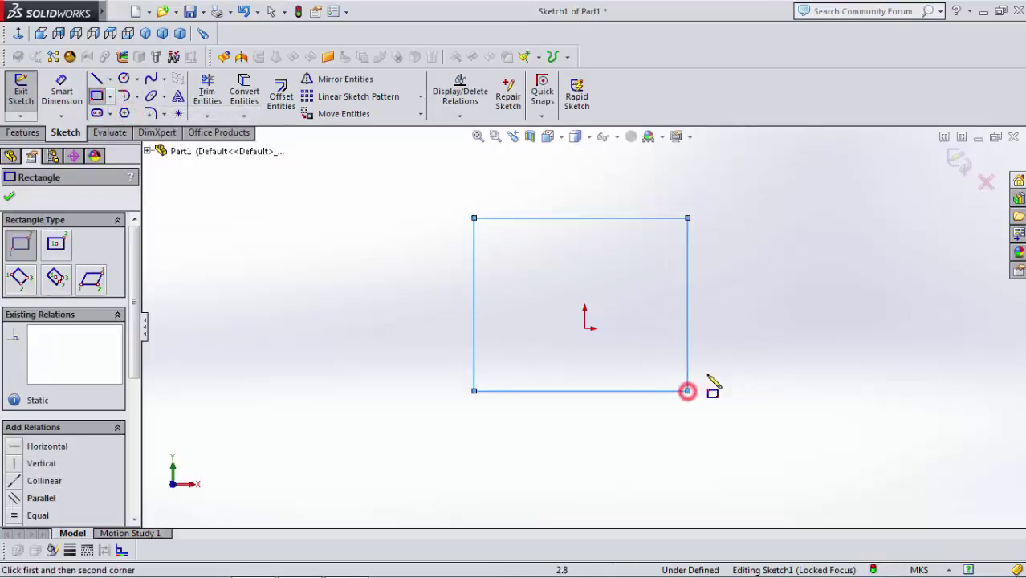
# Step: Start a Sketch Fillet on the rectangle's upper-left corner and check its preview at the 0.01 m radius
pyautogui.rightClick(739, 347)
pyautogui.click(776, 144)
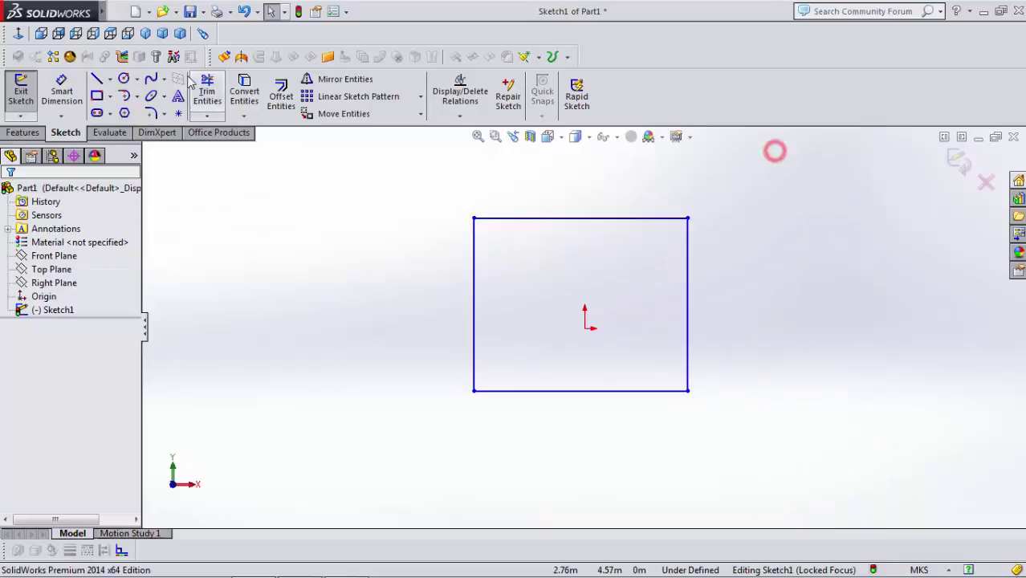
pyautogui.click(164, 113)
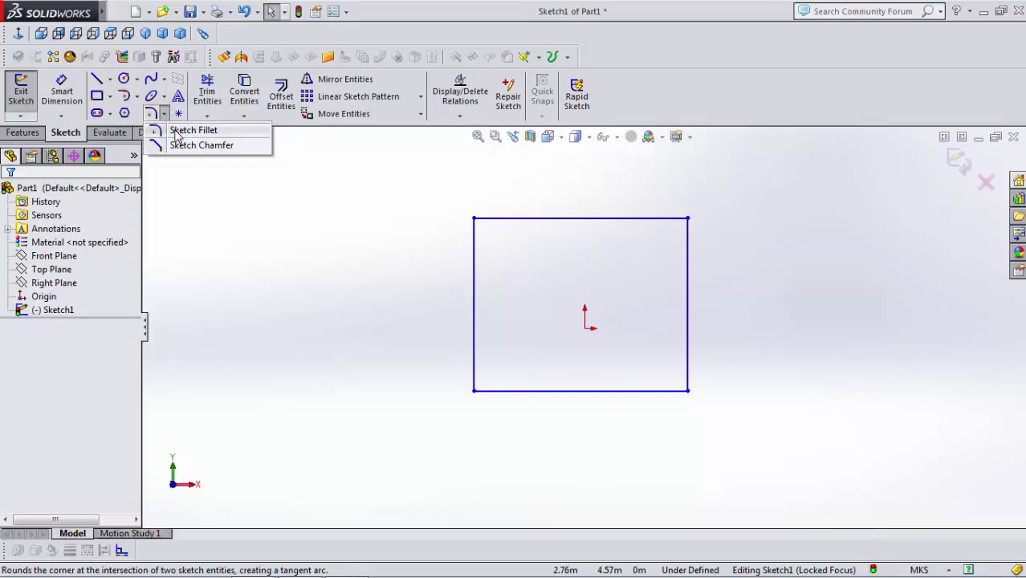
pyautogui.click(193, 130)
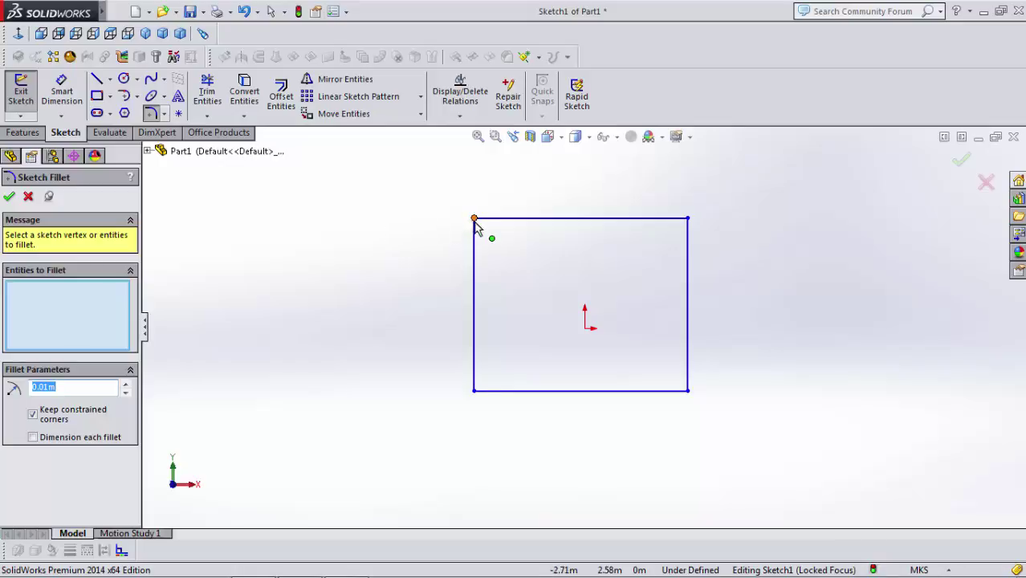
pyautogui.scroll(-3, 474, 238)
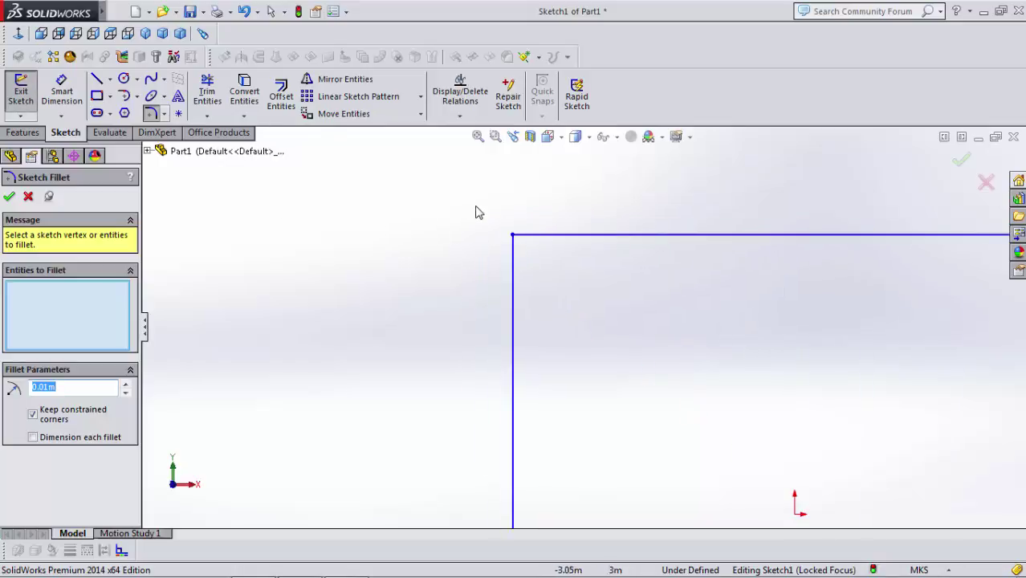
pyautogui.click(512, 235)
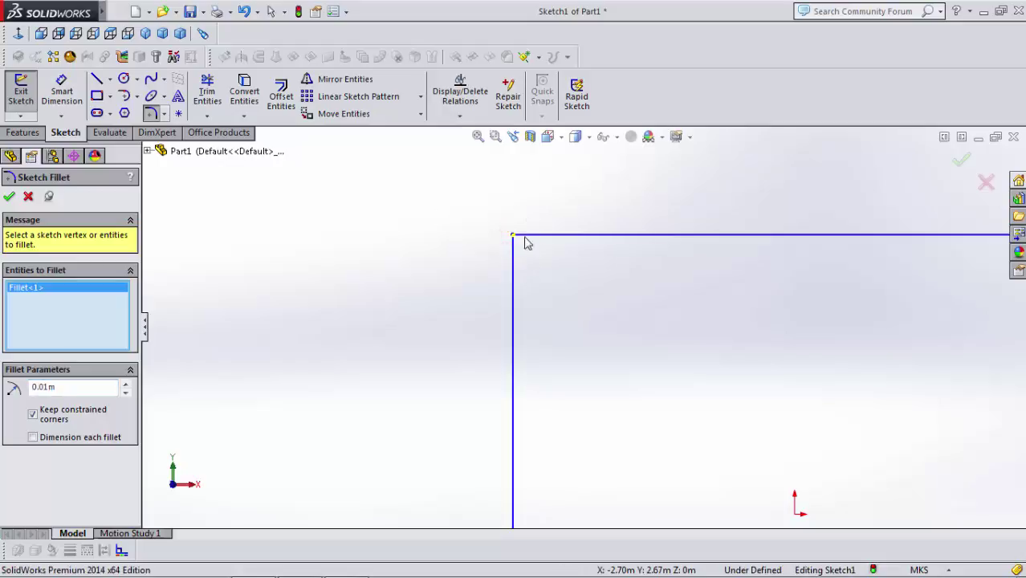
pyautogui.scroll(-15, 526, 238)
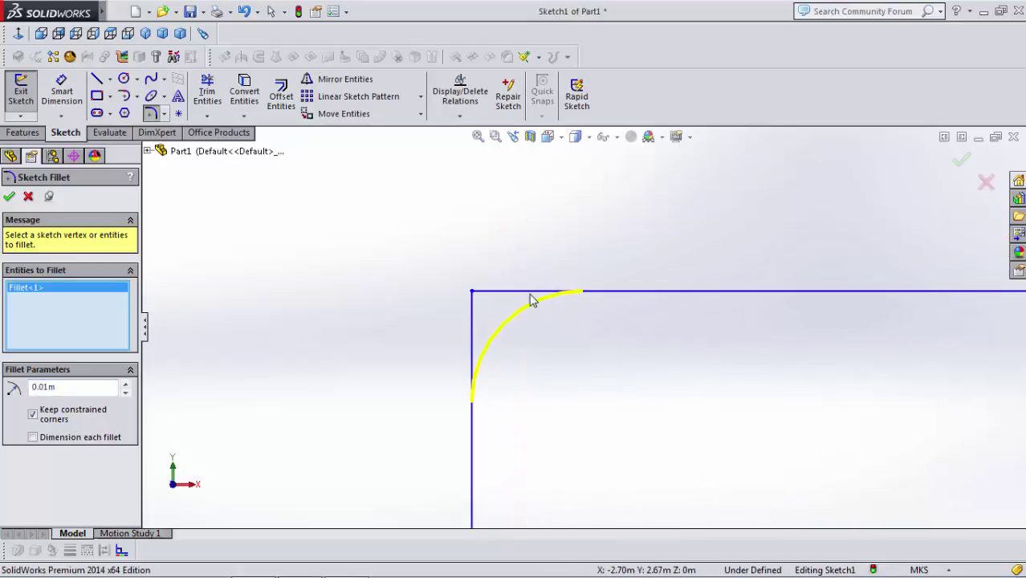
pyautogui.scroll(5, 530, 299)
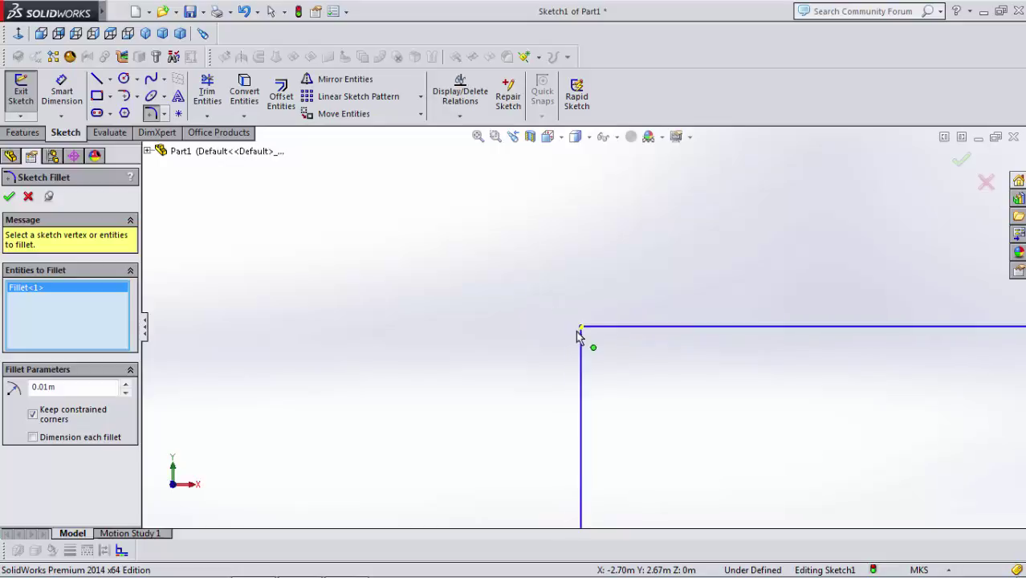
pyautogui.scroll(6, 607, 357)
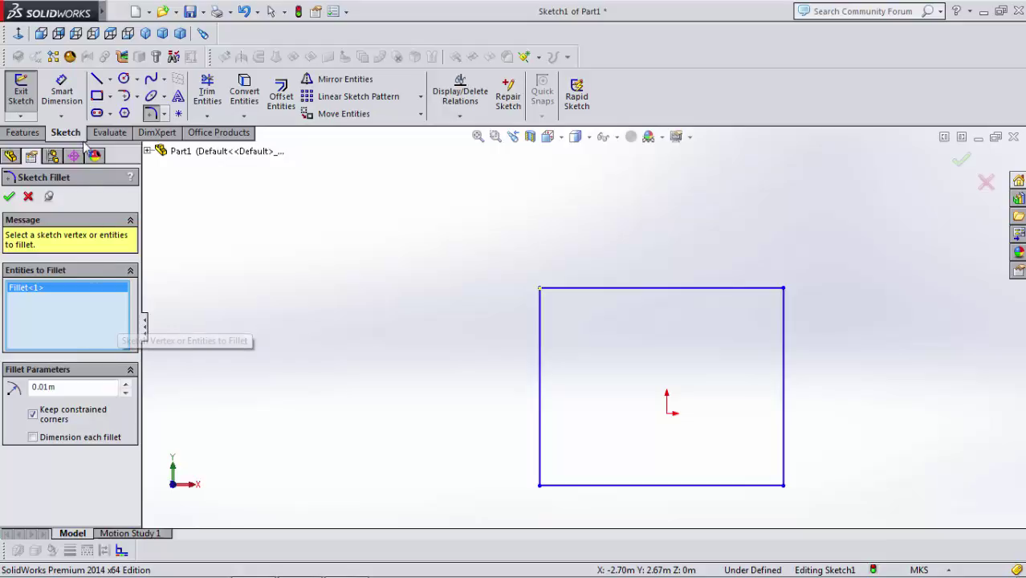
# Step: Set the fillet radius to 3 m and apply it to the rectangle's upper-left corner only
pyautogui.click(128, 385)
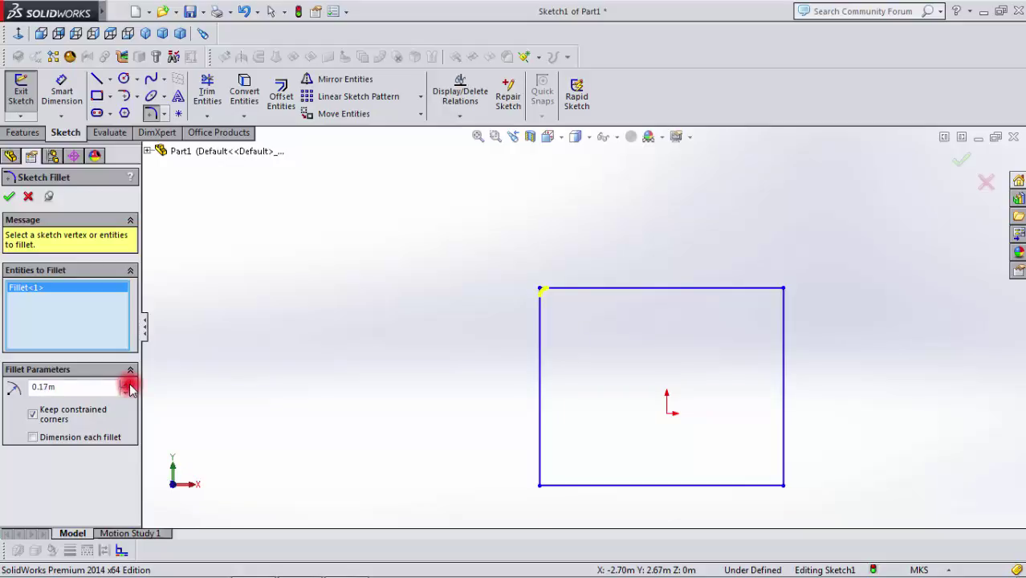
pyautogui.doubleClick(61, 384)
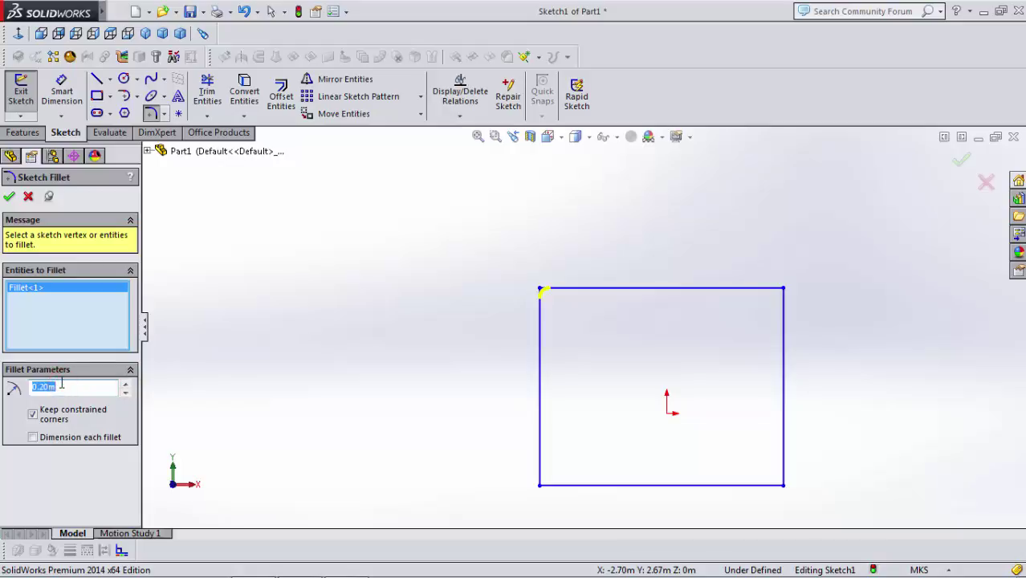
pyautogui.write('3')
pyautogui.press('Return')
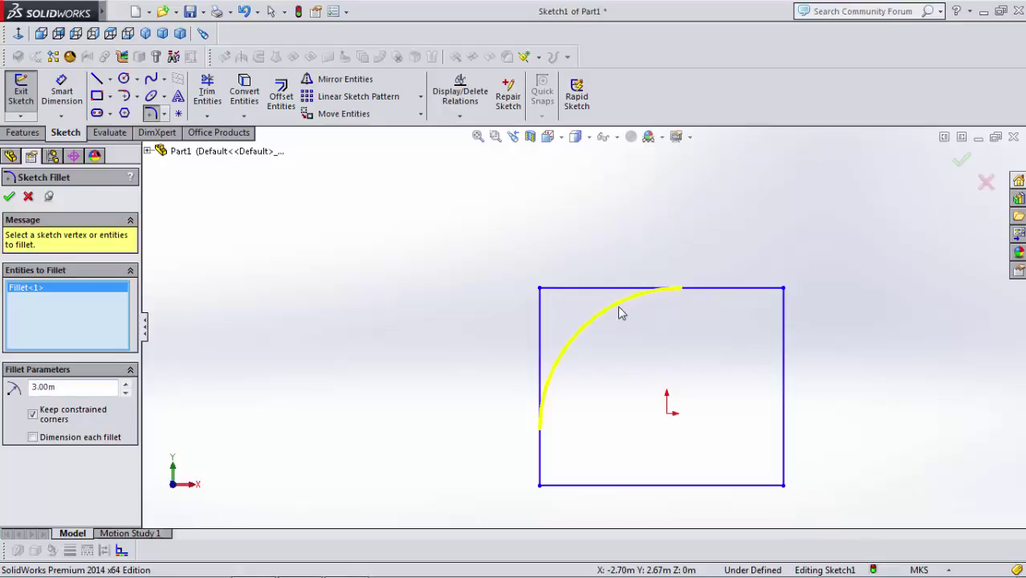
pyautogui.click(7, 201)
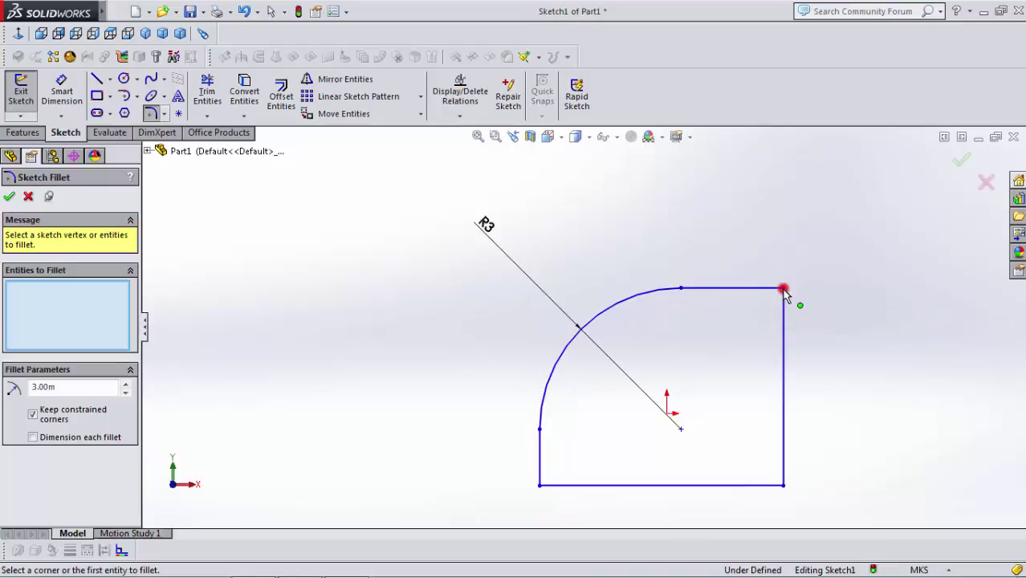
pyautogui.click(784, 486)
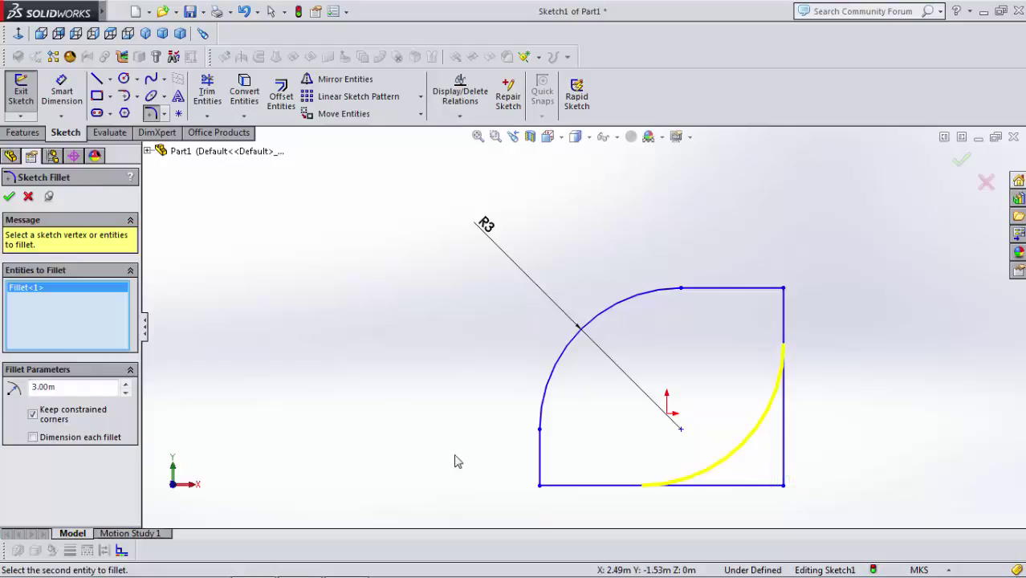
pyautogui.click(28, 196)
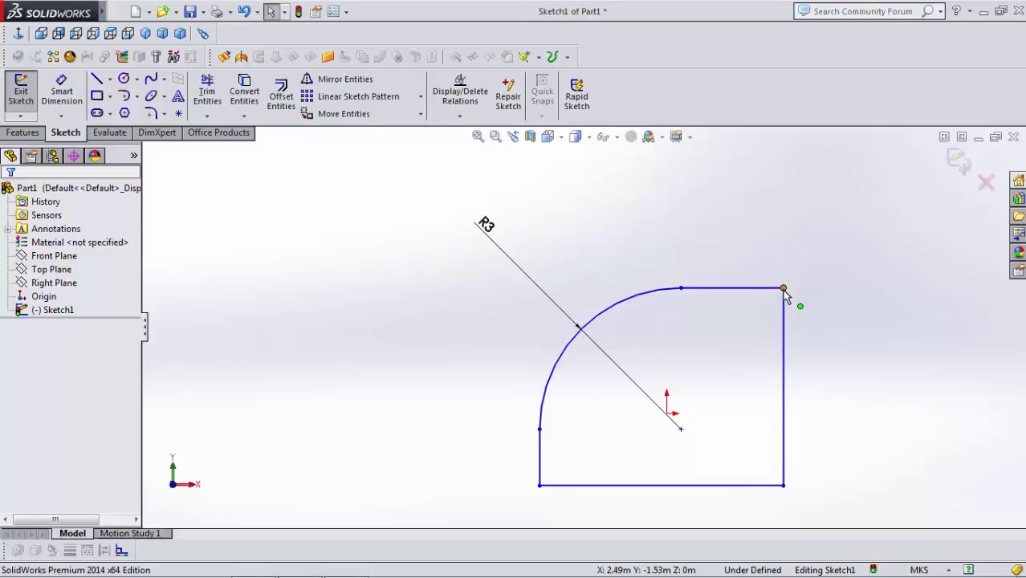
# Step: Chamfer the rectangle's upper-right corner with Sketch Chamfer, using Distance-distance with an equal distance of 0.01 m
pyautogui.click(165, 115)
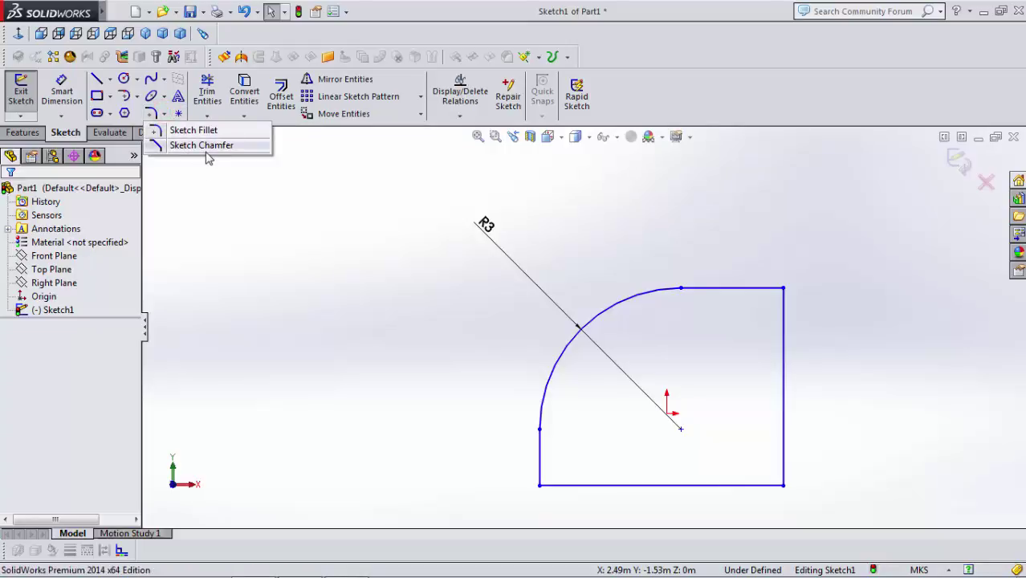
pyautogui.click(210, 145)
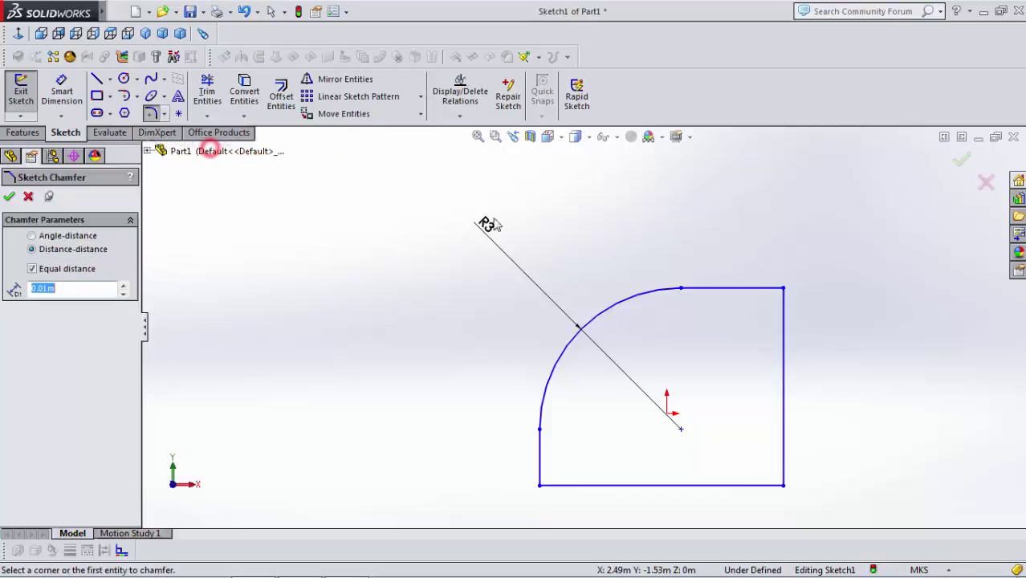
pyautogui.click(784, 288)
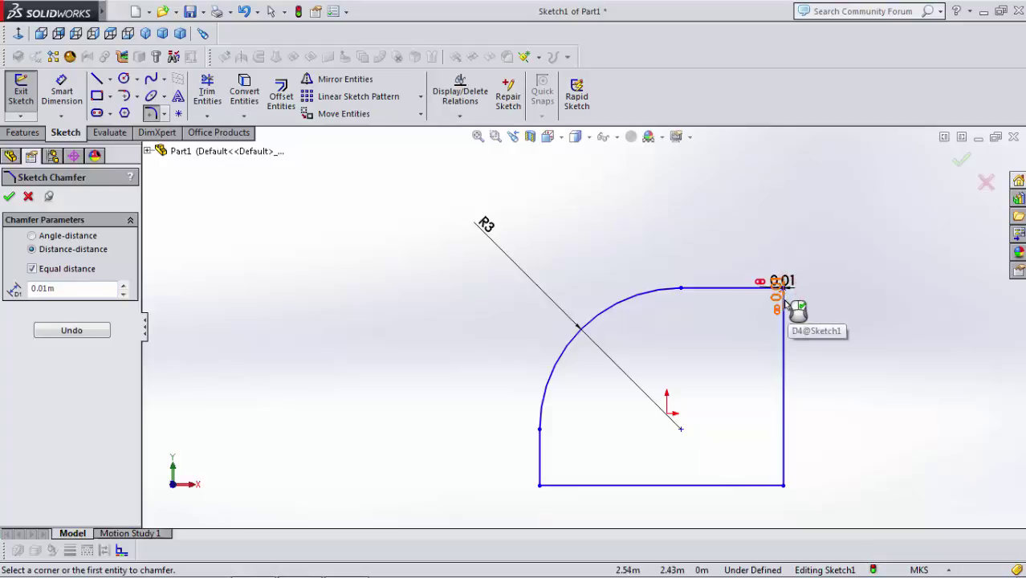
# Step: Examine the small chamfer and its dimensions at the upper-right corner up close
pyautogui.scroll(-2, 796, 301)
pyautogui.scroll(-2, 658, 309)
pyautogui.scroll(4, 653, 312)
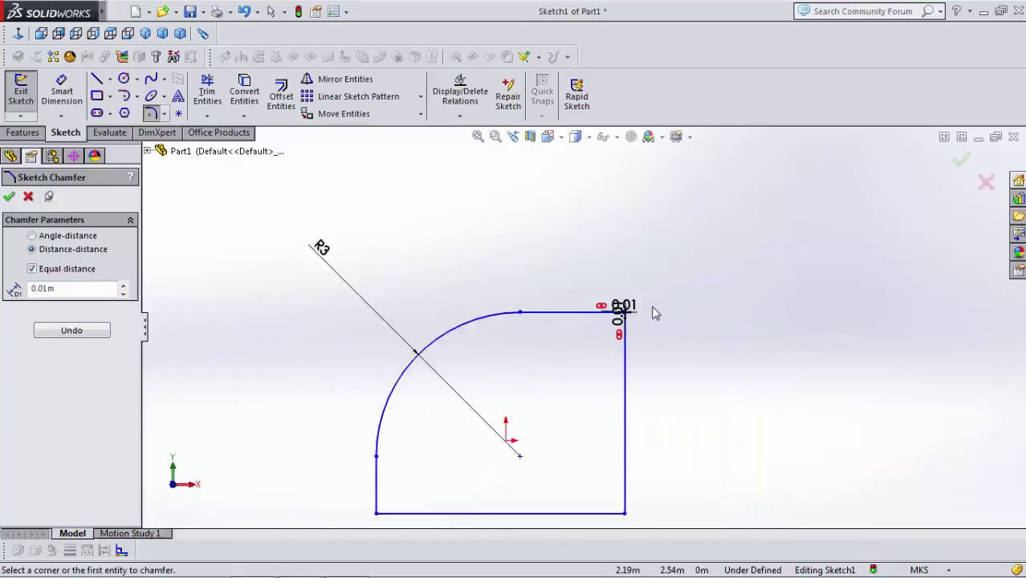
pyautogui.scroll(-5, 655, 313)
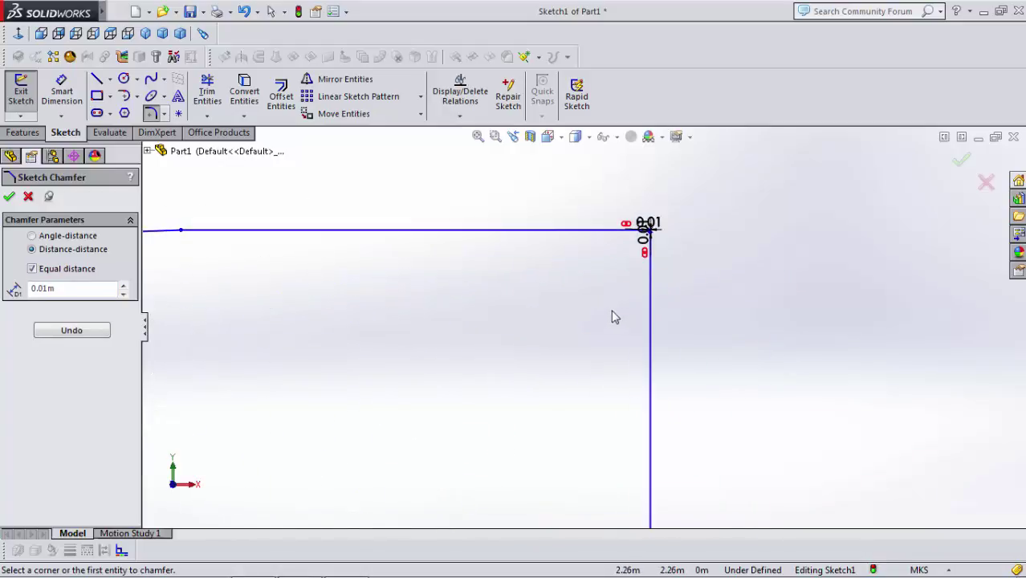
pyautogui.scroll(5, 652, 241)
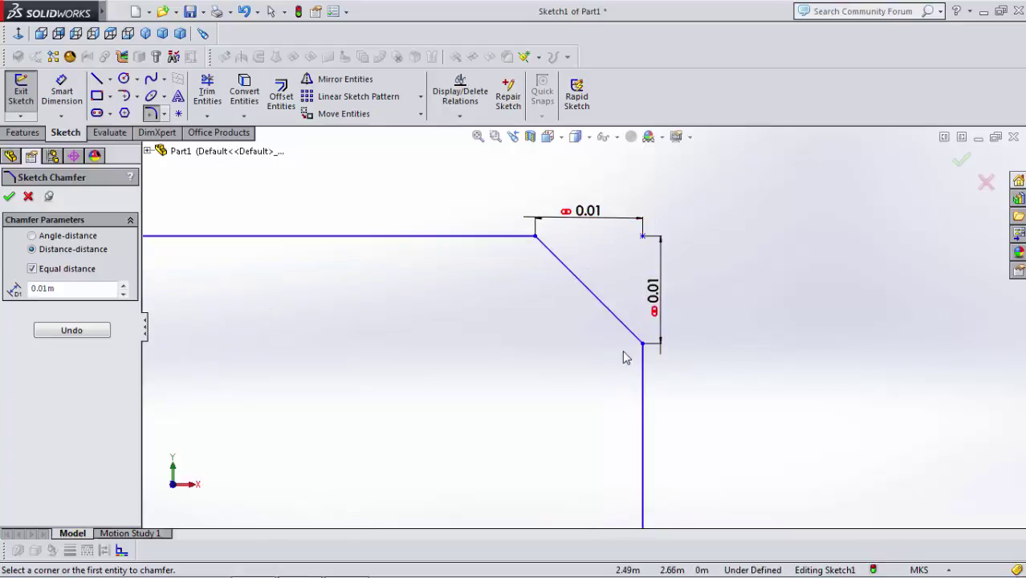
pyautogui.scroll(3, 625, 355)
pyautogui.scroll(3, 586, 327)
pyautogui.scroll(-4, 586, 332)
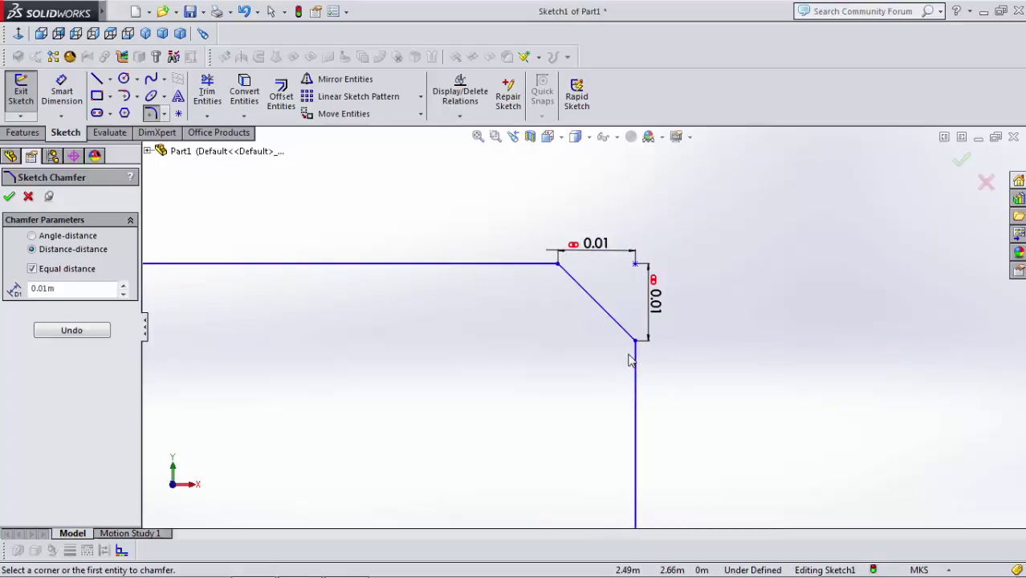
# Step: Try to chamfer the rectangle's lower-right corner with an equal distance of 0.14 m
pyautogui.click(123, 286)
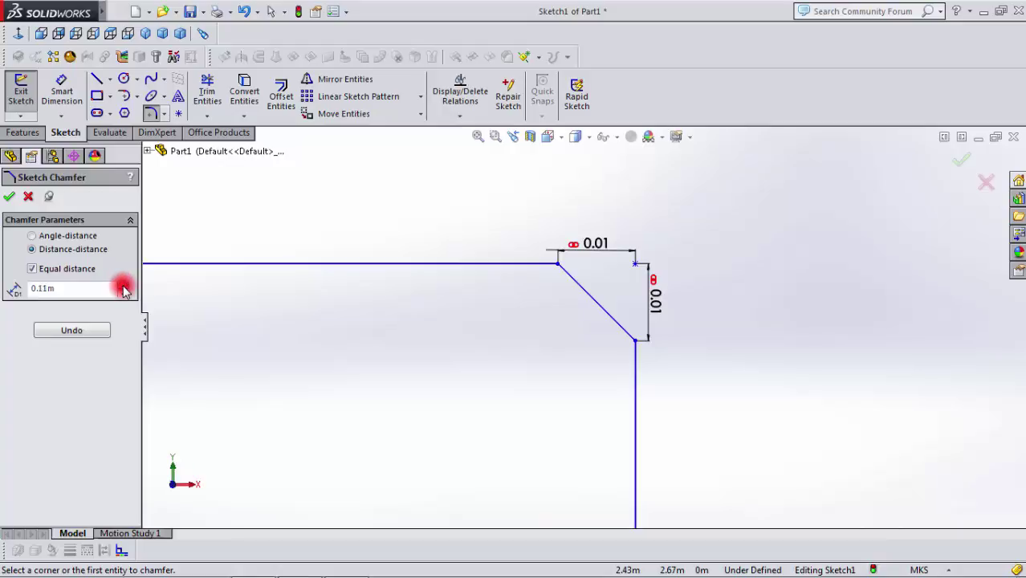
pyautogui.click(73, 419)
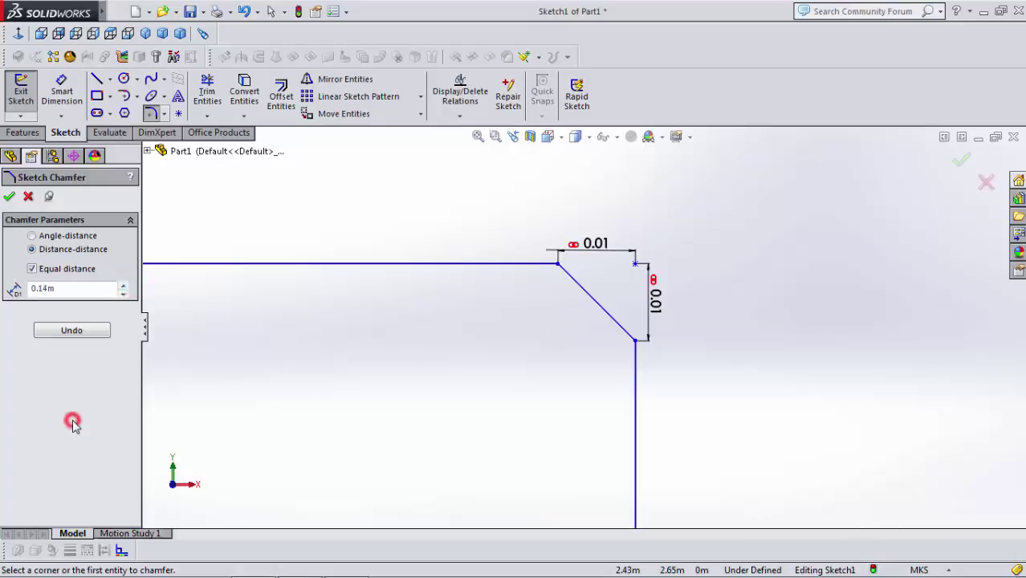
pyautogui.click(591, 305)
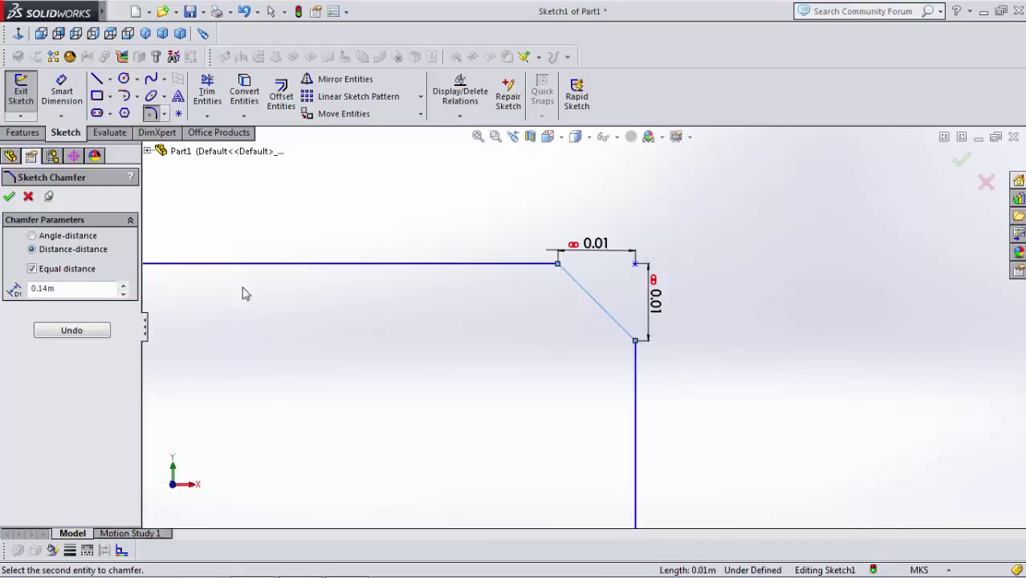
pyautogui.scroll(10, 495, 307)
pyautogui.press('f')
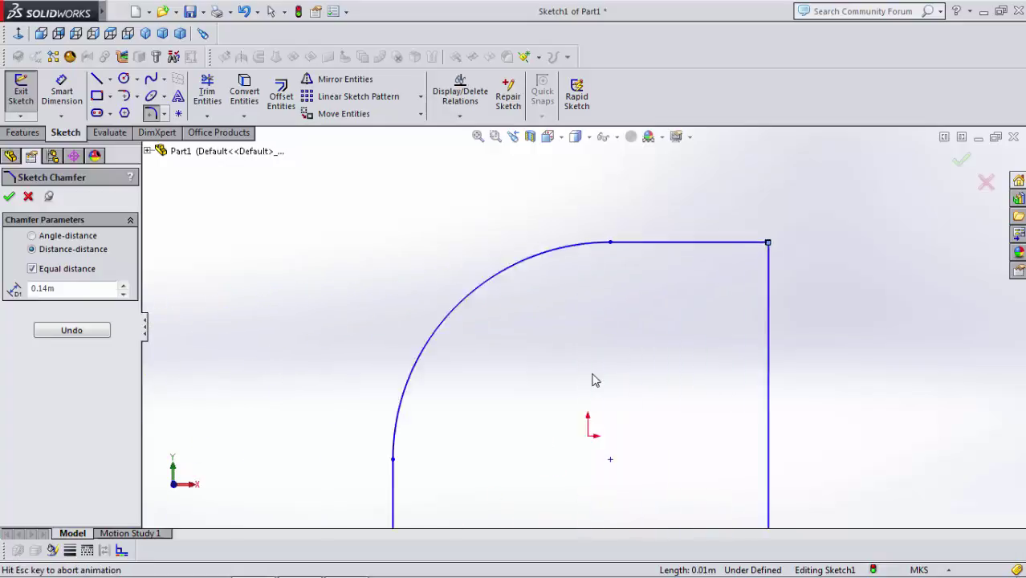
pyautogui.scroll(-5, 643, 375)
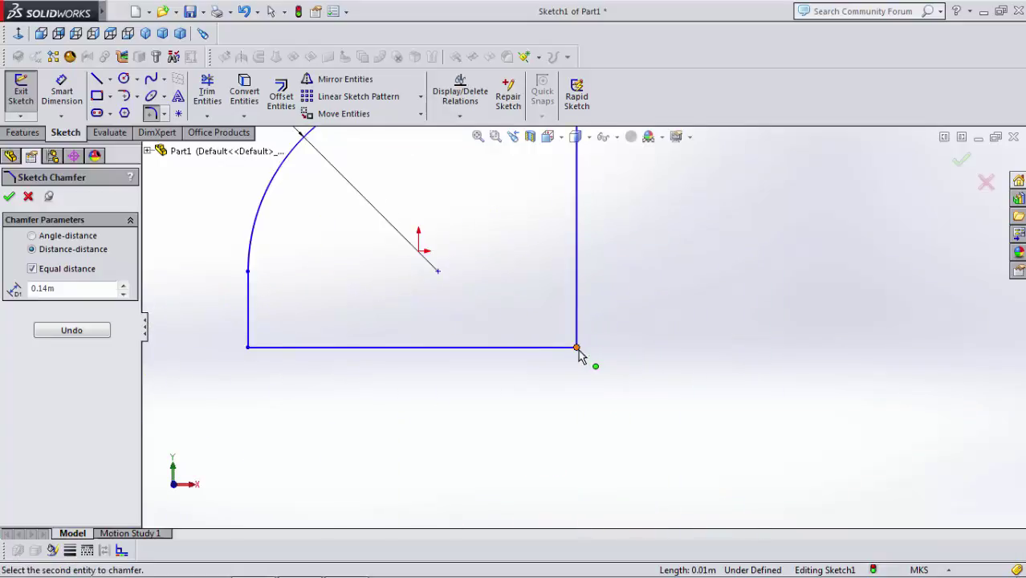
pyautogui.click(576, 348)
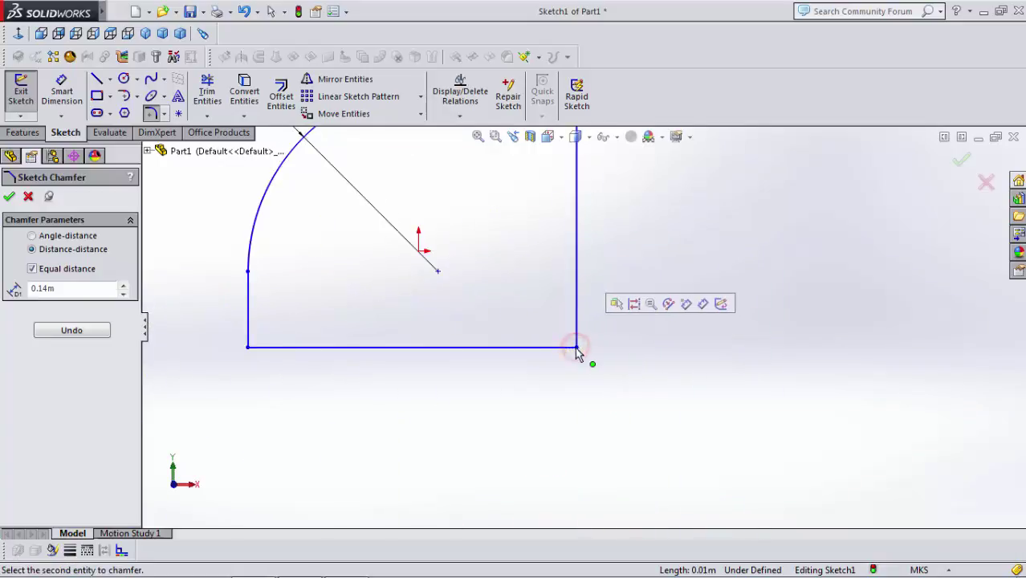
pyautogui.scroll(-3, 577, 353)
# Step: Reduce the chamfer distance to 0.09 m and try it on the lower-right corner
pyautogui.click(125, 297)
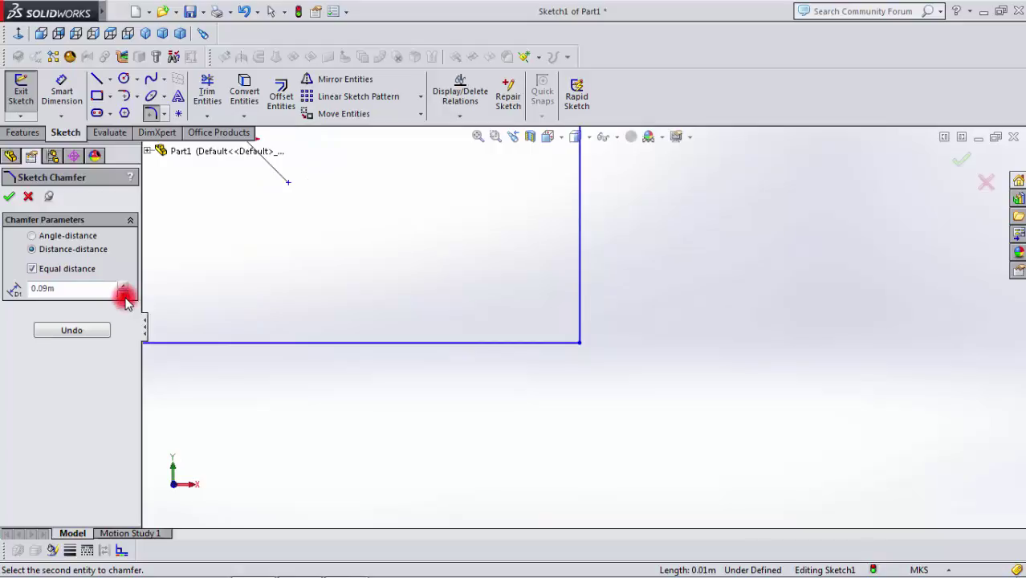
pyautogui.scroll(3, 574, 333)
pyautogui.scroll(2, 572, 330)
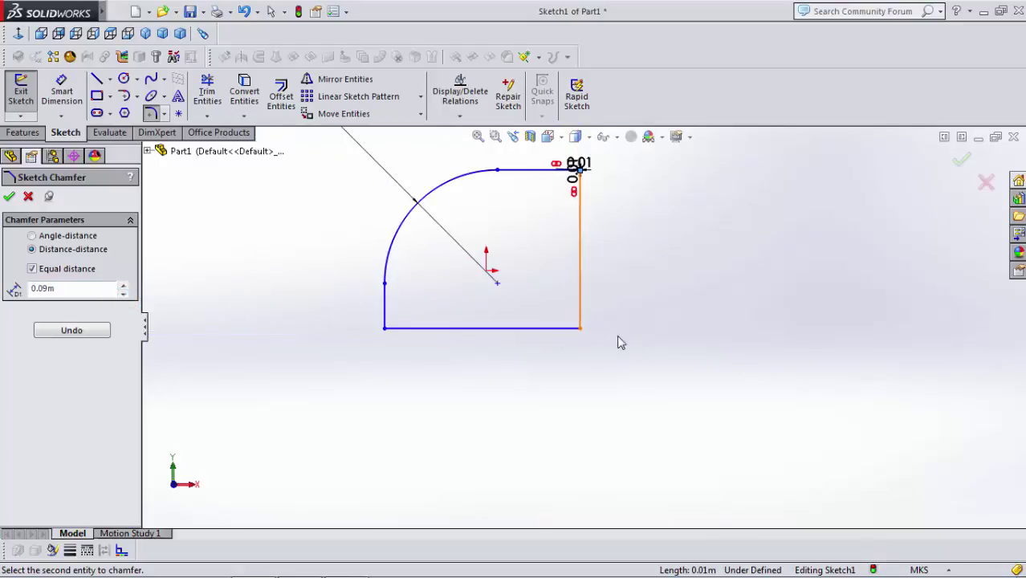
pyautogui.click(582, 327)
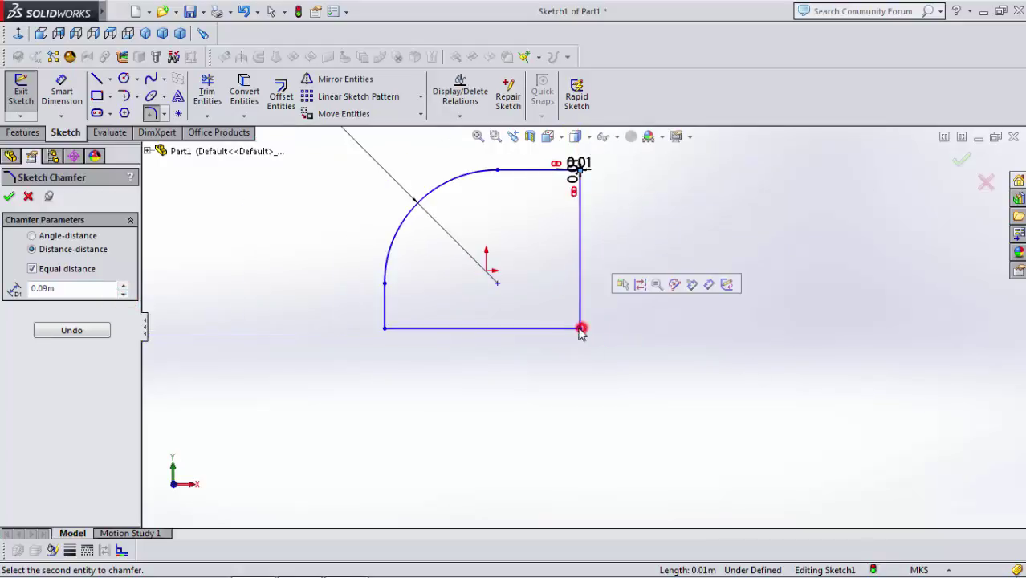
# Step: Try to chamfer the lower-right corner with an equal distance of 1 m, and exit the sketch
pyautogui.click(124, 294)
pyautogui.click(126, 294)
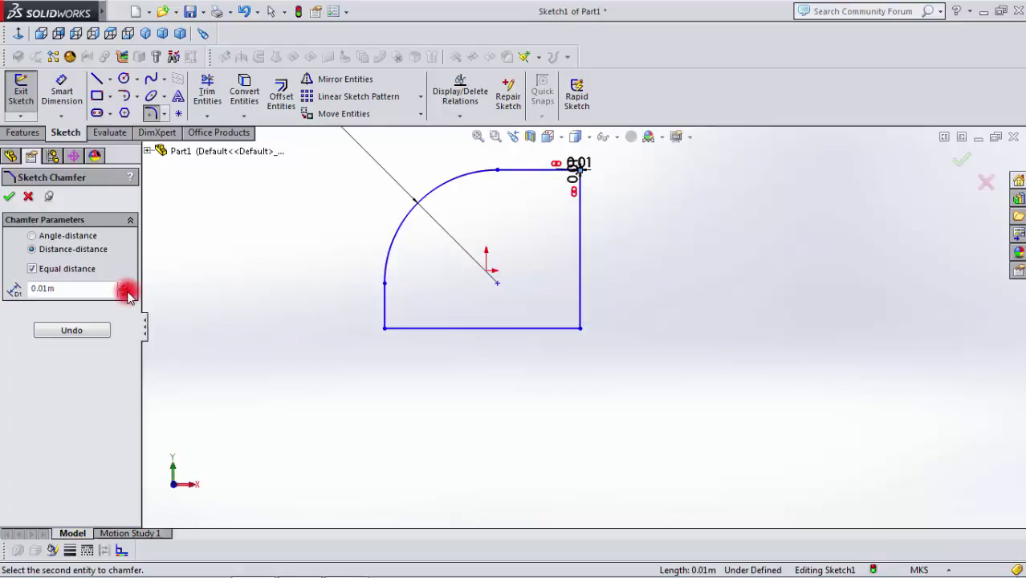
pyautogui.doubleClick(68, 288)
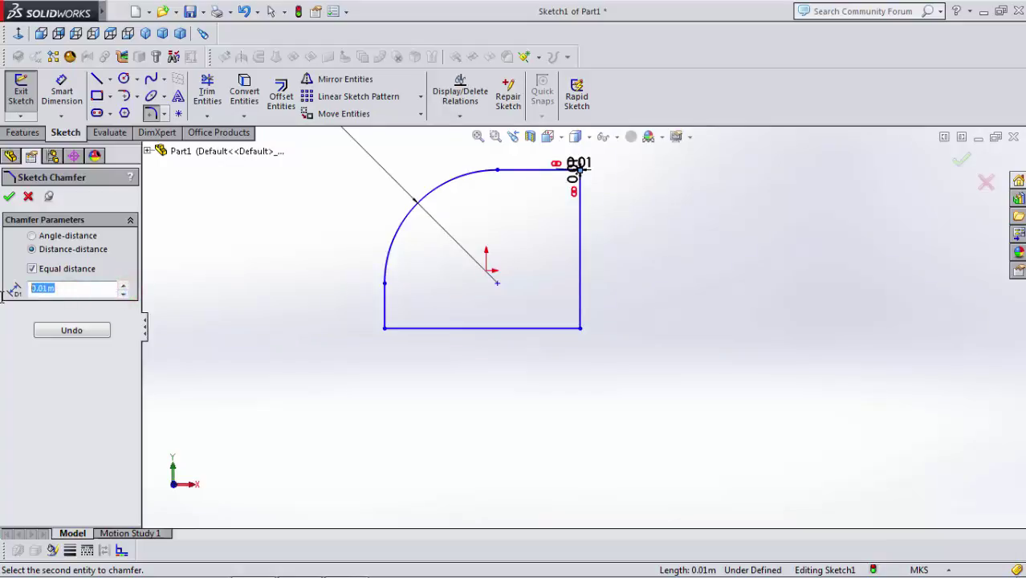
pyautogui.write('1')
pyautogui.click(579, 329)
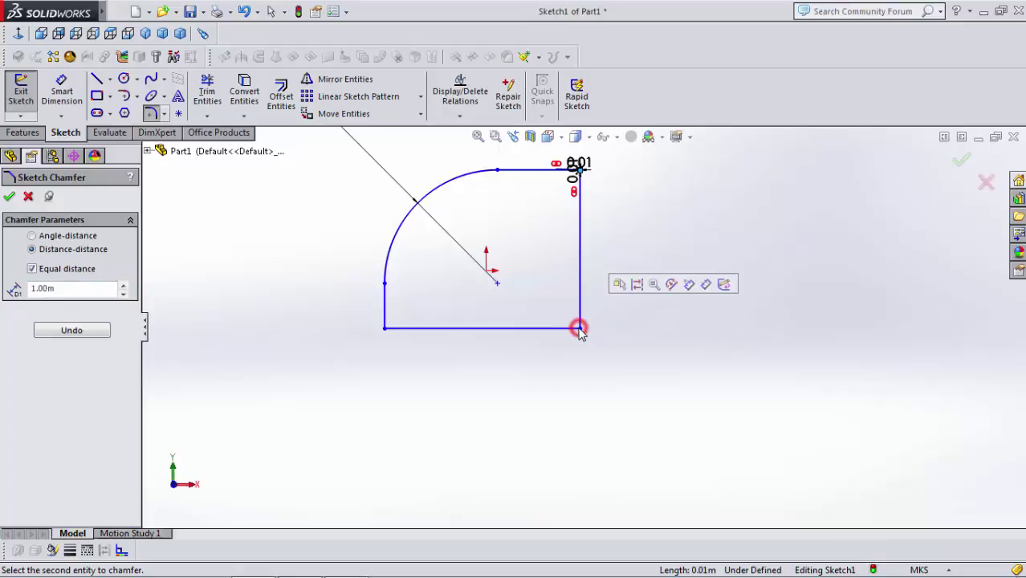
pyautogui.scroll(-5, 579, 329)
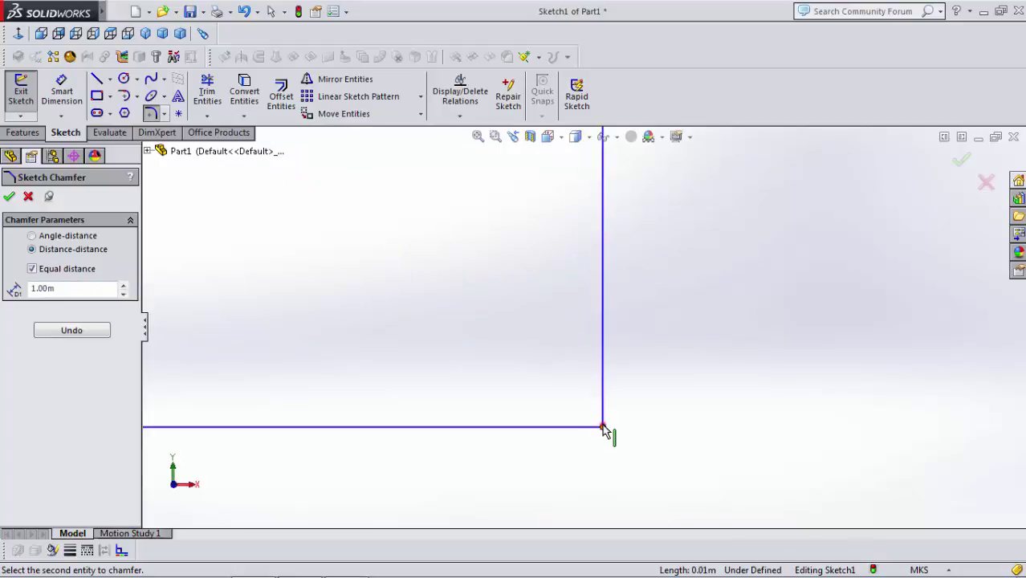
pyautogui.doubleClick(603, 424)
pyautogui.scroll(3, 332, 164)
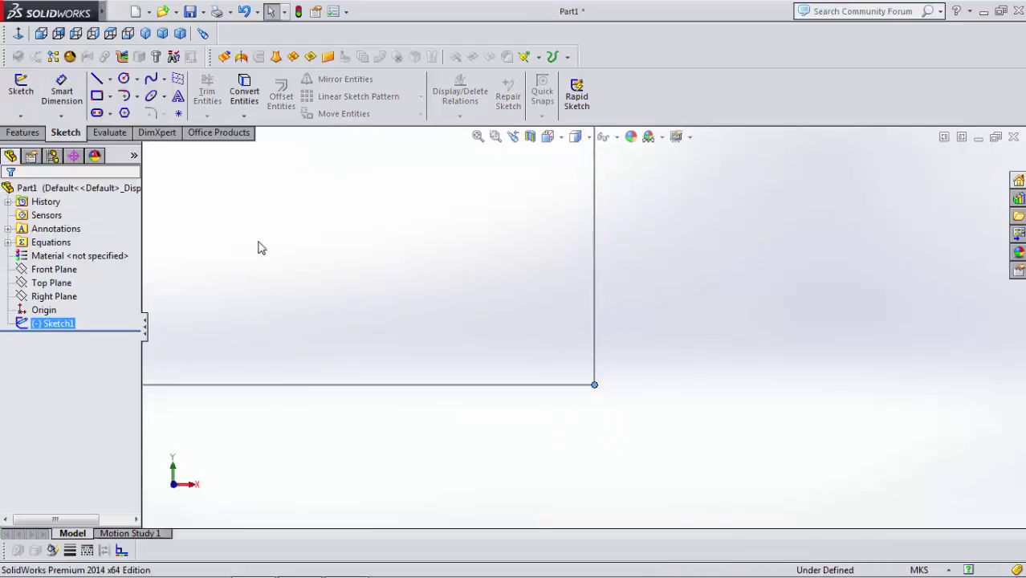
# Step: Reopen Sketch1 for editing and trim away the outline of the rectangle with the R3 corner
pyautogui.click(260, 249)
pyautogui.click(869, 308)
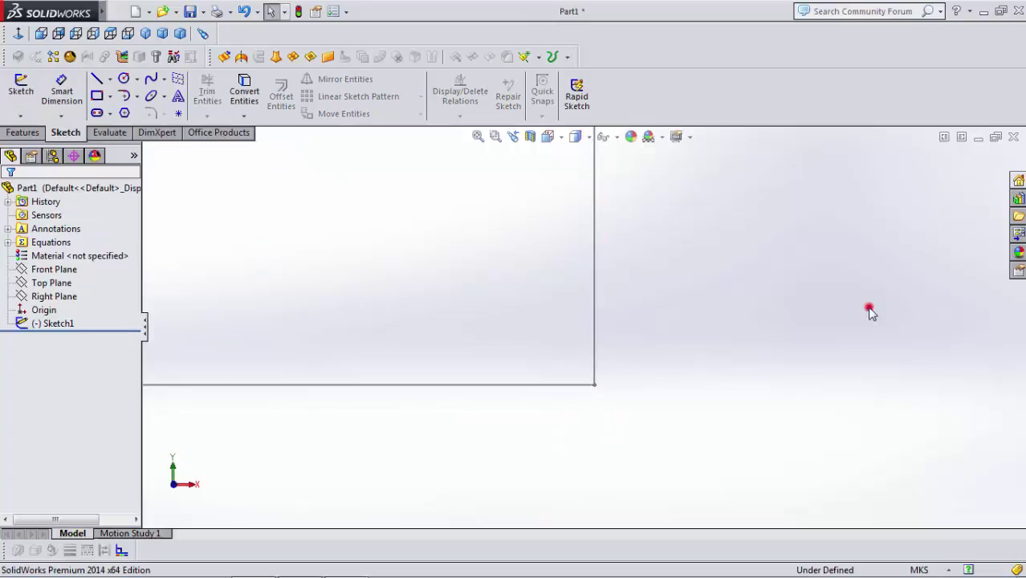
pyautogui.doubleClick(597, 344)
pyautogui.scroll(3, 598, 344)
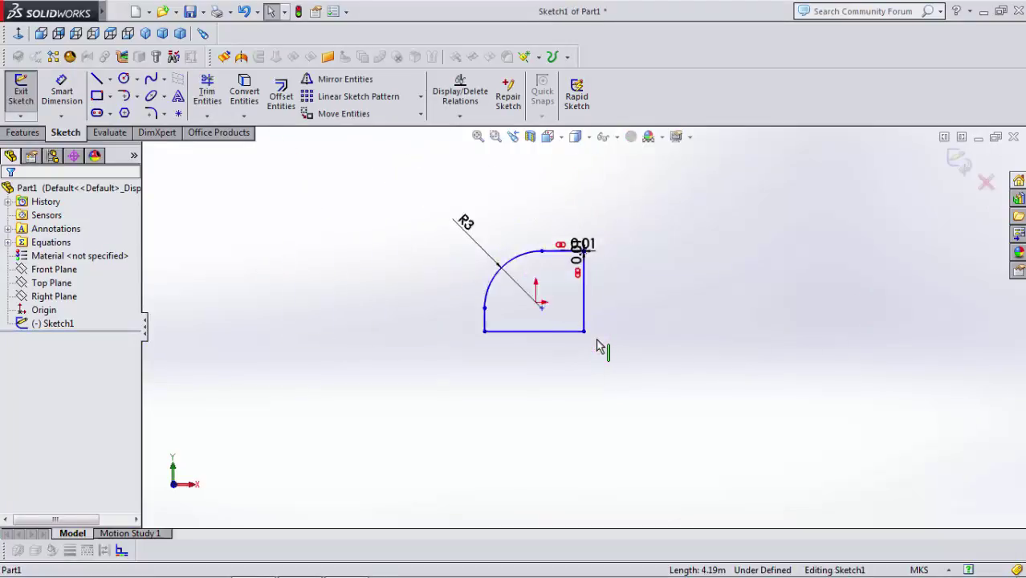
pyautogui.scroll(-5, 586, 321)
pyautogui.scroll(3, 662, 352)
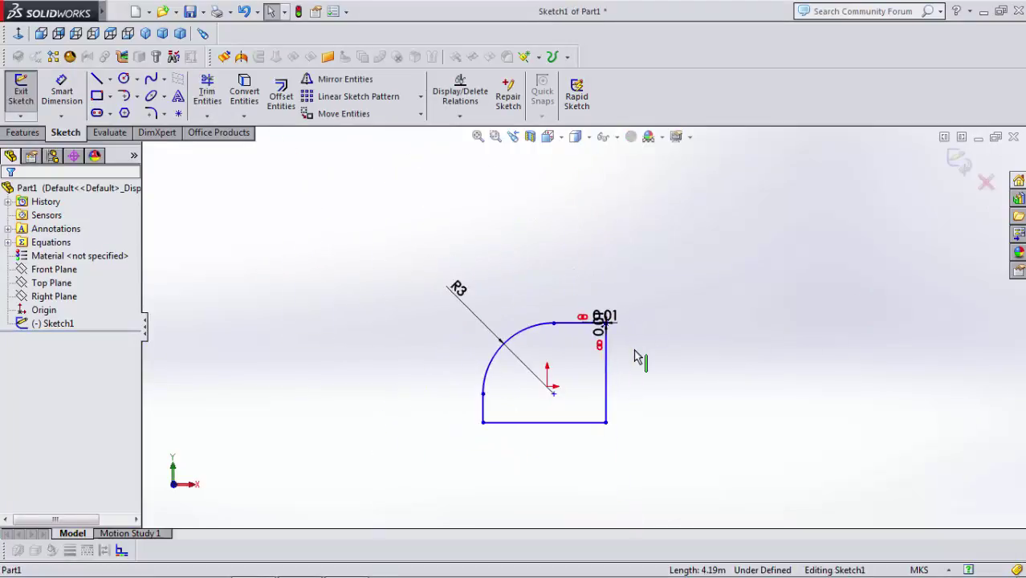
pyautogui.click(207, 90)
pyautogui.moveTo(691, 329)
pyautogui.mouseDown()
pyautogui.moveTo(408, 447)
pyautogui.moveTo(551, 397)
pyautogui.moveTo(577, 438)
pyautogui.moveTo(554, 418)
pyautogui.mouseUp()
# Step: Draw a corner rectangle about 4.76 m wide and 4.95 m high, just left of the origin
pyautogui.click(110, 97)
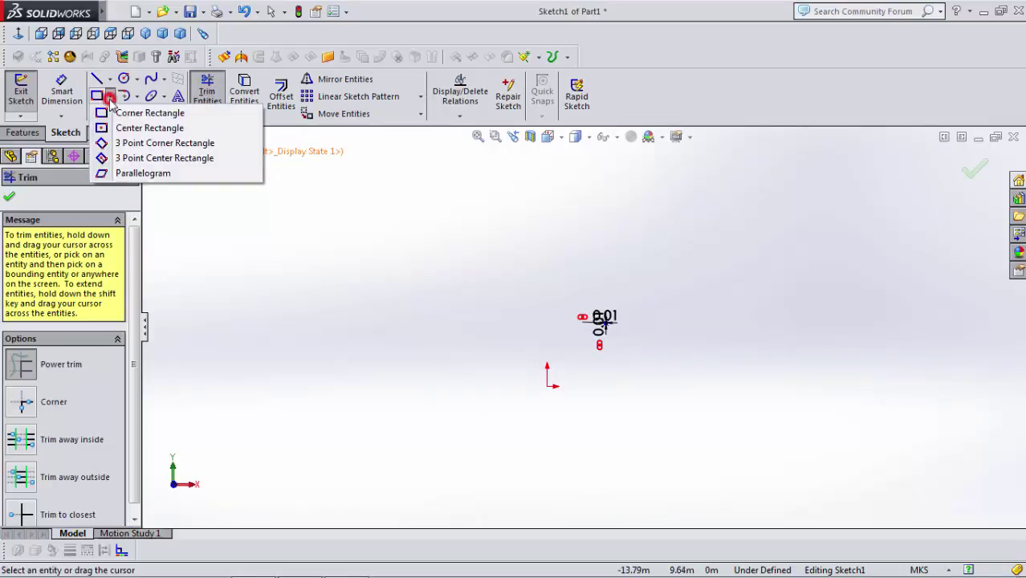
pyautogui.click(121, 110)
pyautogui.click(386, 269)
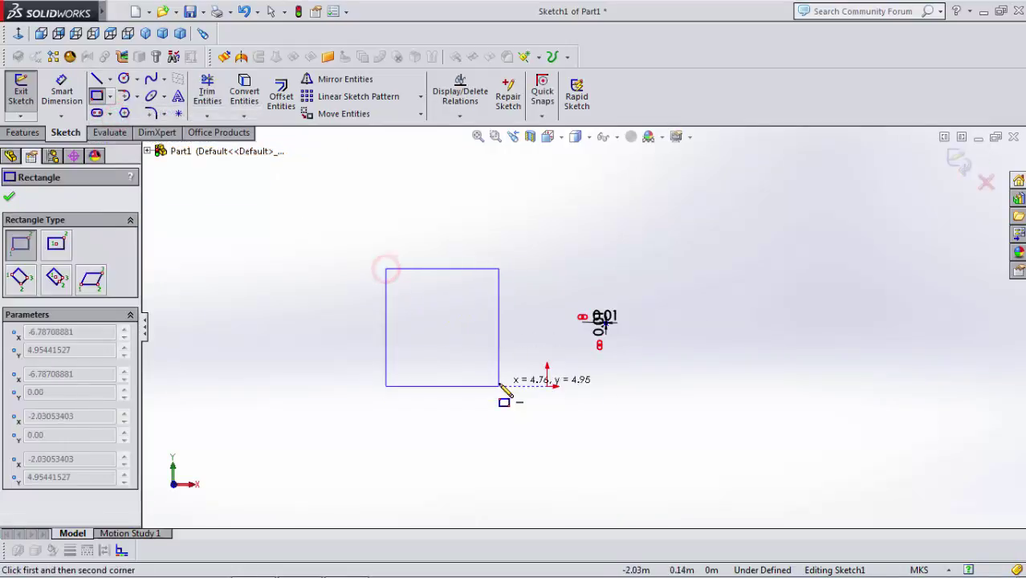
pyautogui.click(499, 386)
pyautogui.rightClick(499, 386)
pyautogui.click(568, 143)
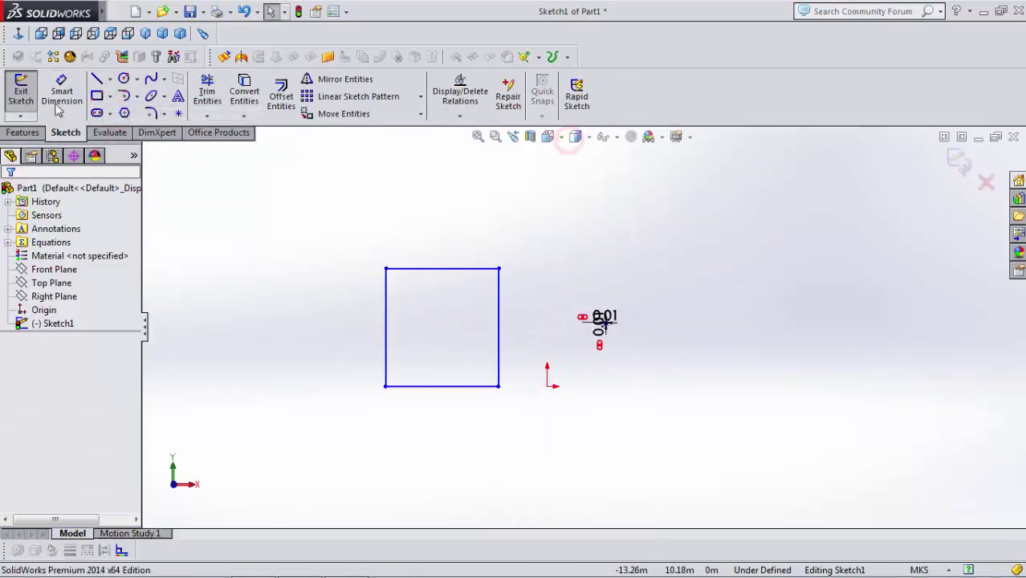
# Step: Chamfer the new rectangle's lower-right corner using Distance-distance with an equal distance of 1 m
pyautogui.click(149, 115)
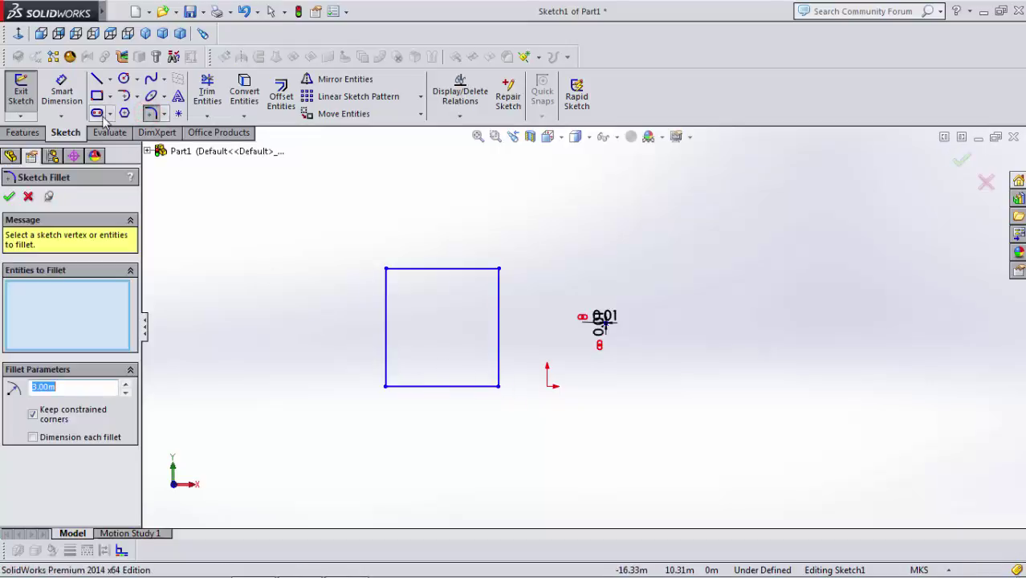
pyautogui.click(165, 115)
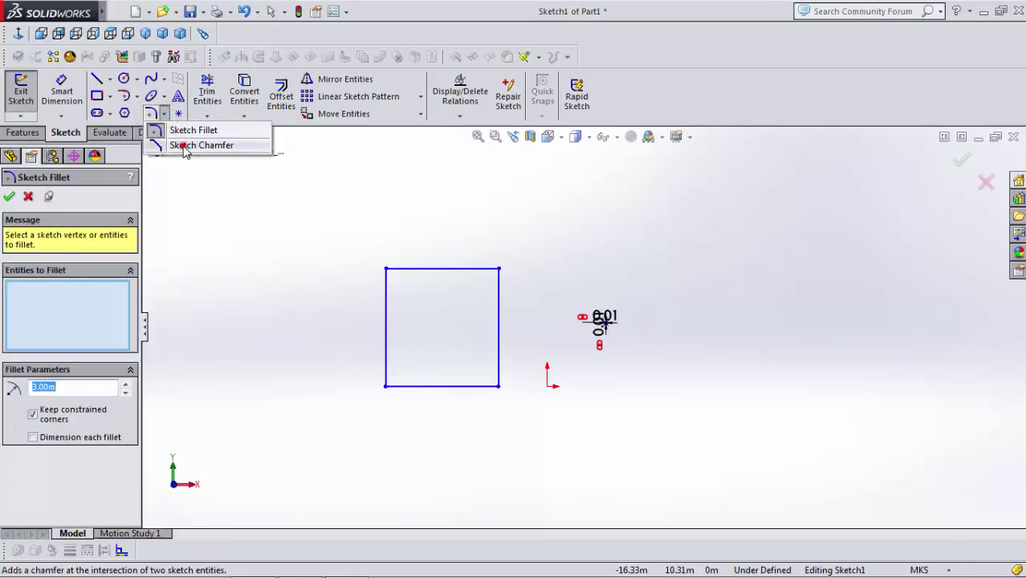
pyautogui.click(183, 145)
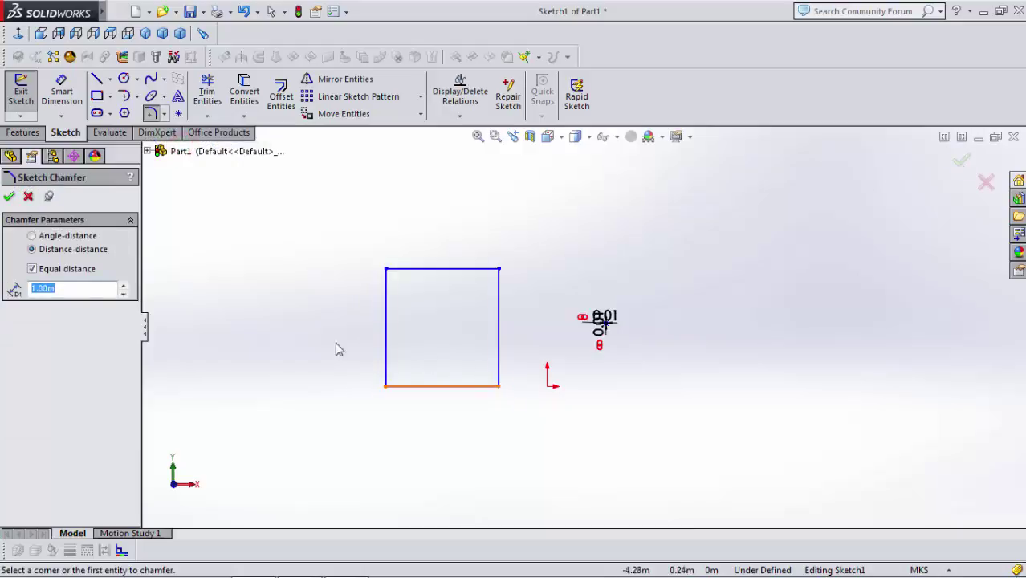
pyautogui.click(498, 388)
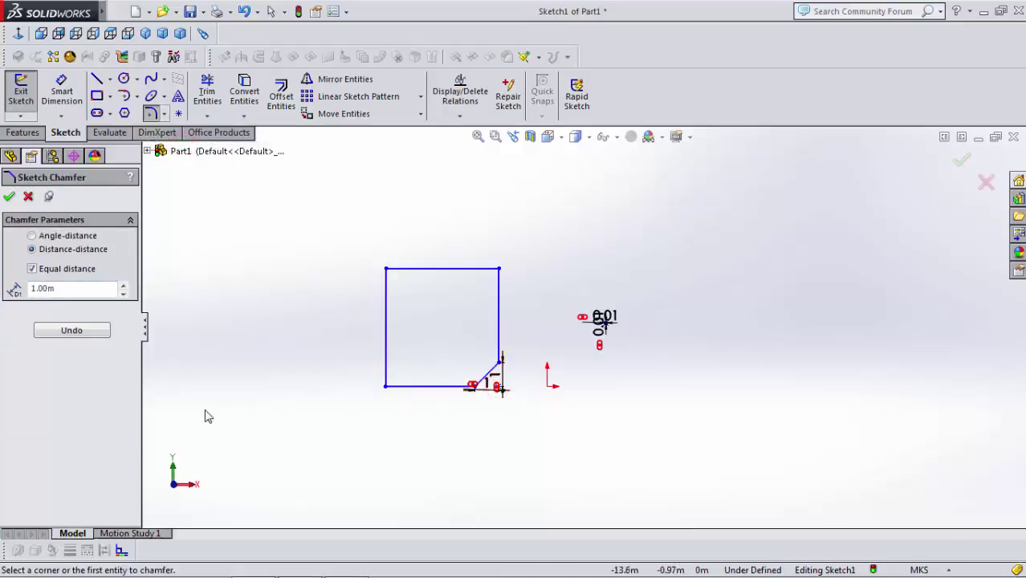
pyautogui.scroll(-5, 513, 387)
pyautogui.scroll(5, 506, 381)
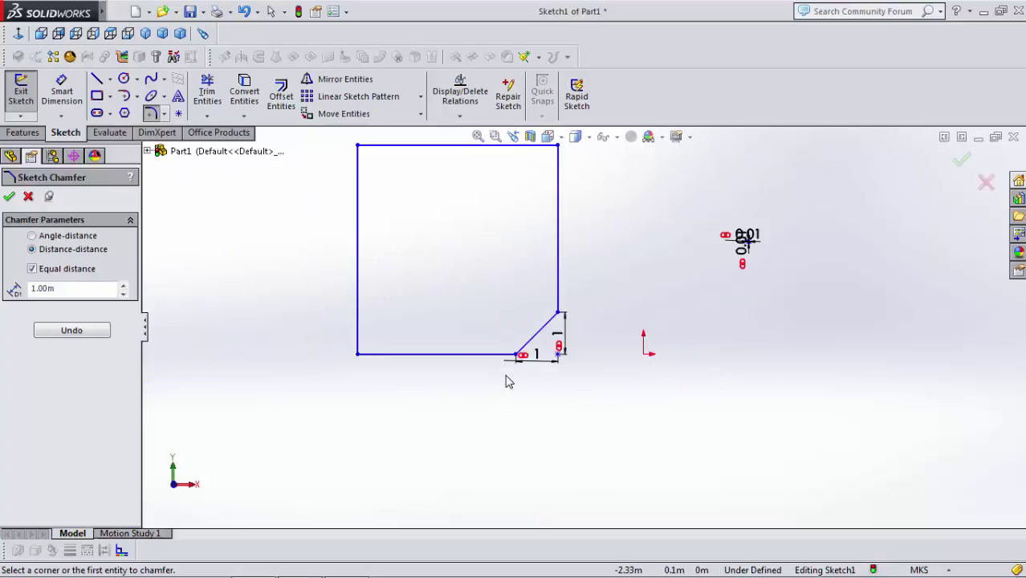
pyautogui.scroll(-4, 561, 331)
pyautogui.scroll(3, 566, 323)
pyautogui.scroll(2, 593, 354)
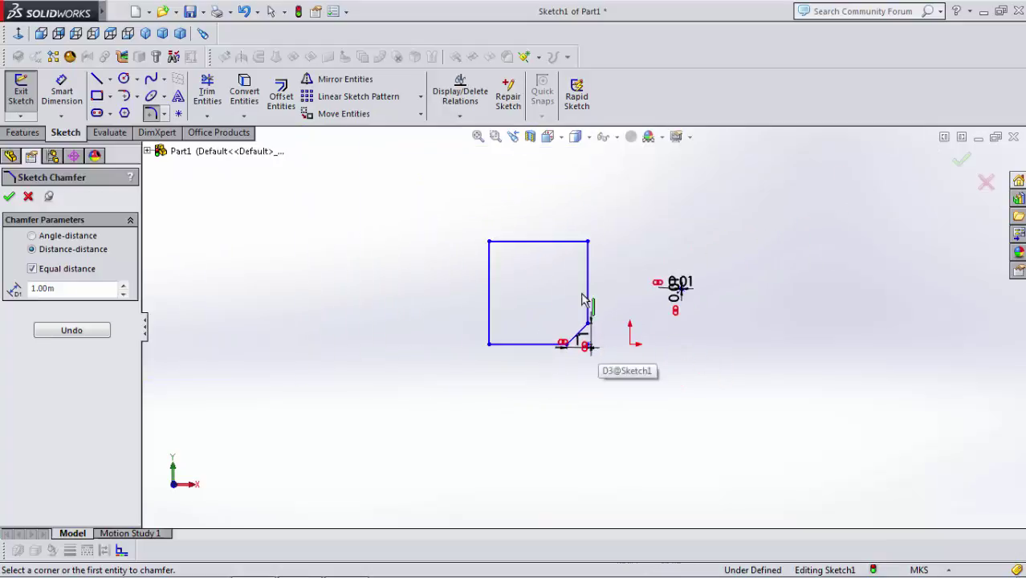
pyautogui.scroll(-4, 594, 354)
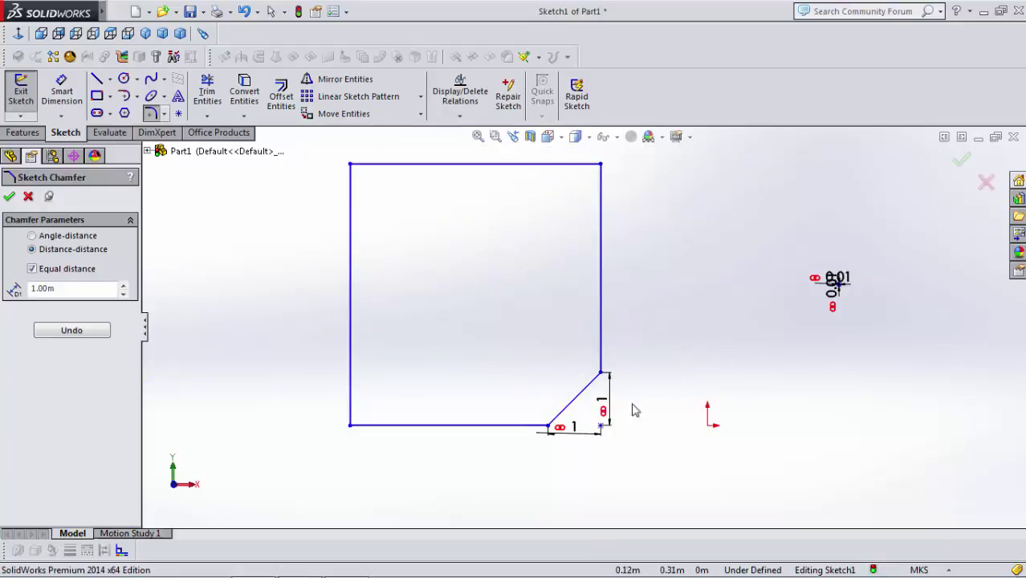
pyautogui.scroll(2, 638, 329)
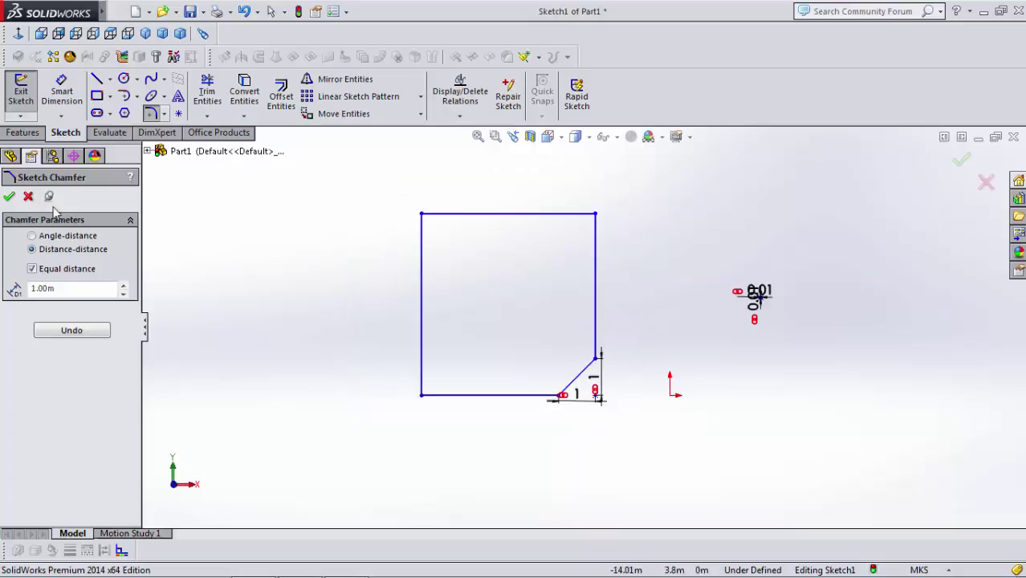
pyautogui.click(23, 195)
# Step: Trim away all the lines of the chamfered rectangle
pyautogui.click(207, 92)
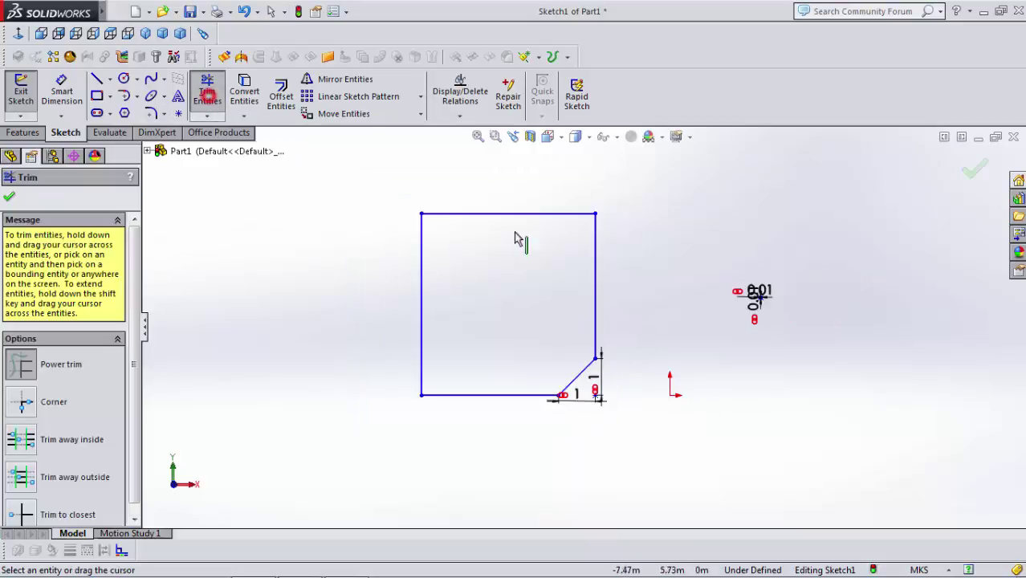
pyautogui.moveTo(519, 313)
pyautogui.mouseDown()
pyautogui.moveTo(540, 179)
pyautogui.moveTo(513, 454)
pyautogui.moveTo(562, 377)
pyautogui.moveTo(626, 385)
pyautogui.mouseUp()
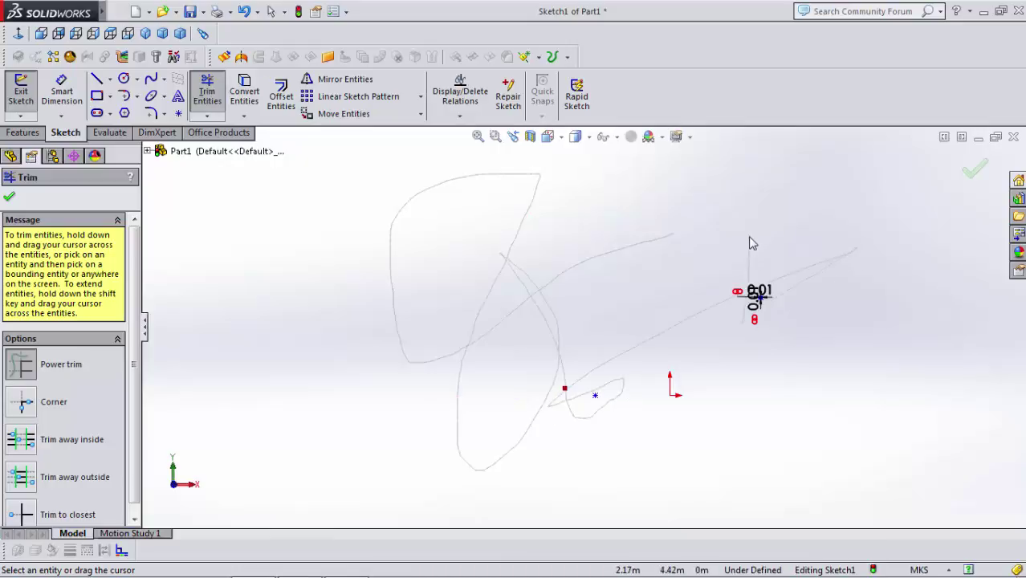
pyautogui.moveTo(683, 382)
pyautogui.mouseDown()
pyautogui.moveTo(581, 394)
pyautogui.moveTo(591, 403)
pyautogui.mouseUp()
pyautogui.scroll(8, 590, 404)
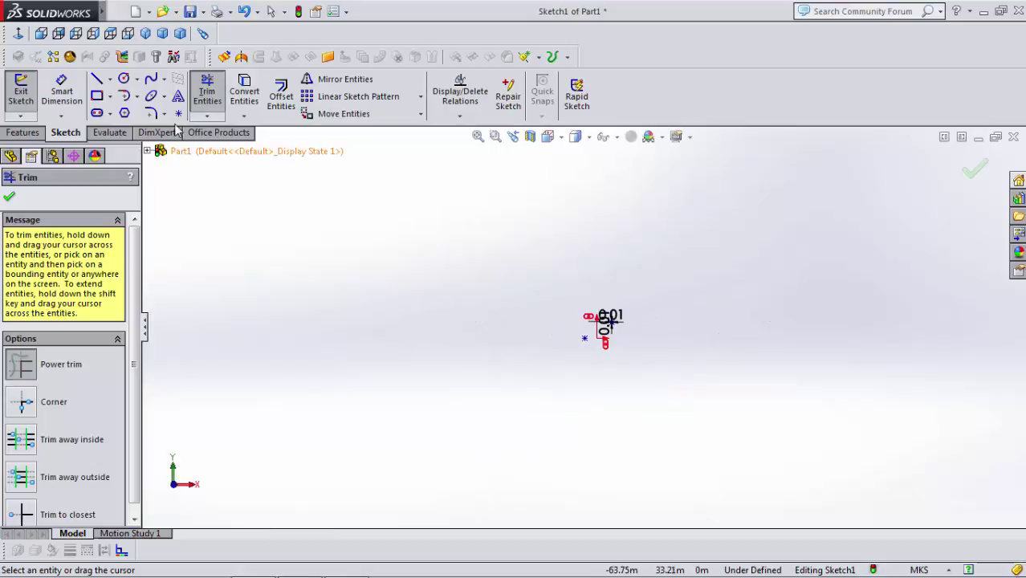
pyautogui.scroll(1, 175, 130)
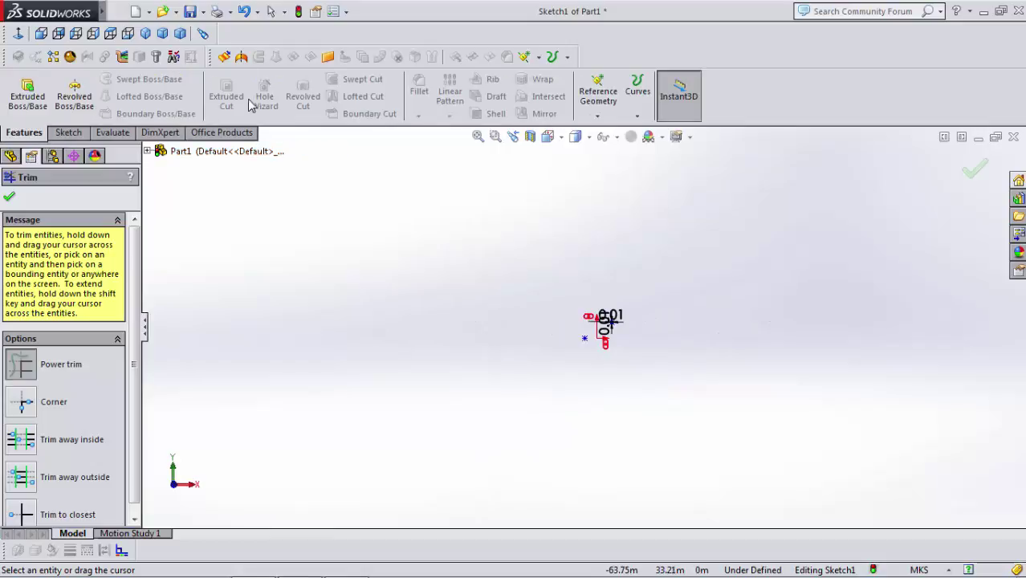
pyautogui.click(64, 132)
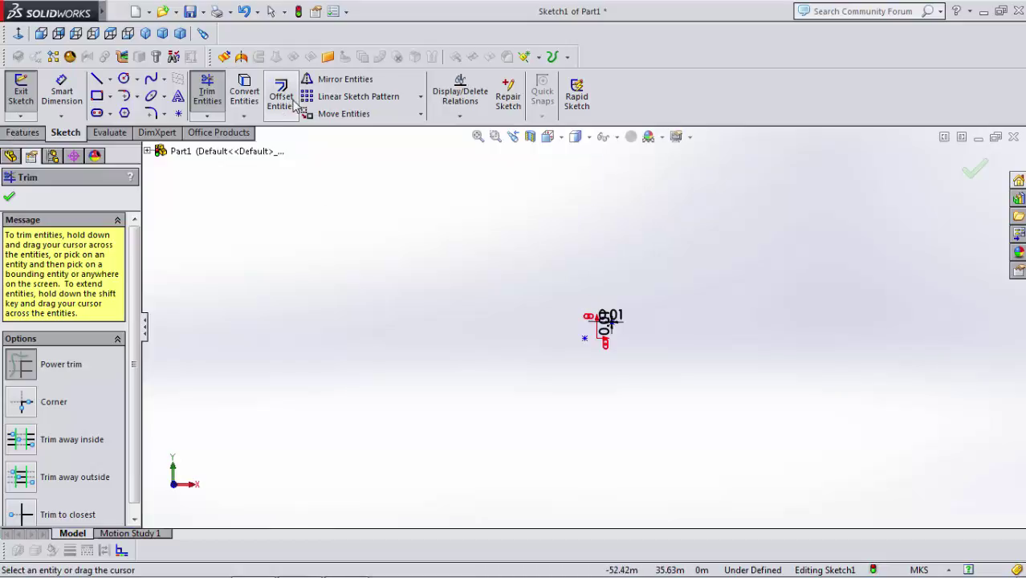
pyautogui.click(109, 95)
pyautogui.click(120, 114)
pyautogui.click(311, 273)
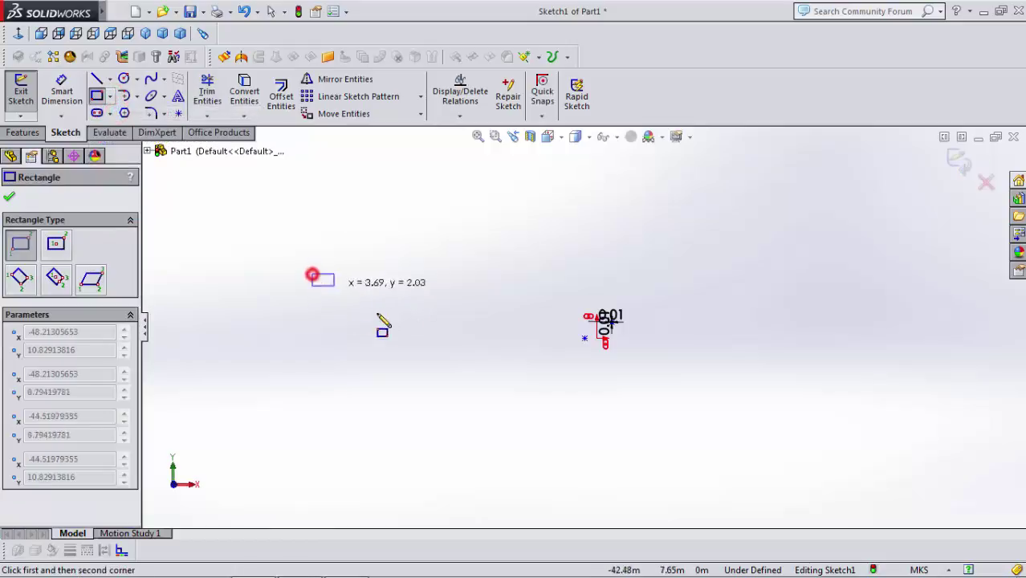
pyautogui.click(523, 413)
pyautogui.rightClick(523, 412)
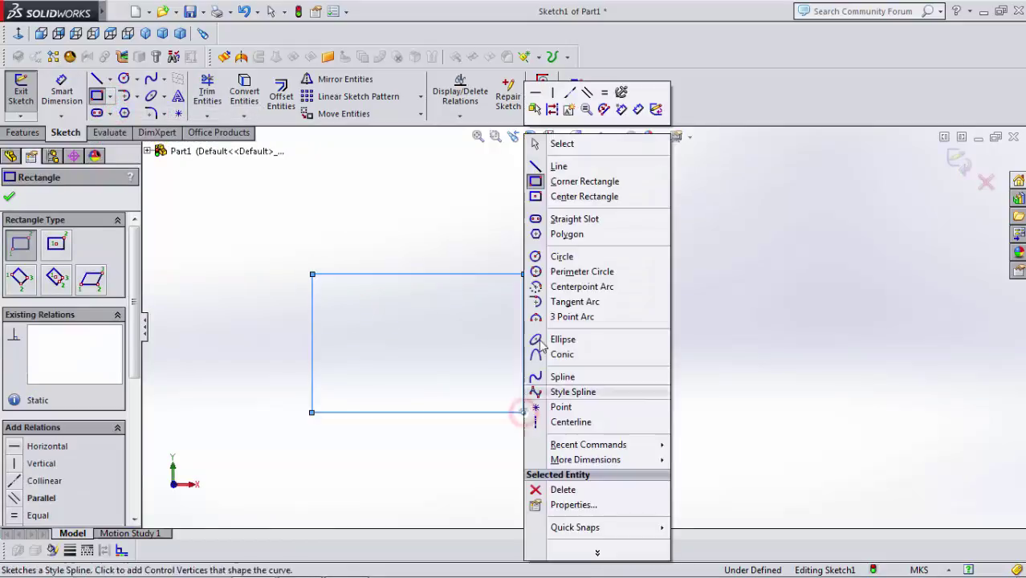
pyautogui.click(557, 142)
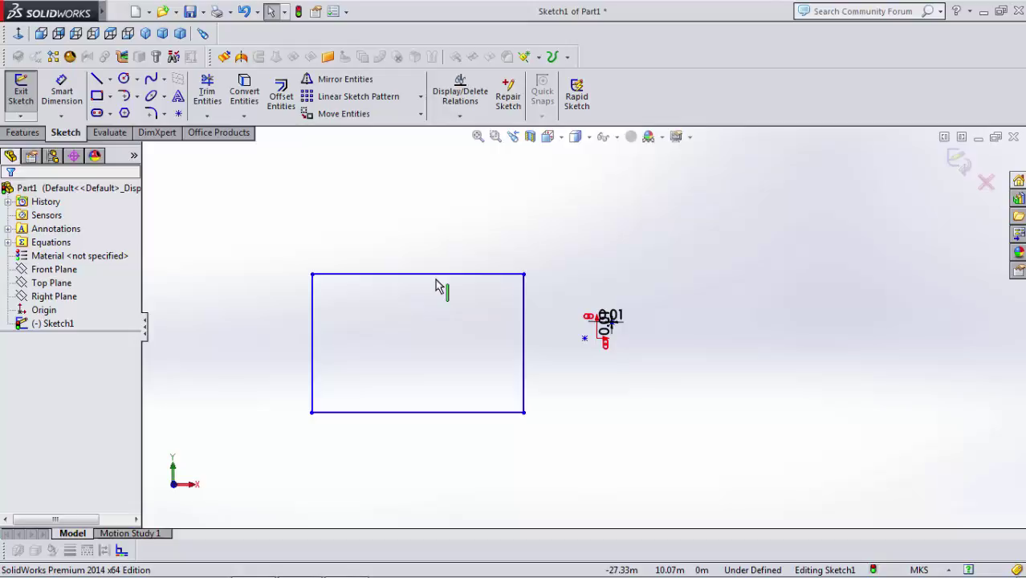
pyautogui.hotkey('ctrl', 'z')
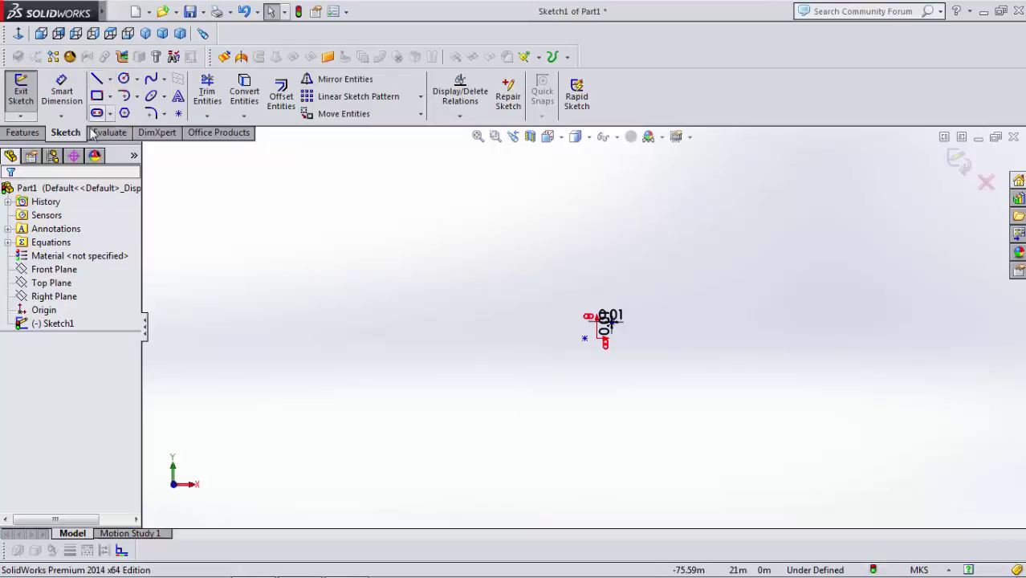
# Step: Draw a circle of about 8.8 m radius left of the origin and set up an offset of it at 1 m
pyautogui.click(124, 78)
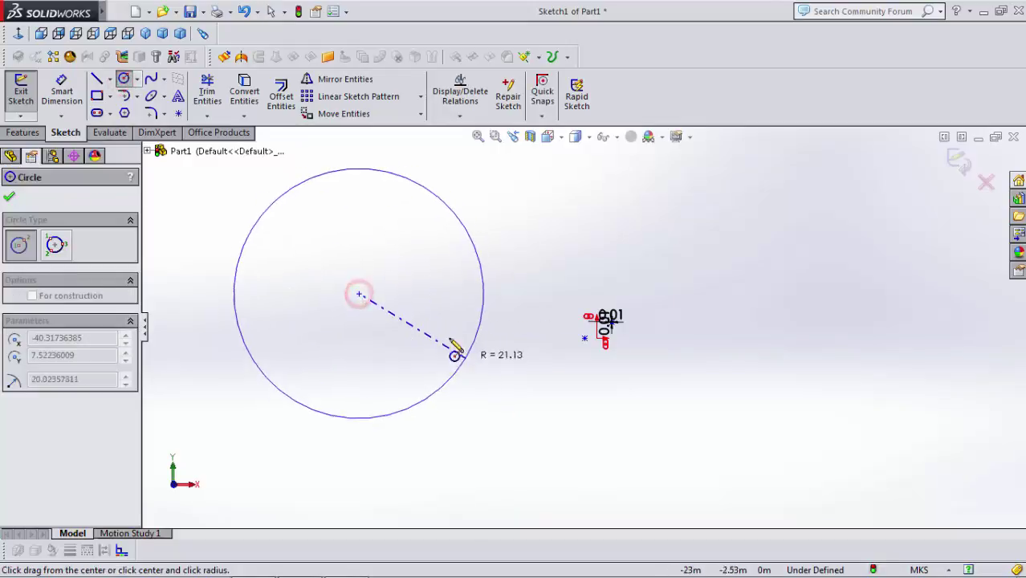
pyautogui.click(410, 296)
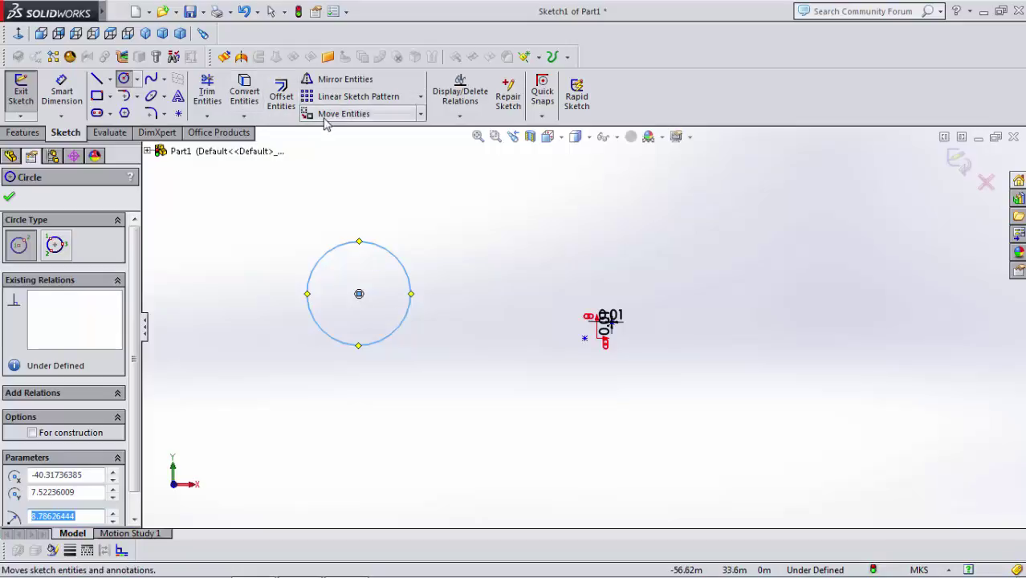
pyautogui.click(285, 100)
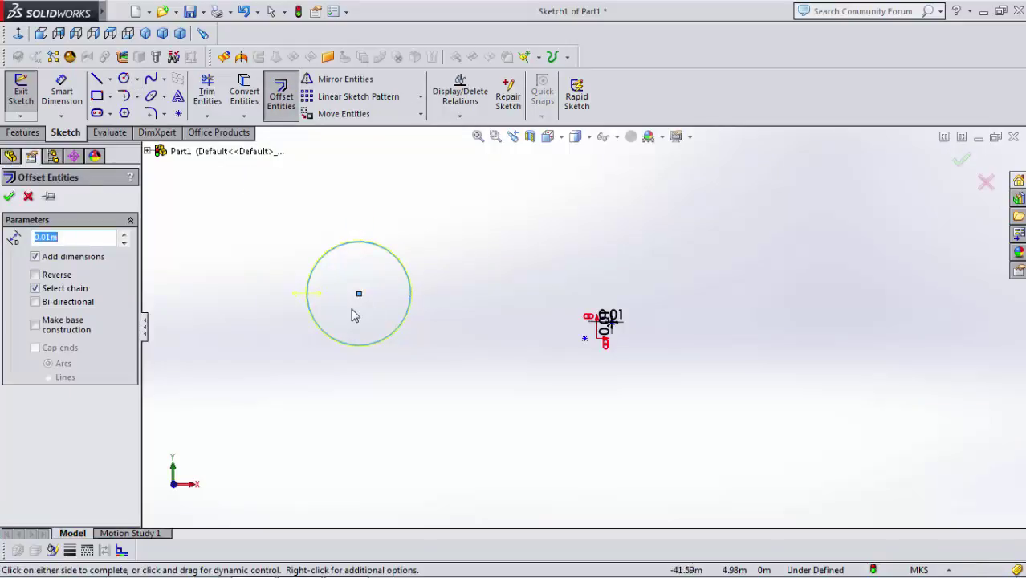
pyautogui.scroll(-5, 358, 306)
pyautogui.press('f')
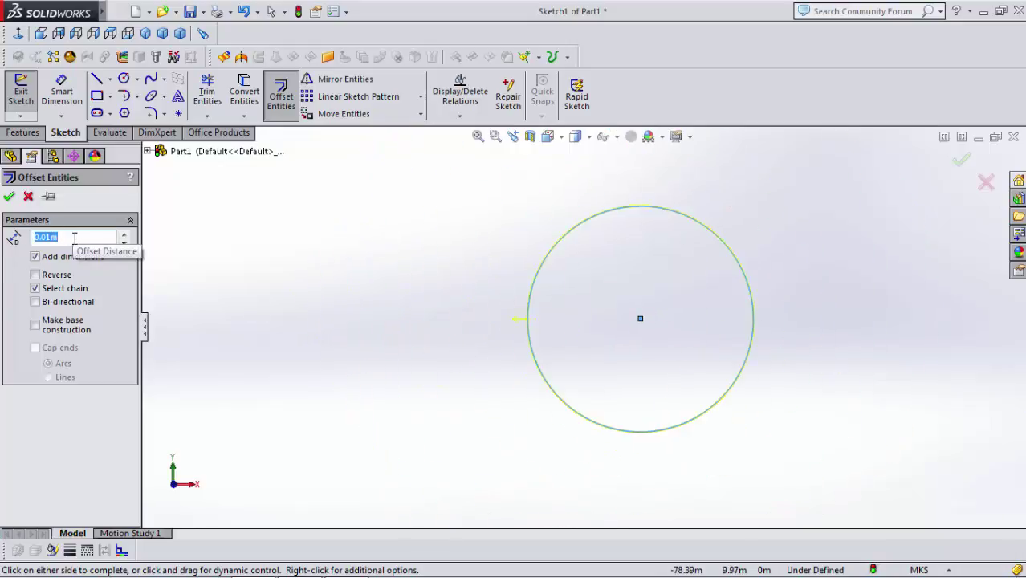
pyautogui.click(115, 239)
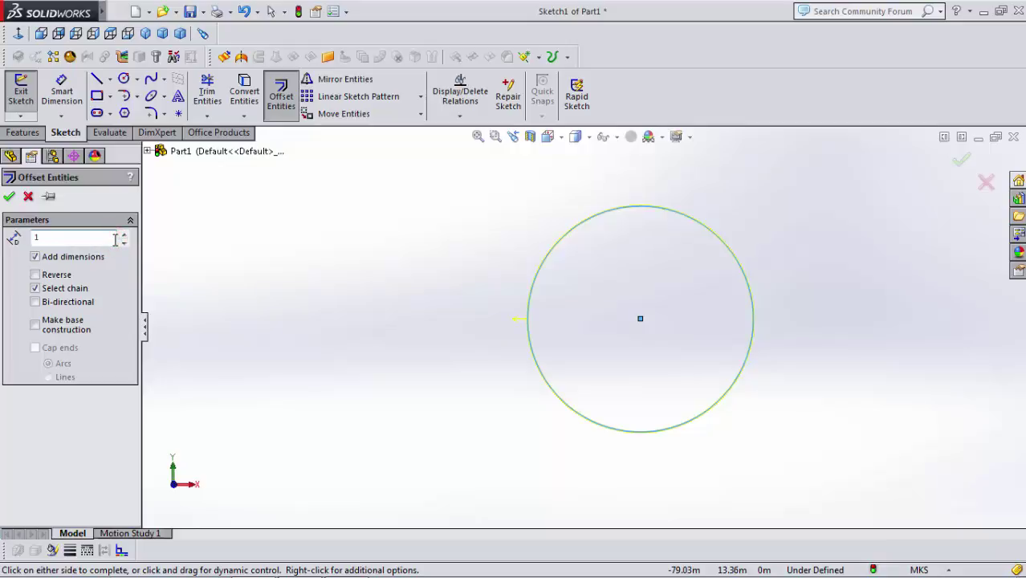
pyautogui.click(104, 429)
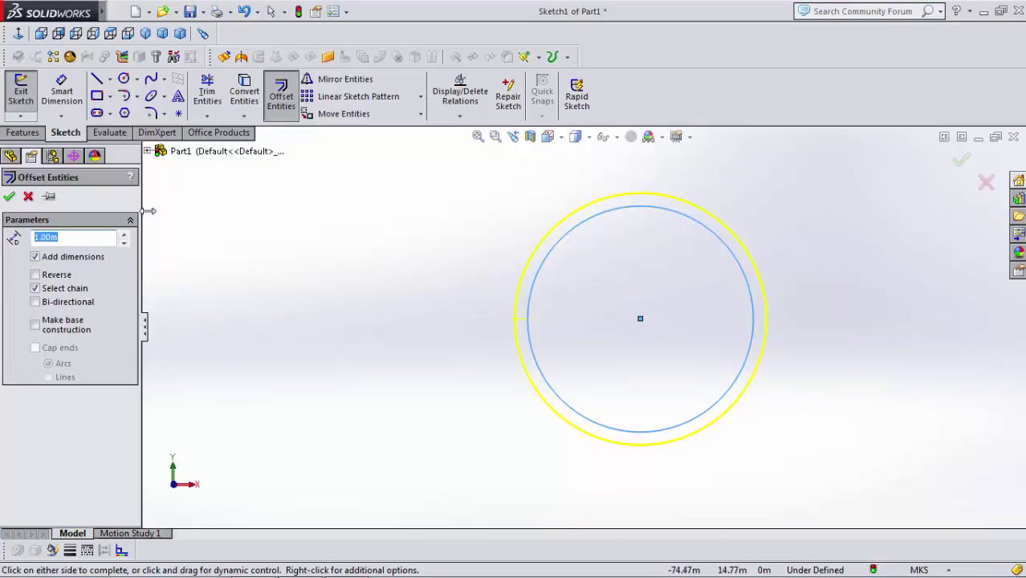
# Step: Reverse the offset to the inside of the circle and apply it
pyautogui.click(34, 275)
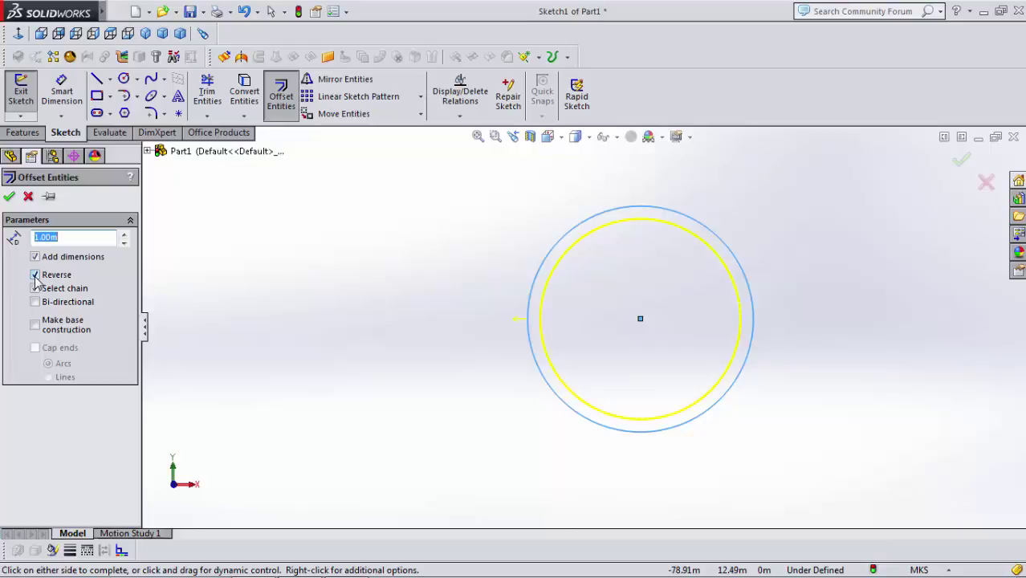
pyautogui.click(35, 275)
pyautogui.click(35, 276)
pyautogui.click(35, 276)
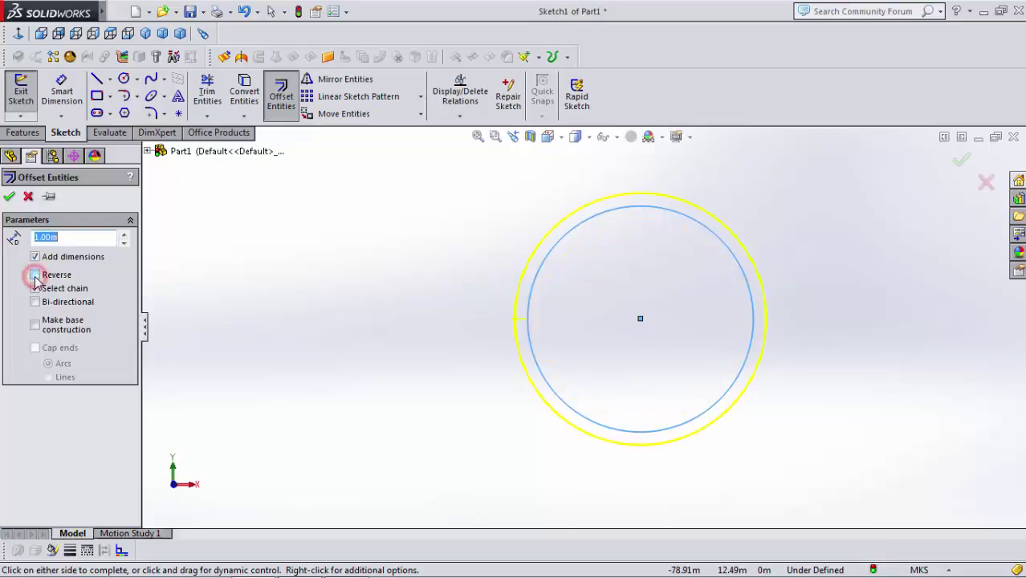
pyautogui.click(34, 275)
pyautogui.click(34, 275)
pyautogui.click(34, 276)
pyautogui.click(35, 275)
pyautogui.click(35, 275)
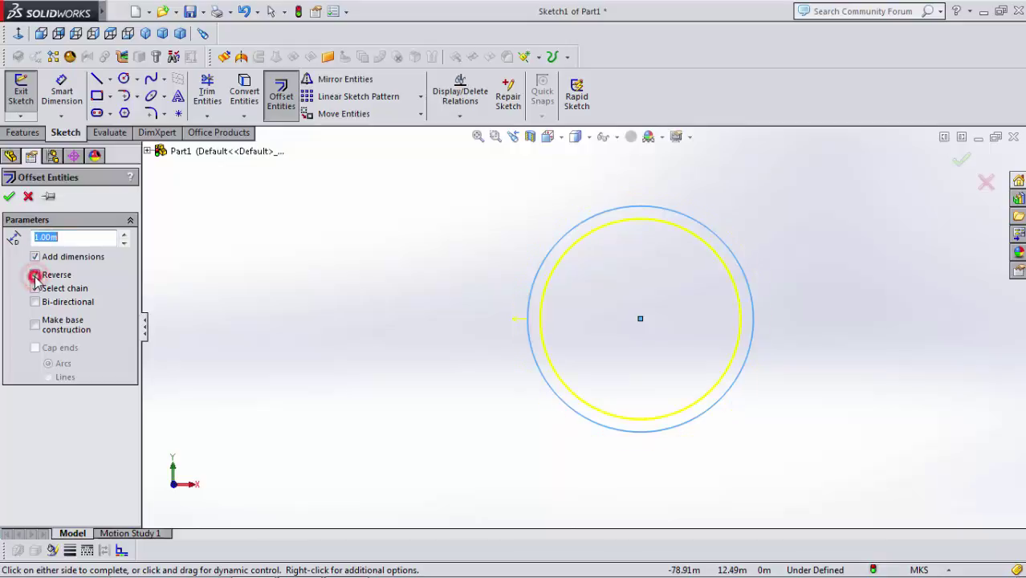
pyautogui.click(11, 200)
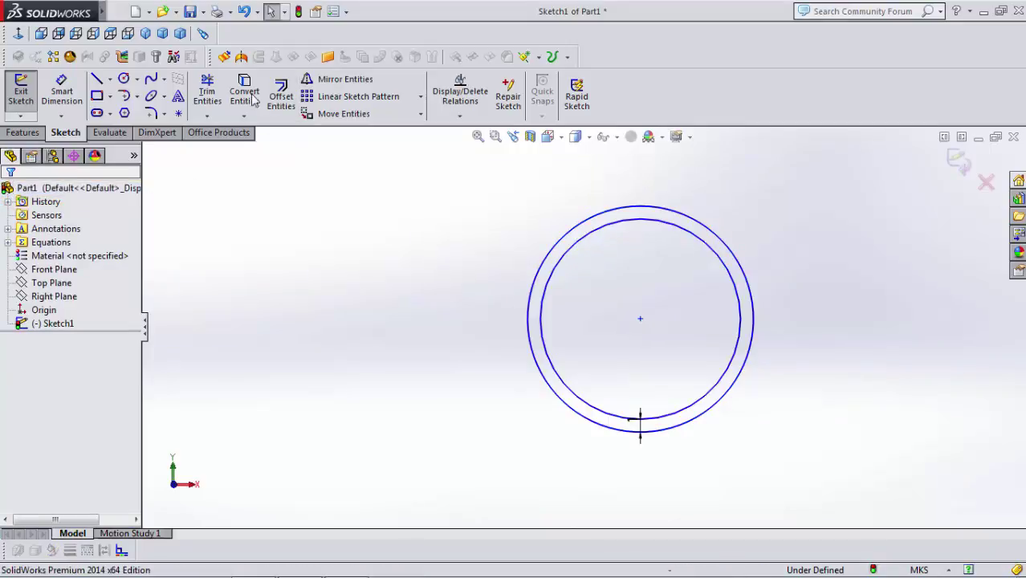
# Step: Draw a corner rectangle to the left of the two concentric circles
pyautogui.click(110, 96)
pyautogui.click(120, 109)
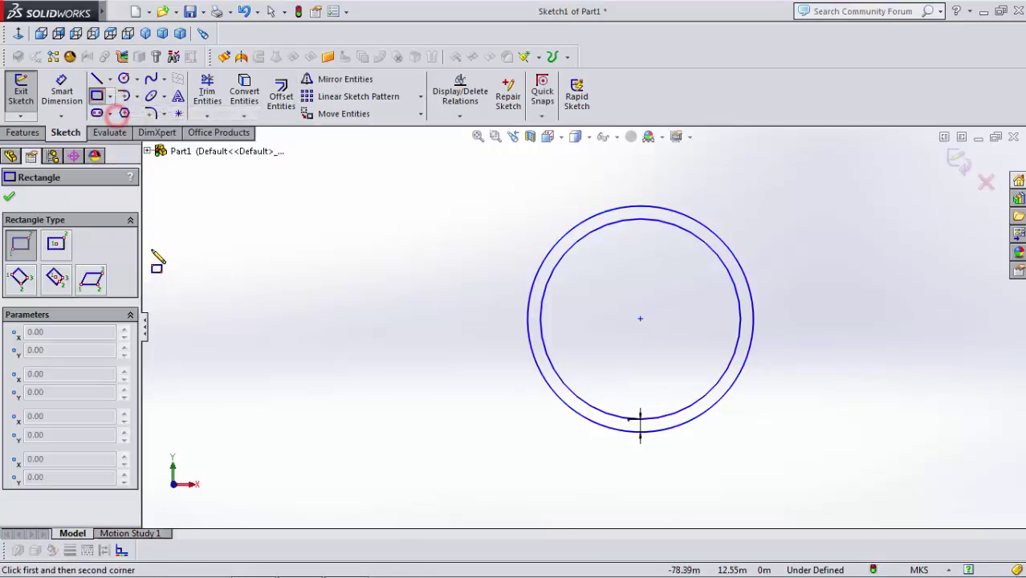
pyautogui.click(215, 268)
pyautogui.click(421, 414)
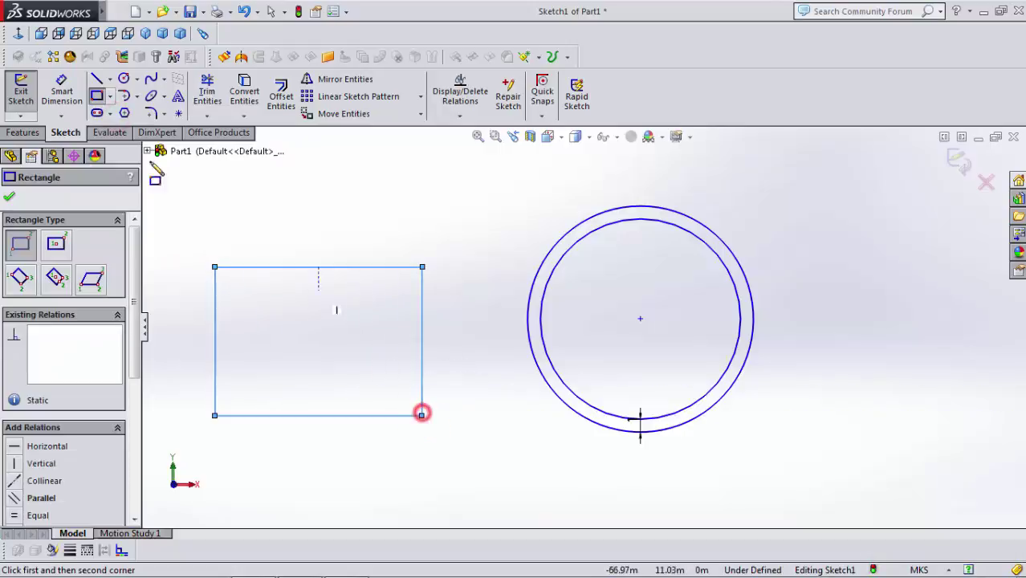
# Step: Offset the rectangle's four sides inward by 1 m, with dimensions added
pyautogui.click(9, 199)
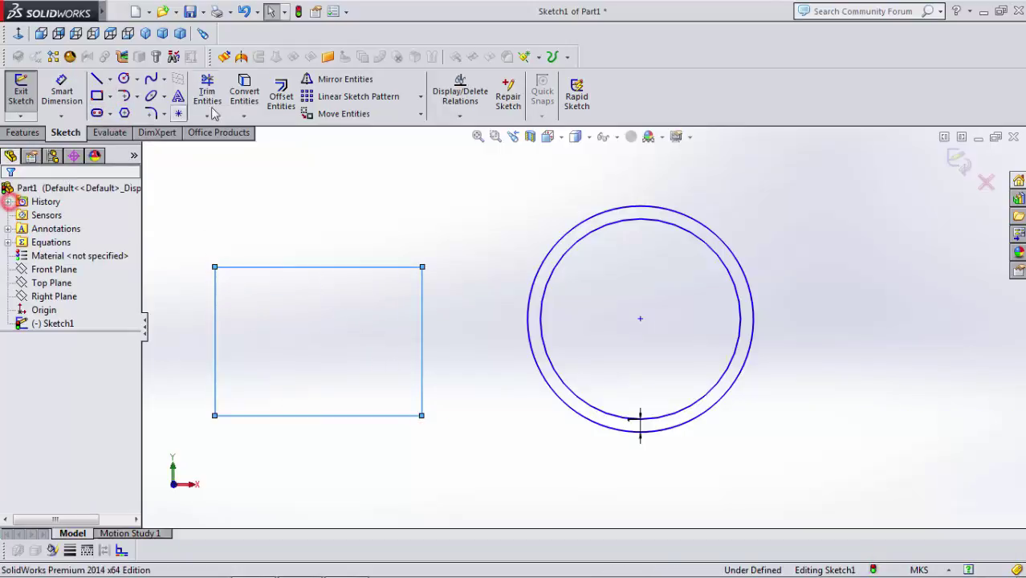
pyautogui.click(280, 95)
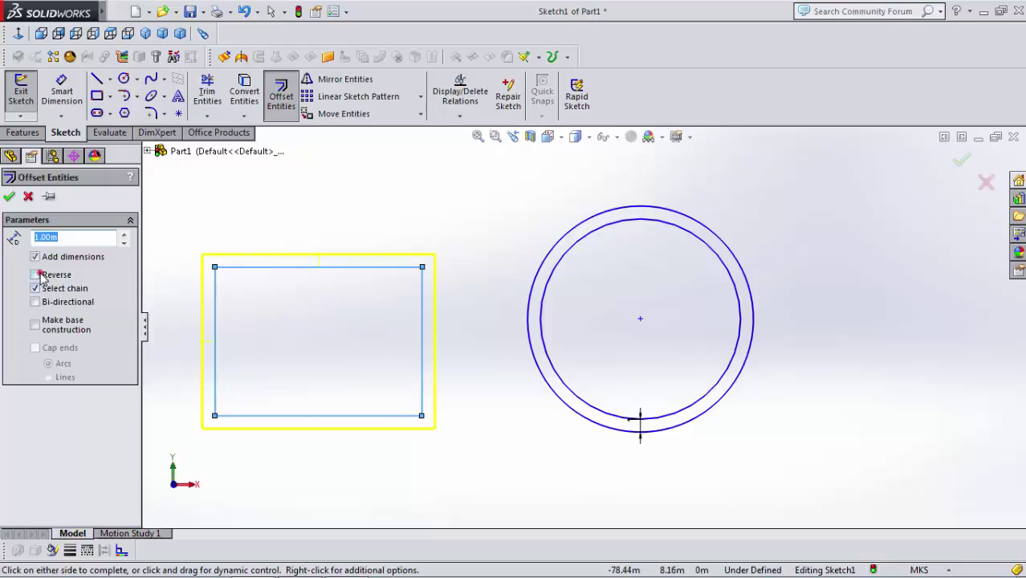
pyautogui.click(40, 274)
pyautogui.click(41, 275)
pyautogui.click(40, 274)
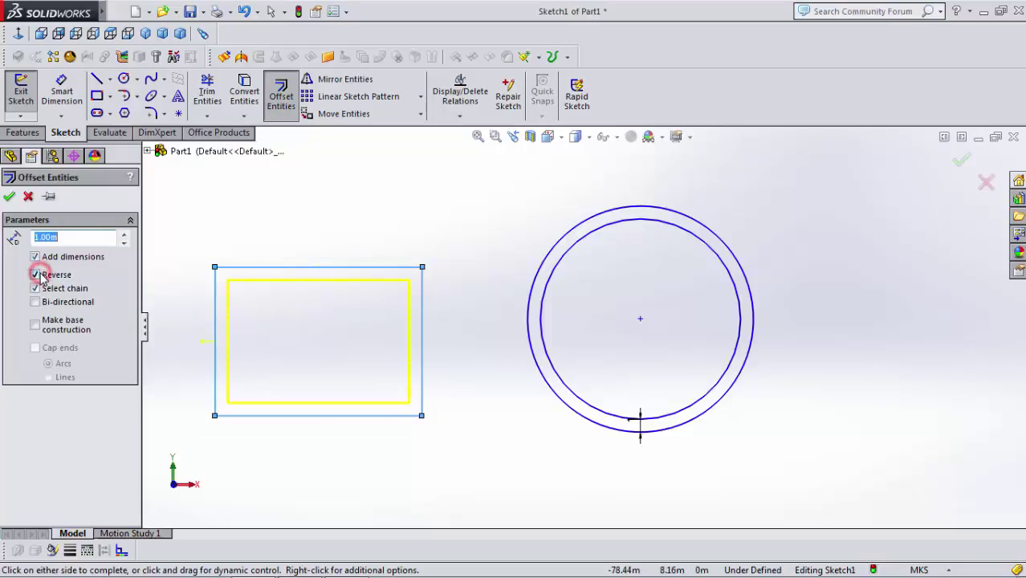
pyautogui.click(40, 274)
pyautogui.click(40, 274)
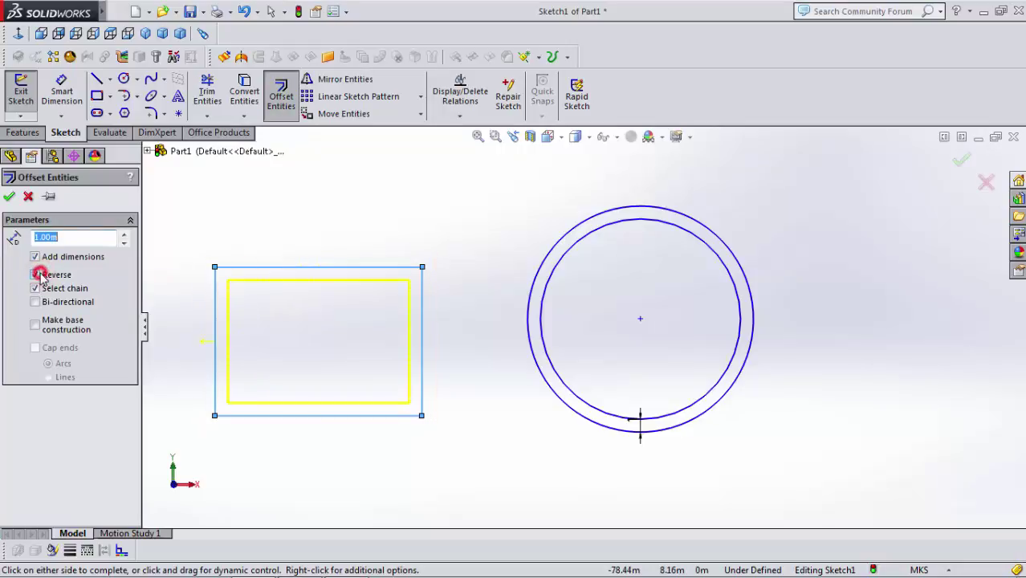
pyautogui.click(11, 196)
# Step: Draw an ellipse with radii of about 26.4 m and 23.9 m to the left of the offset rectangle
pyautogui.press('z')
pyautogui.press('z')
pyautogui.press('z')
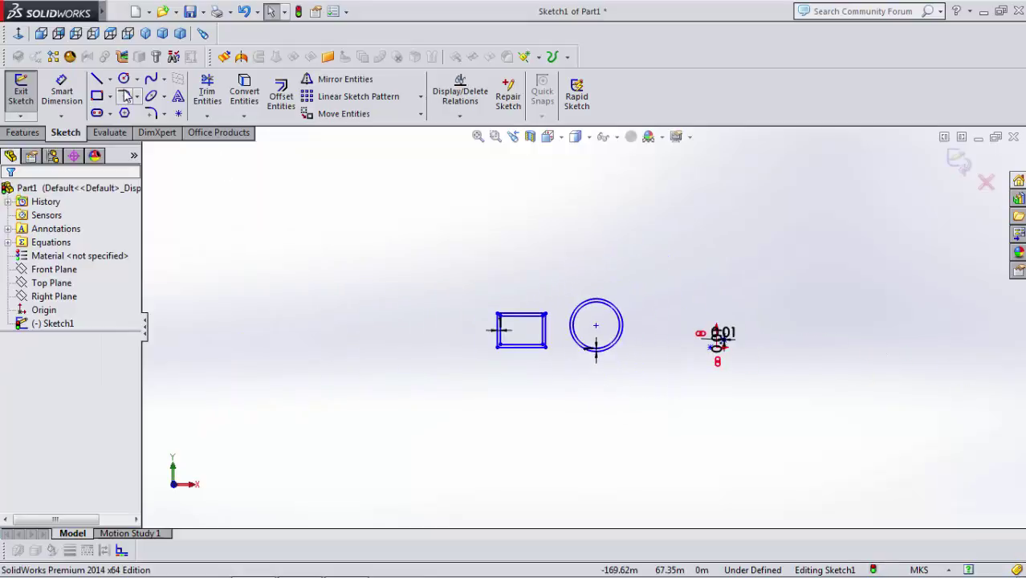
pyautogui.click(150, 96)
pyautogui.click(283, 309)
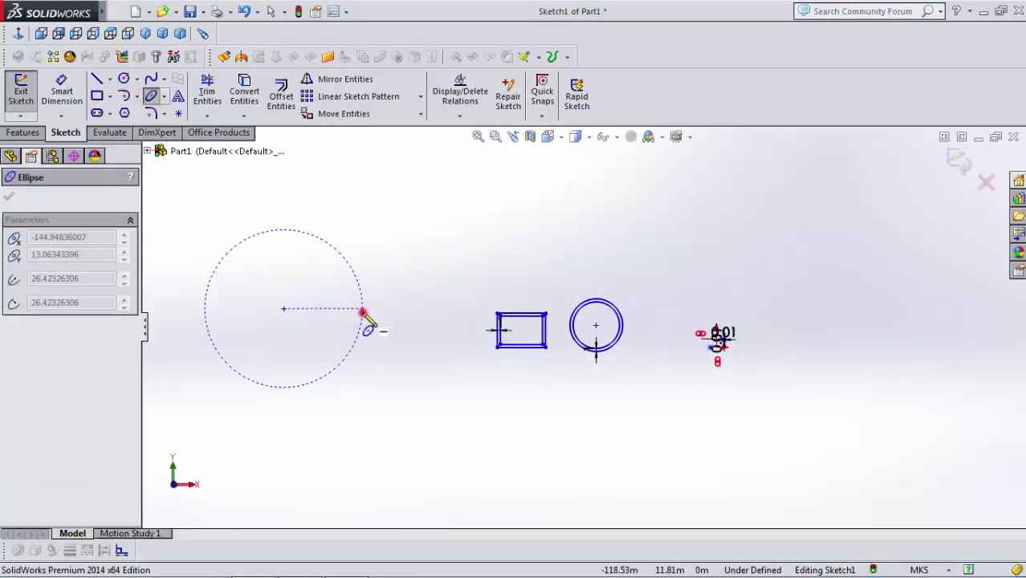
pyautogui.click(364, 312)
pyautogui.click(300, 236)
pyautogui.rightClick(303, 235)
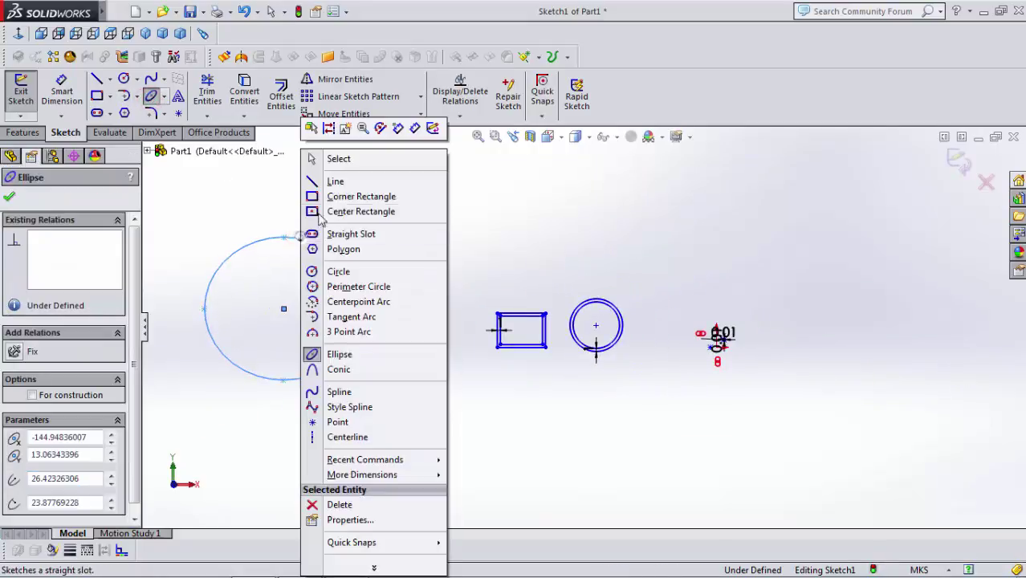
pyautogui.click(338, 158)
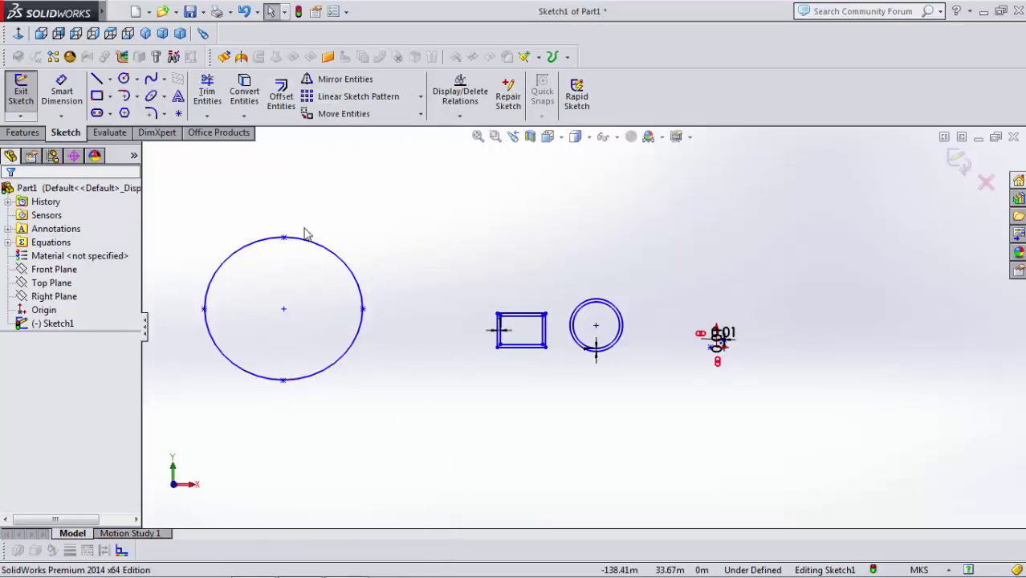
# Step: Offset the ellipse inward by 1 m, with dimensions added
pyautogui.click(281, 95)
pyautogui.click(320, 247)
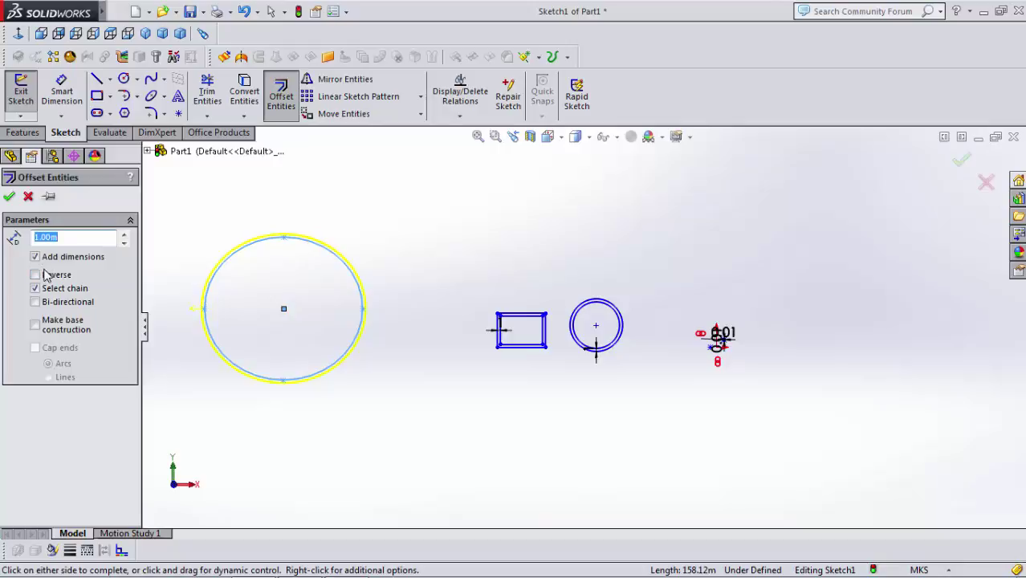
pyautogui.click(42, 270)
pyautogui.scroll(-4, 162, 278)
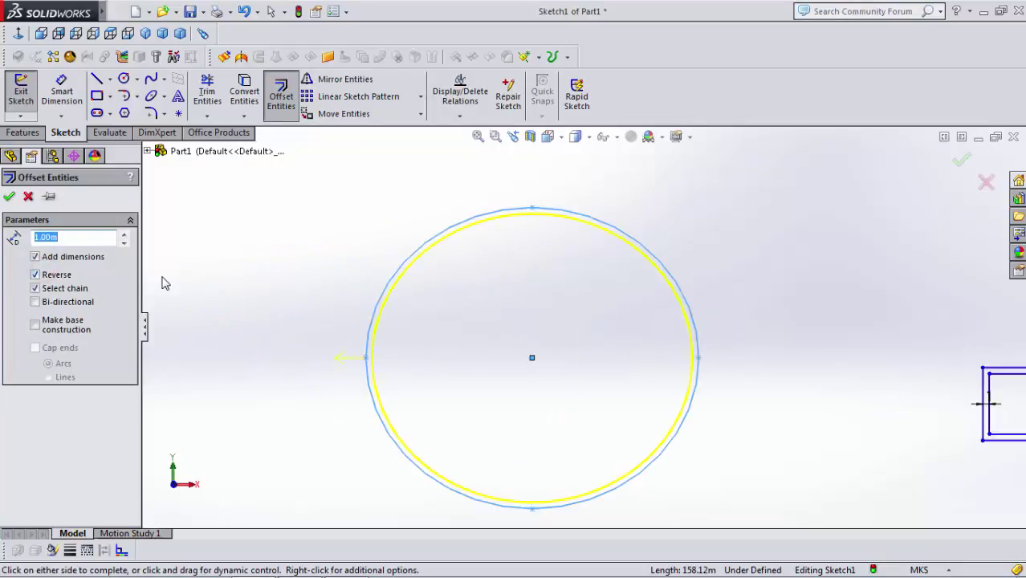
pyautogui.click(48, 274)
pyautogui.click(48, 275)
pyautogui.click(9, 196)
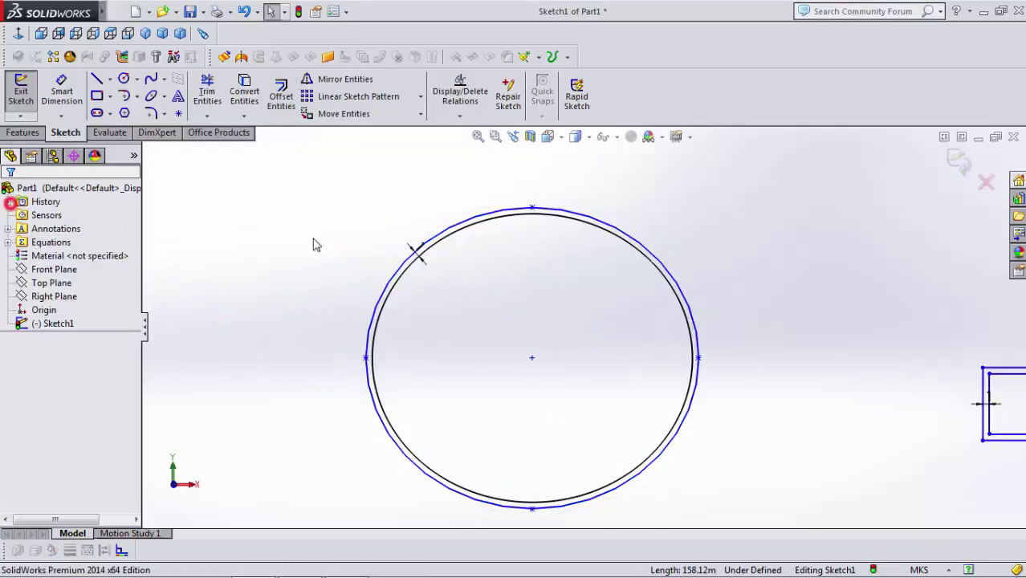
# Step: Delete all the sketch entities, including the ellipse, rectangle, circle and the leftovers near the origin
pyautogui.scroll(8, 424, 234)
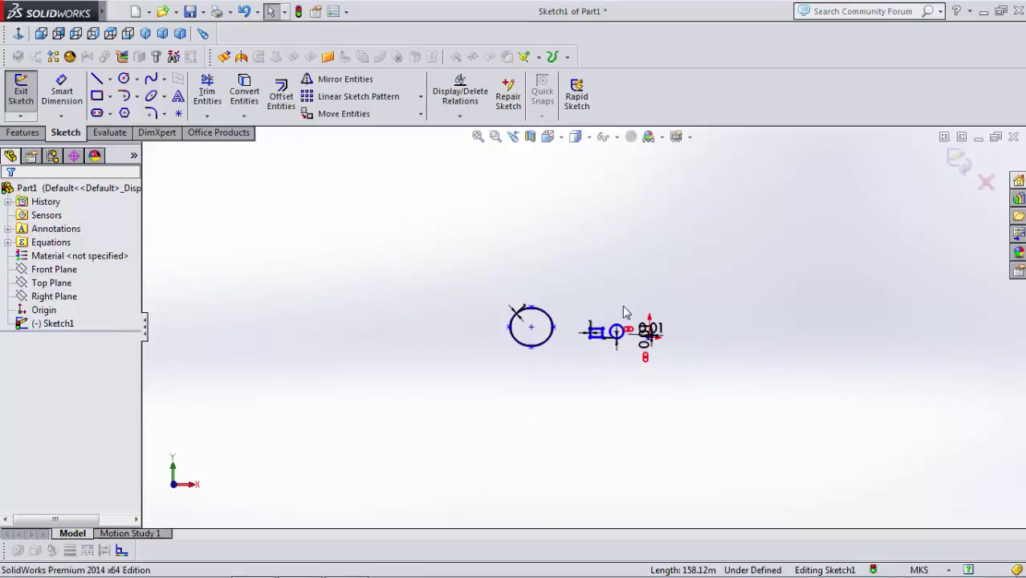
pyautogui.scroll(-4, 610, 305)
pyautogui.scroll(4, 546, 215)
pyautogui.scroll(-3, 476, 193)
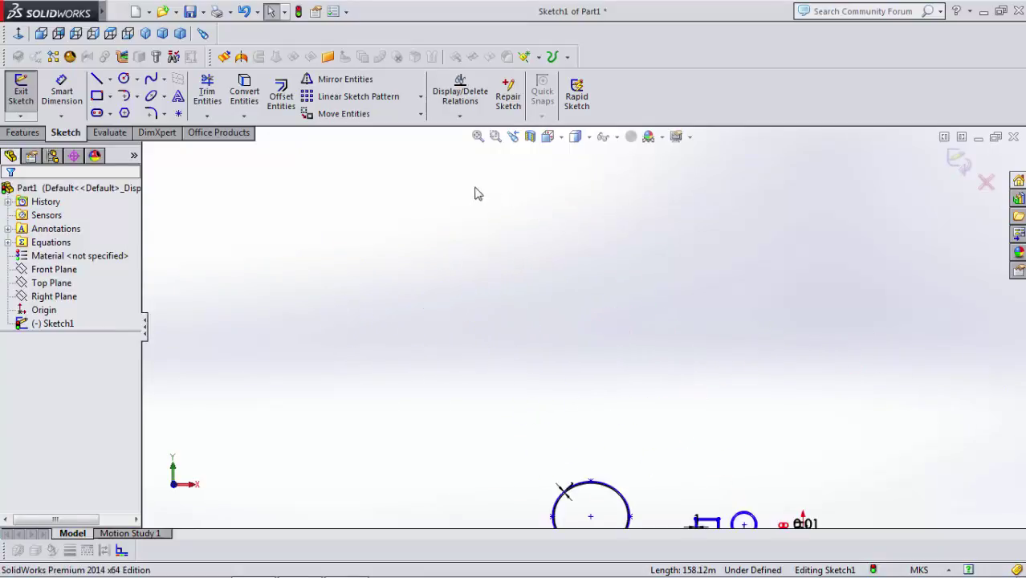
pyautogui.scroll(4, 545, 252)
pyautogui.scroll(1, 653, 355)
pyautogui.scroll(-4, 677, 387)
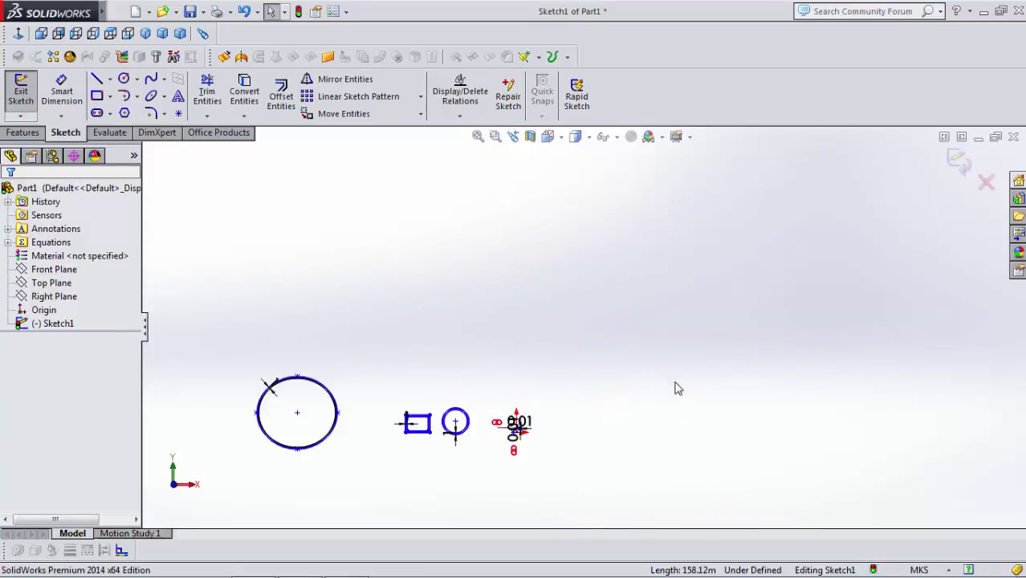
pyautogui.scroll(3, 554, 404)
pyautogui.moveTo(348, 278)
pyautogui.mouseDown()
pyautogui.moveTo(493, 402)
pyautogui.moveTo(627, 481)
pyautogui.mouseUp()
pyautogui.press('Delete')
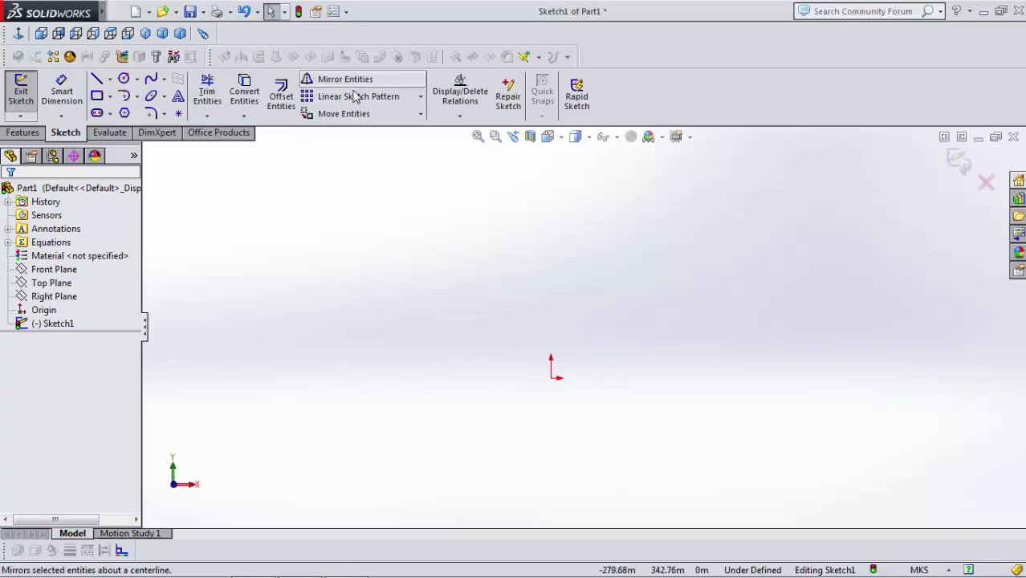
pyautogui.click(110, 79)
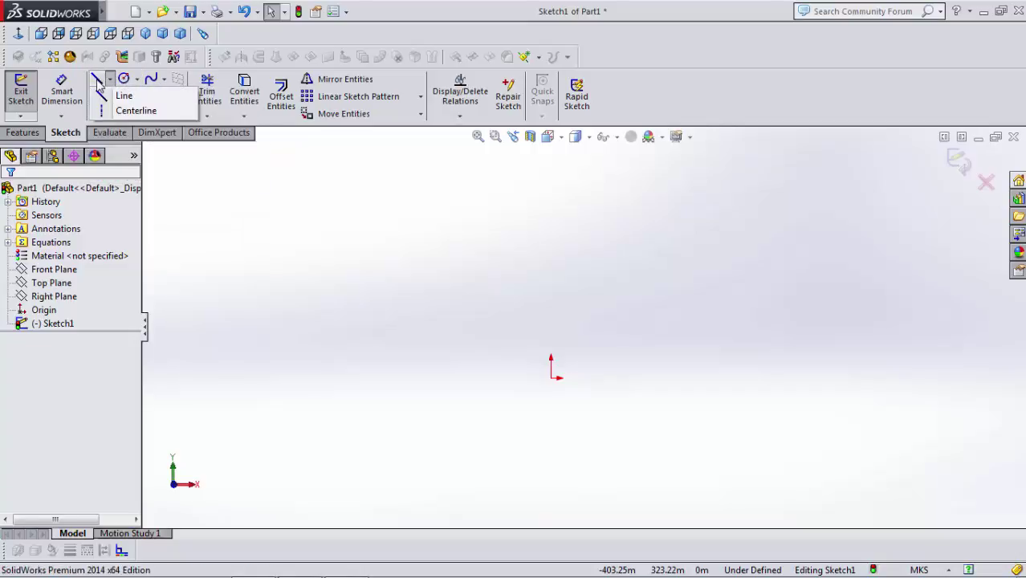
pyautogui.click(98, 81)
pyautogui.click(516, 245)
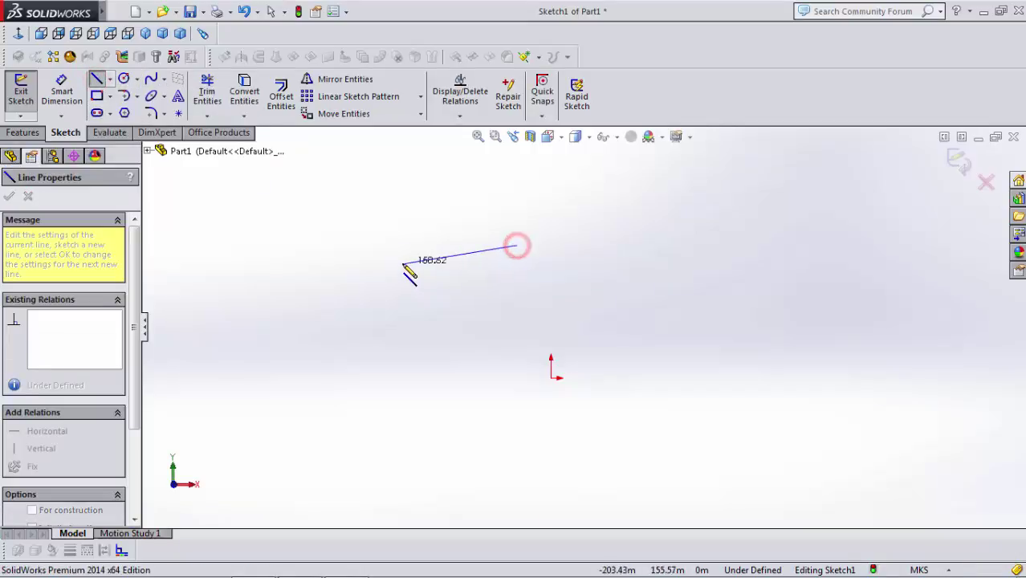
pyautogui.click(402, 263)
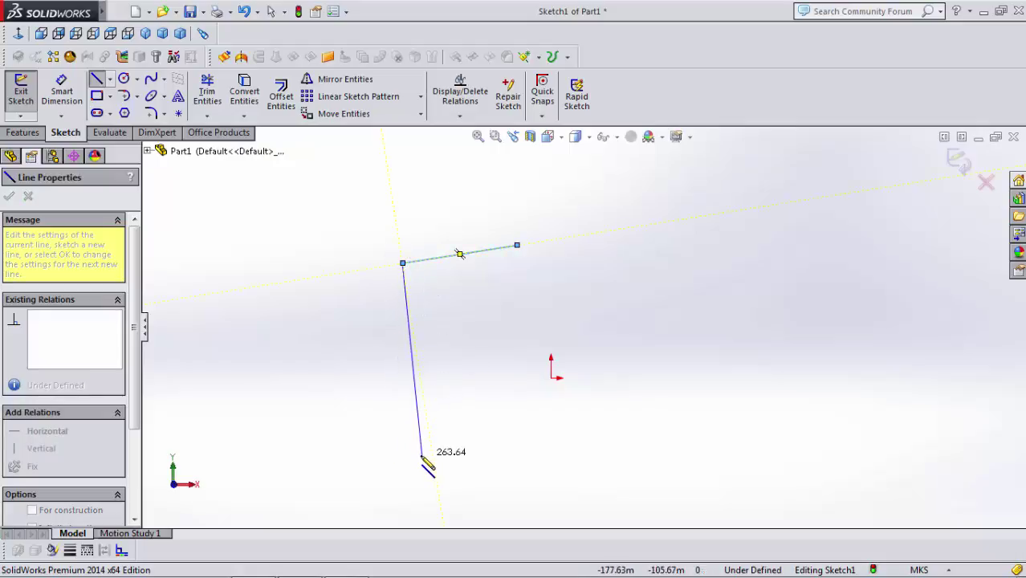
pyautogui.hotkey('ctrl', 'z')
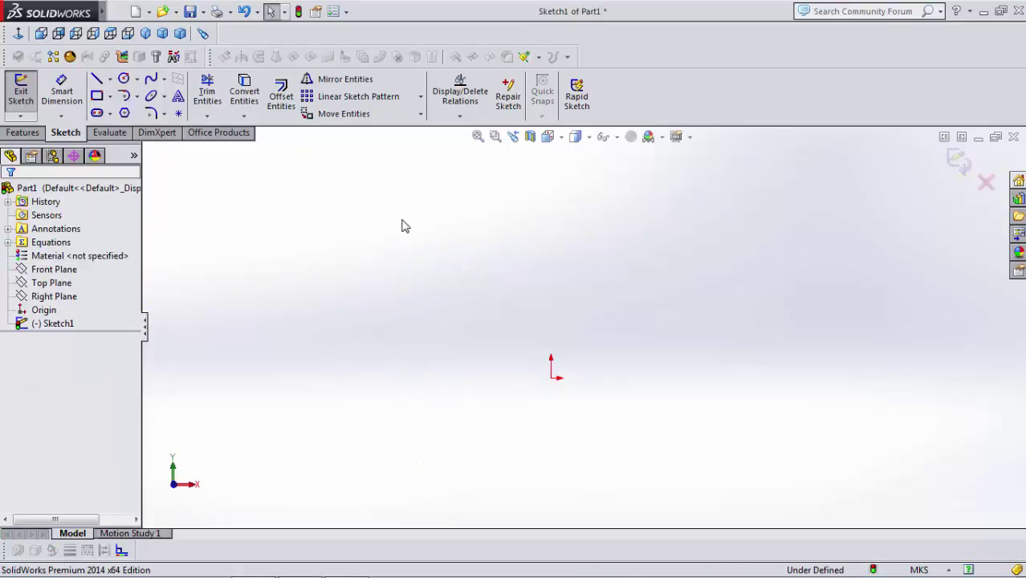
pyautogui.click(110, 97)
pyautogui.click(138, 111)
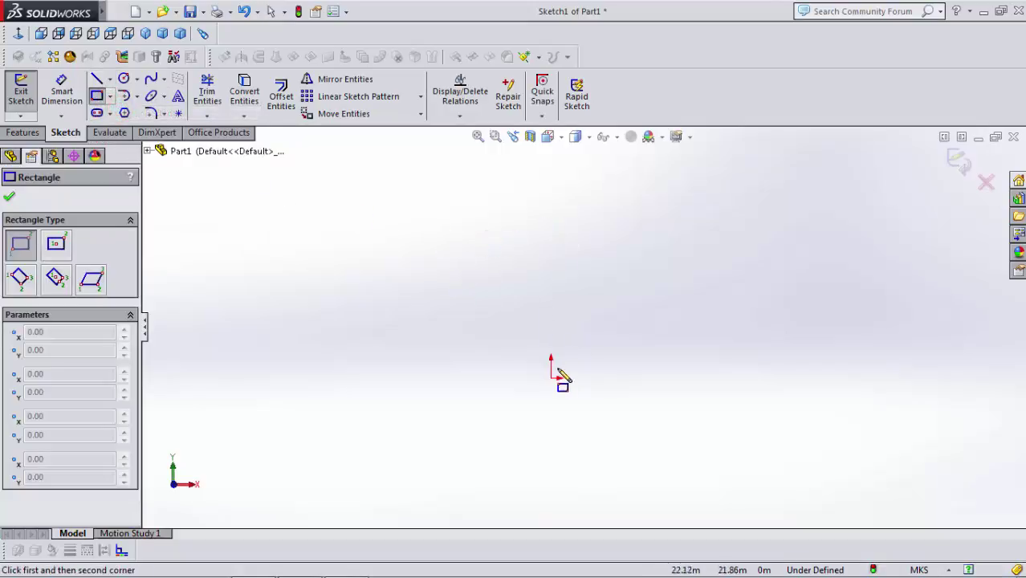
# Step: Draw a vertical centerline upward from the origin
pyautogui.click(110, 80)
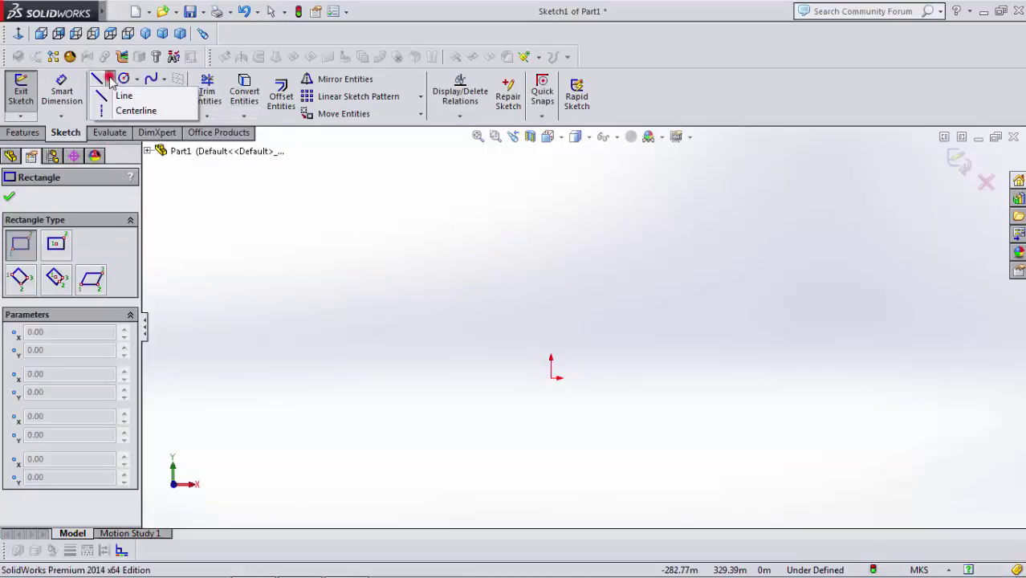
pyautogui.click(137, 111)
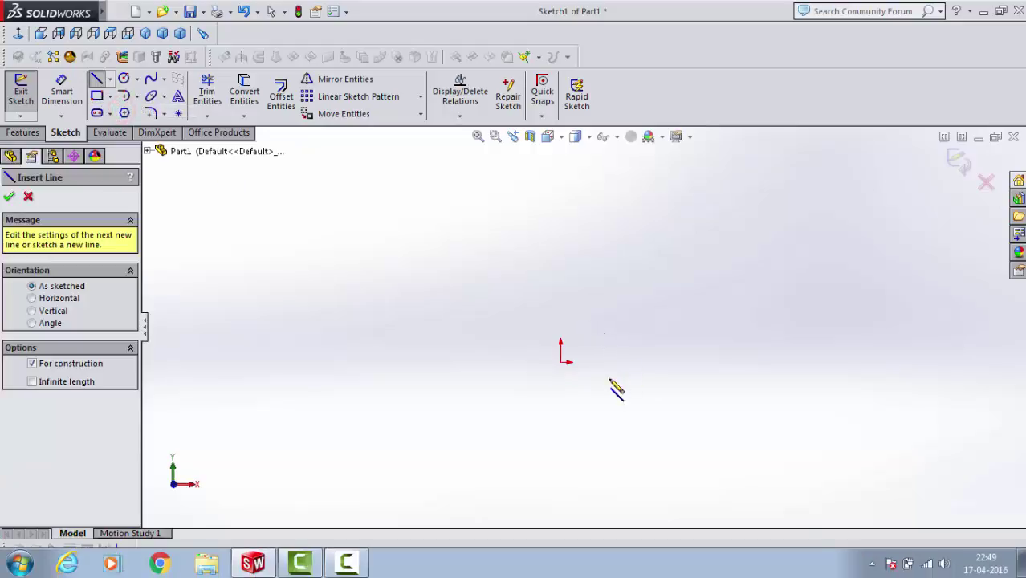
pyautogui.click(560, 361)
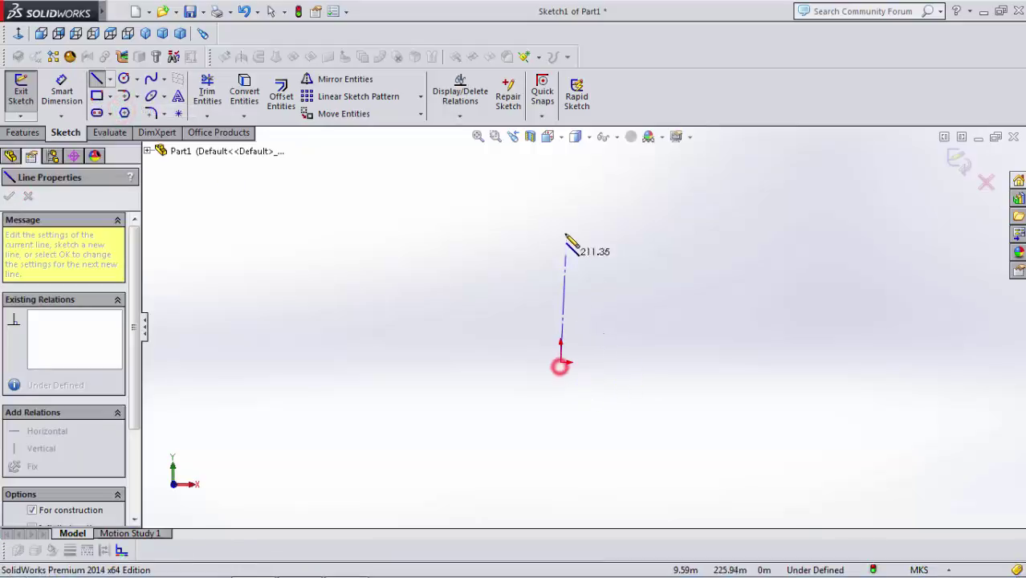
pyautogui.click(557, 159)
pyautogui.rightClick(557, 157)
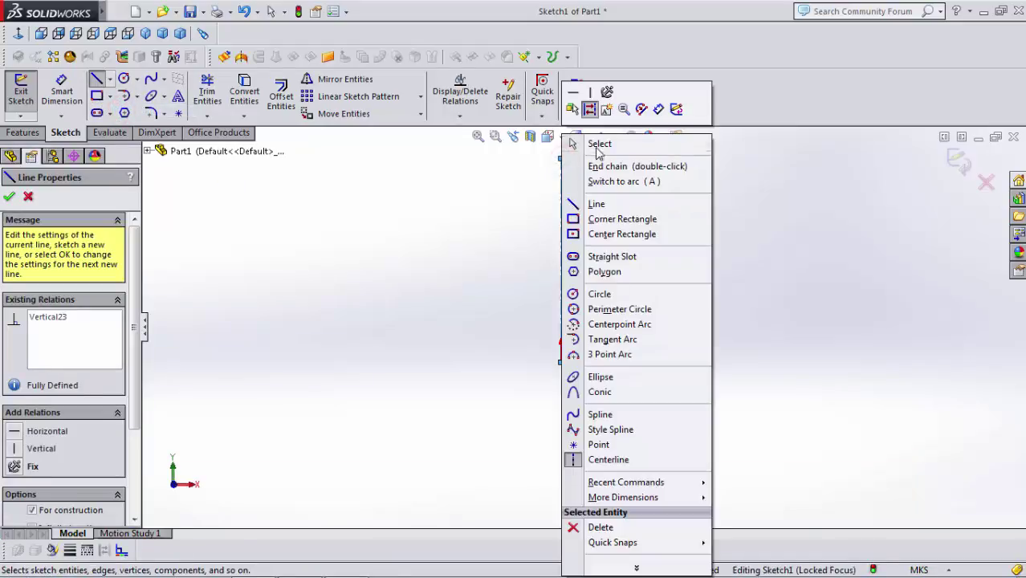
pyautogui.click(597, 147)
# Step: Draw a slanted line about 422 m long from near the centerline's upper end down to the left, and a horizontal line back to the centerline
pyautogui.click(100, 77)
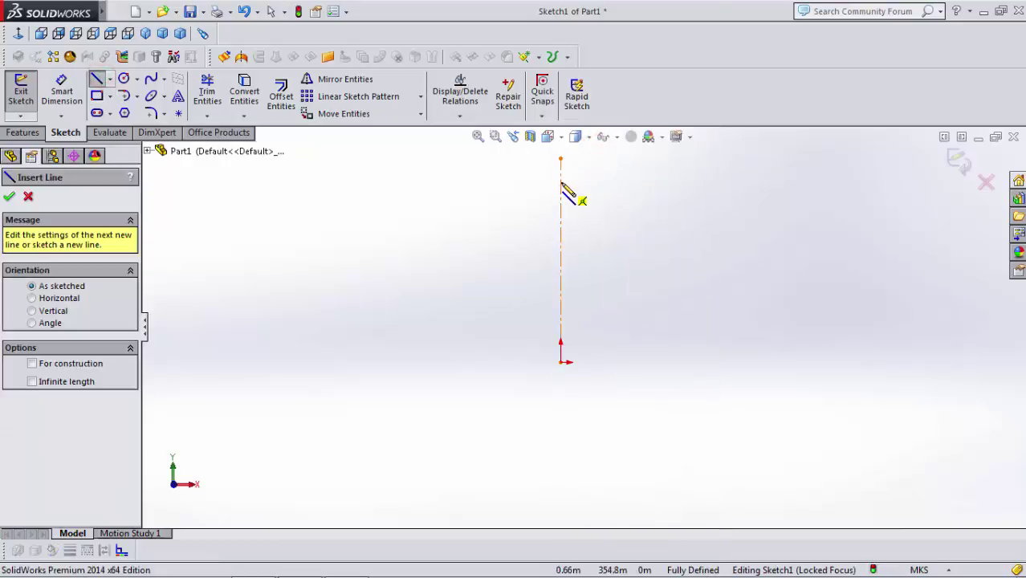
pyautogui.click(560, 179)
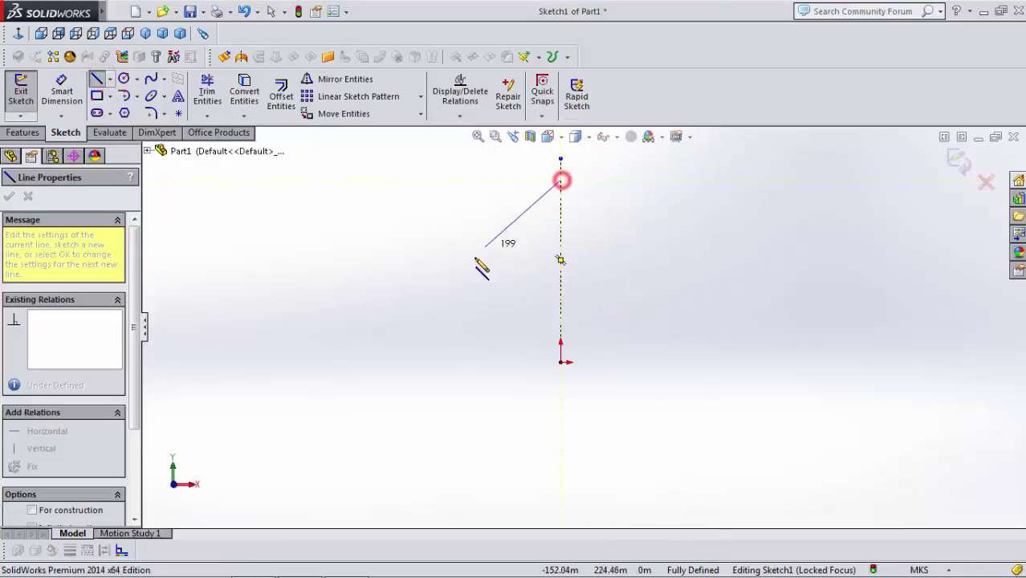
pyautogui.click(431, 350)
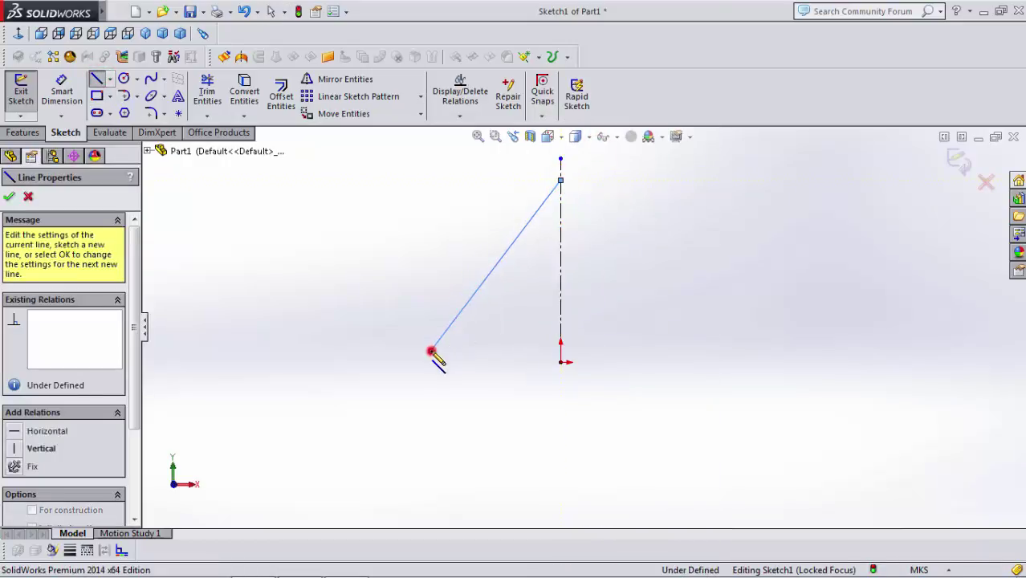
pyautogui.click(560, 351)
pyautogui.rightClick(561, 351)
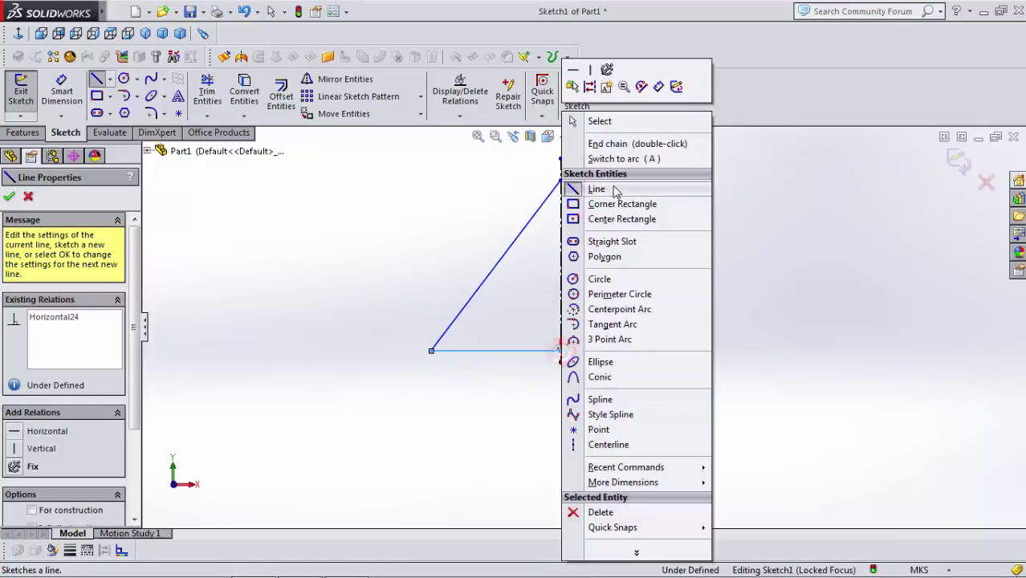
pyautogui.click(610, 143)
pyautogui.press('Escape')
# Step: Mirror the slanted line and the horizontal line about the vertical centerline, keeping the originals, to form a full triangle
pyautogui.scroll(3, 634, 280)
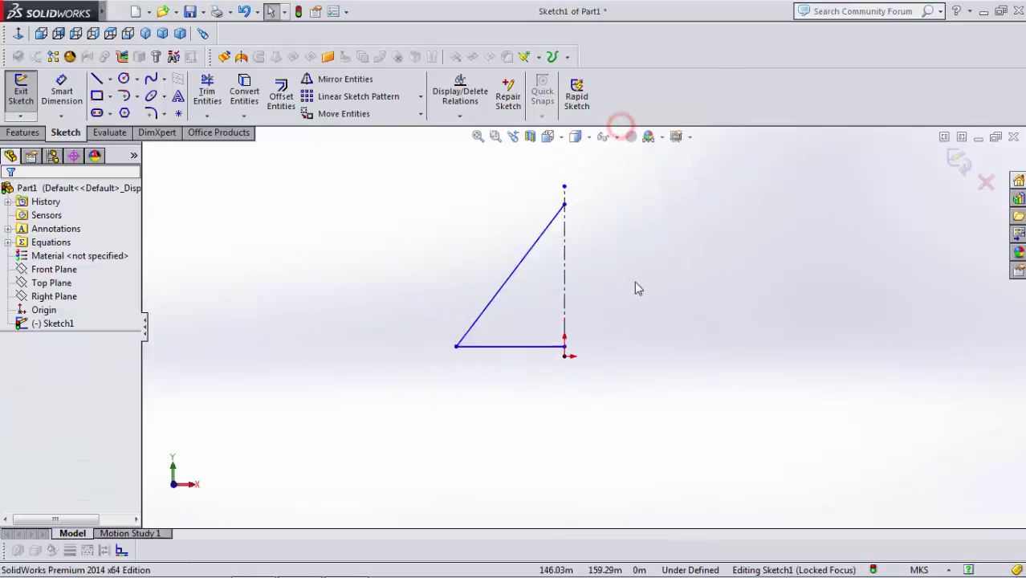
pyautogui.scroll(-2, 615, 298)
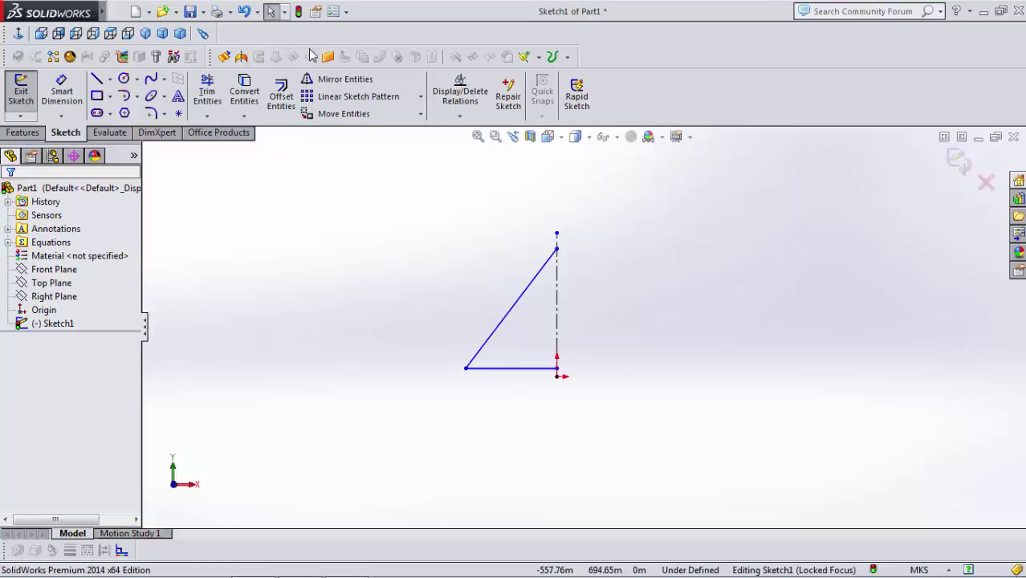
pyautogui.click(331, 82)
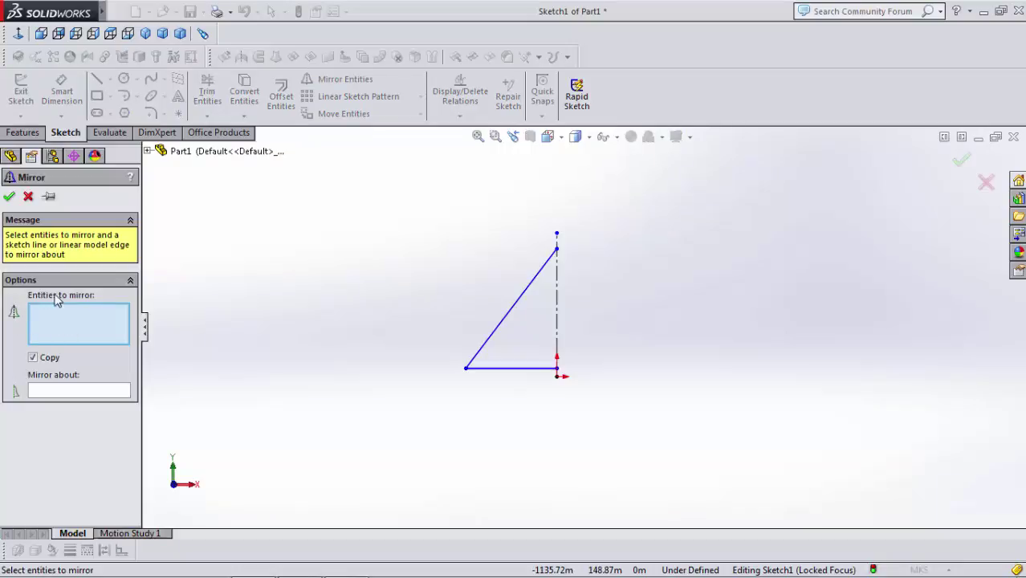
pyautogui.click(520, 301)
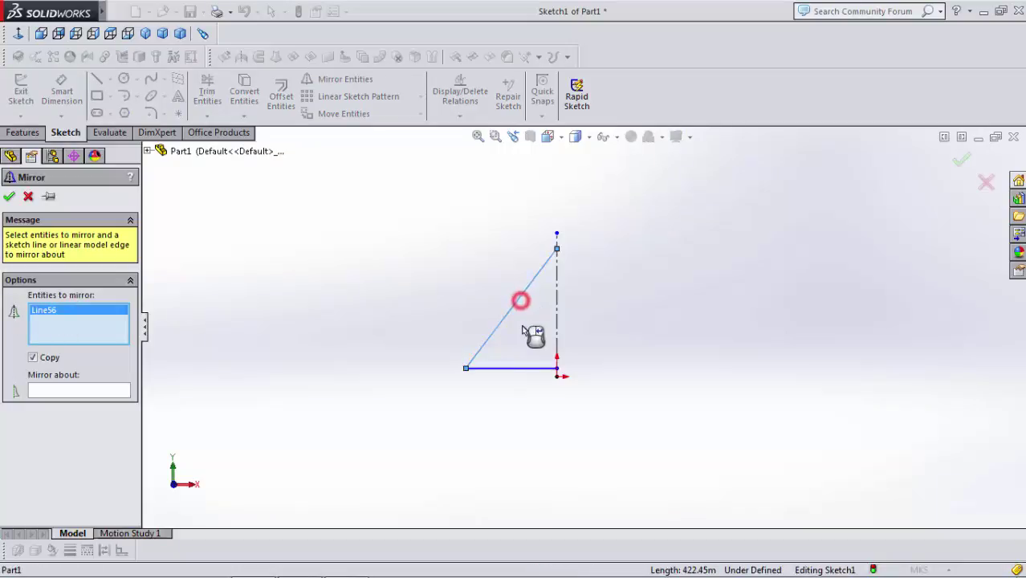
pyautogui.click(521, 368)
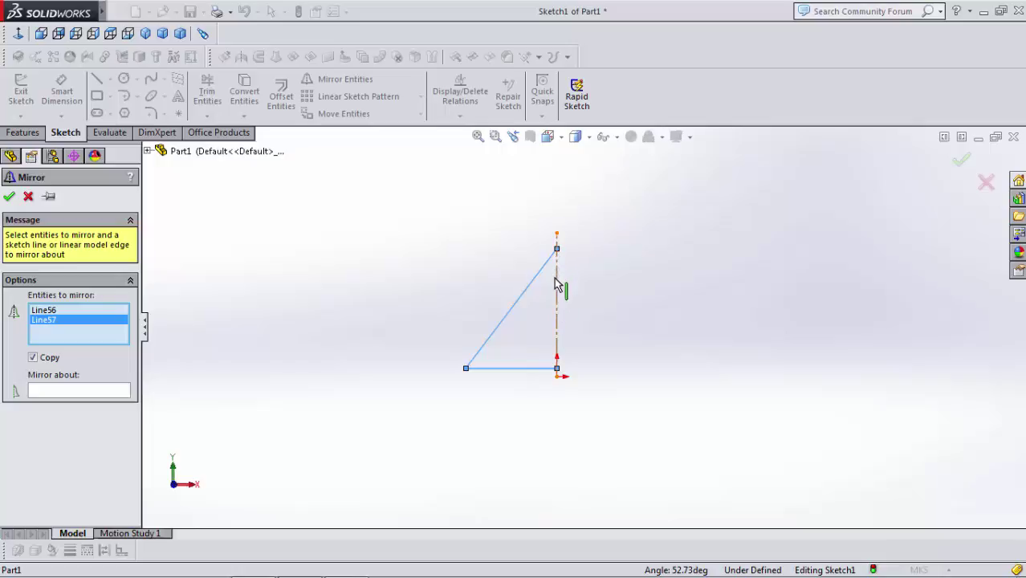
pyautogui.click(79, 391)
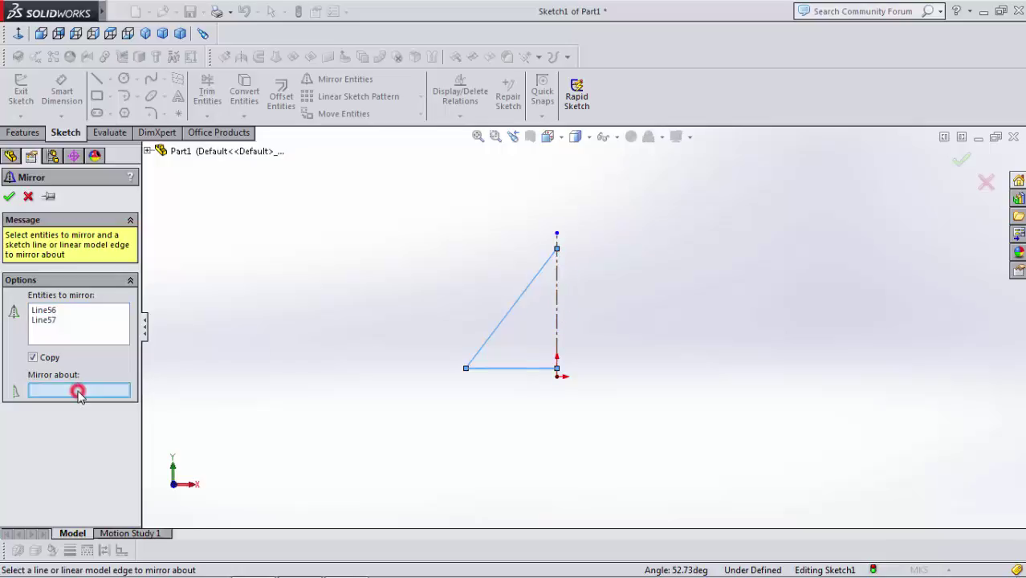
pyautogui.click(554, 289)
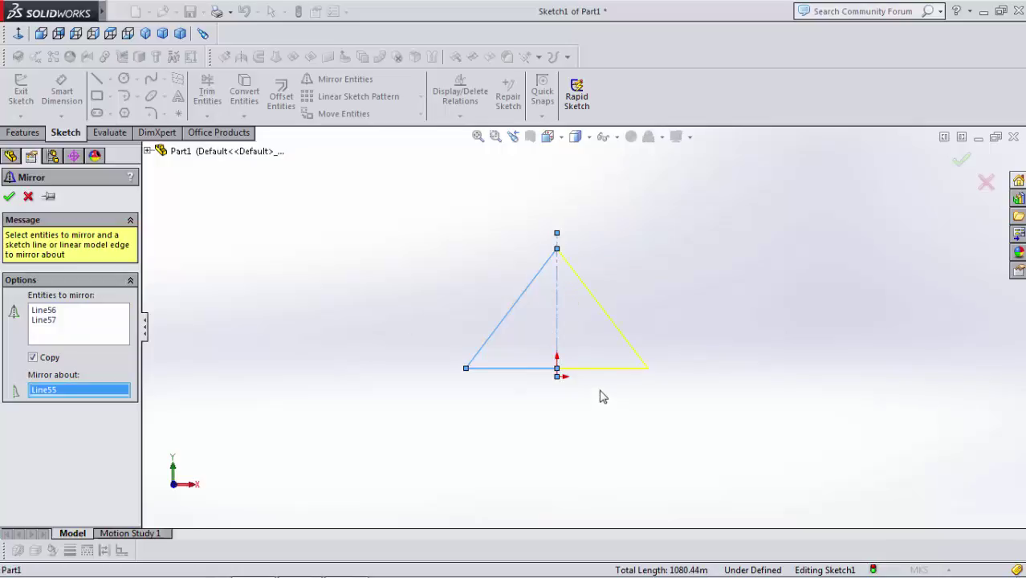
pyautogui.scroll(-1, 603, 397)
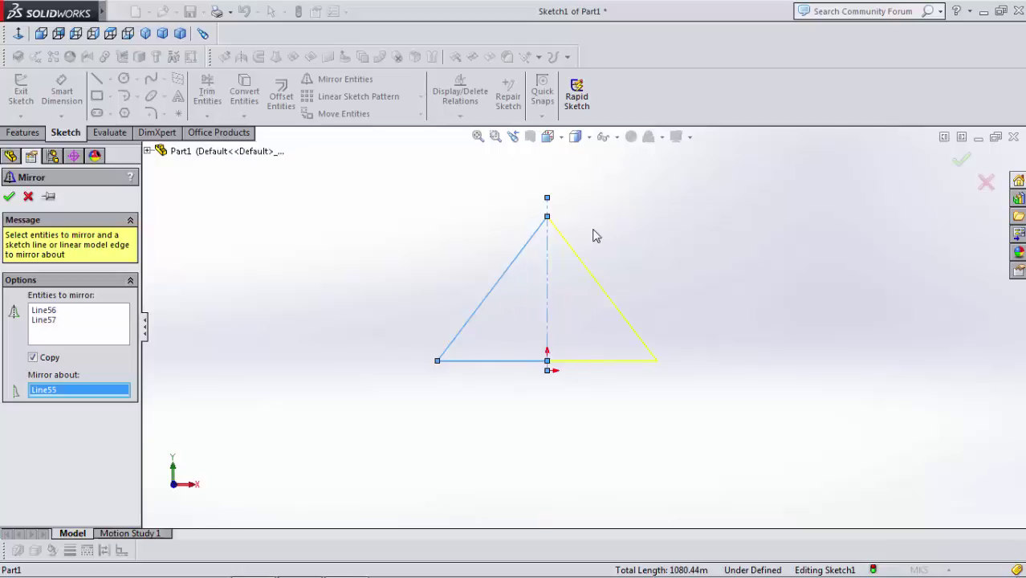
pyautogui.click(9, 197)
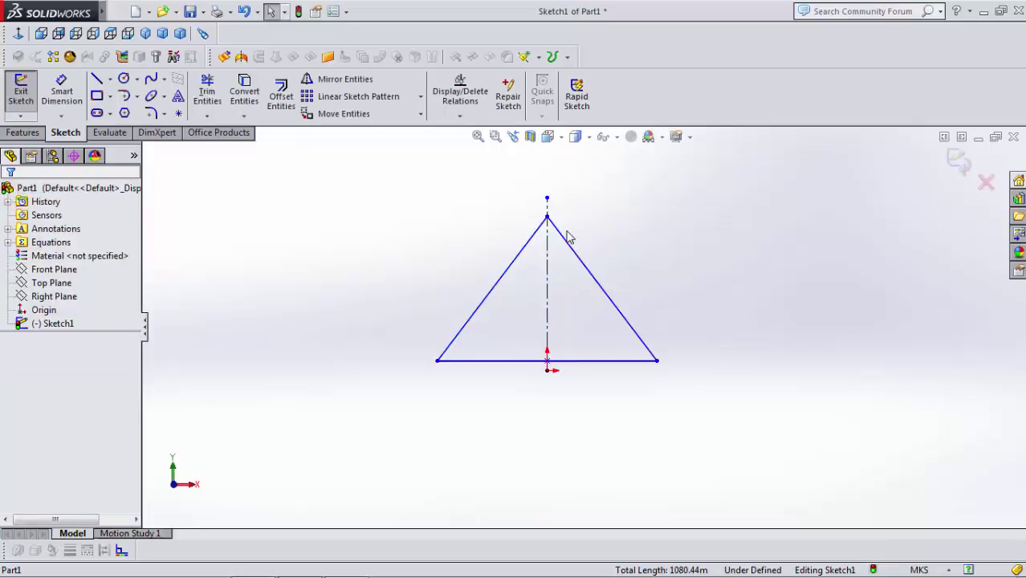
# Step: Remove the triangle and its centerline with Power trim
pyautogui.press('z')
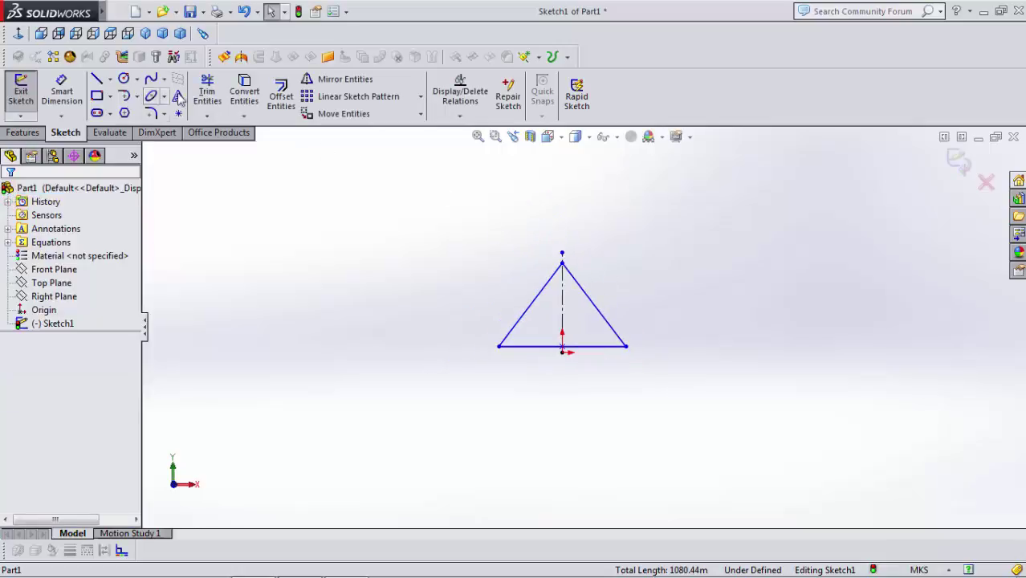
pyautogui.click(206, 95)
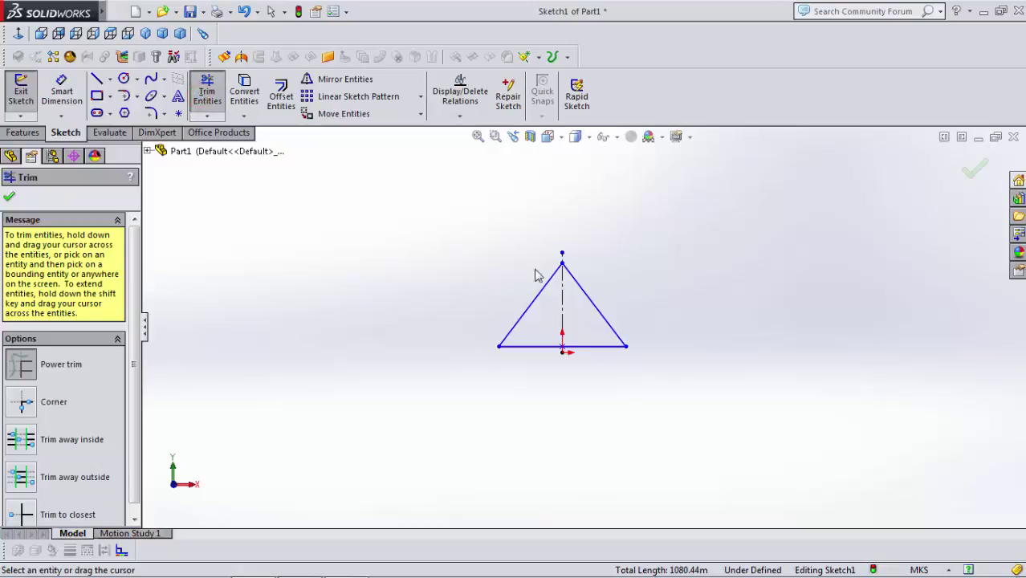
pyautogui.moveTo(579, 325)
pyautogui.mouseDown()
pyautogui.moveTo(552, 318)
pyautogui.moveTo(545, 355)
pyautogui.moveTo(582, 347)
pyautogui.moveTo(591, 258)
pyautogui.moveTo(563, 360)
pyautogui.mouseUp()
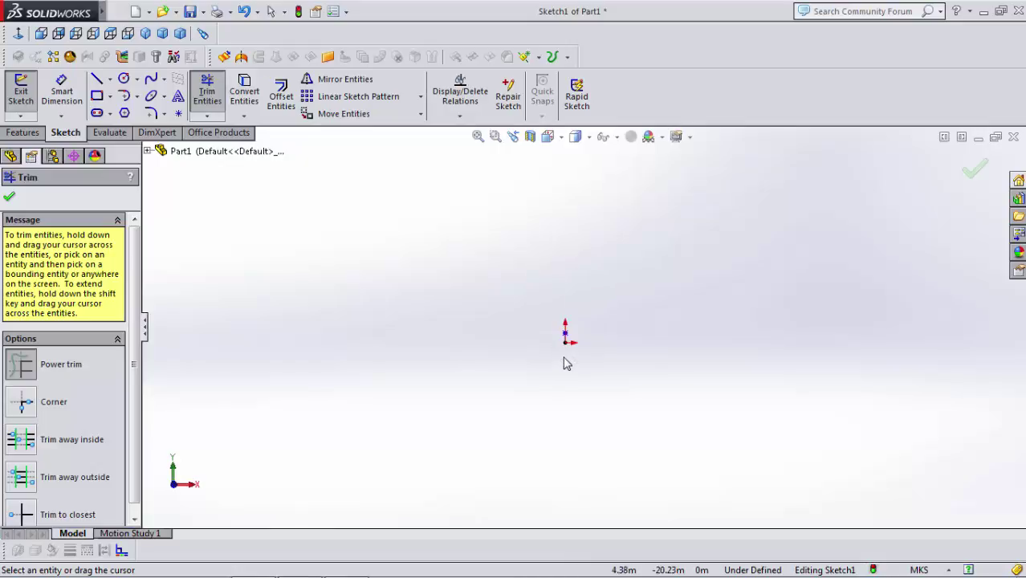
pyautogui.click(586, 286)
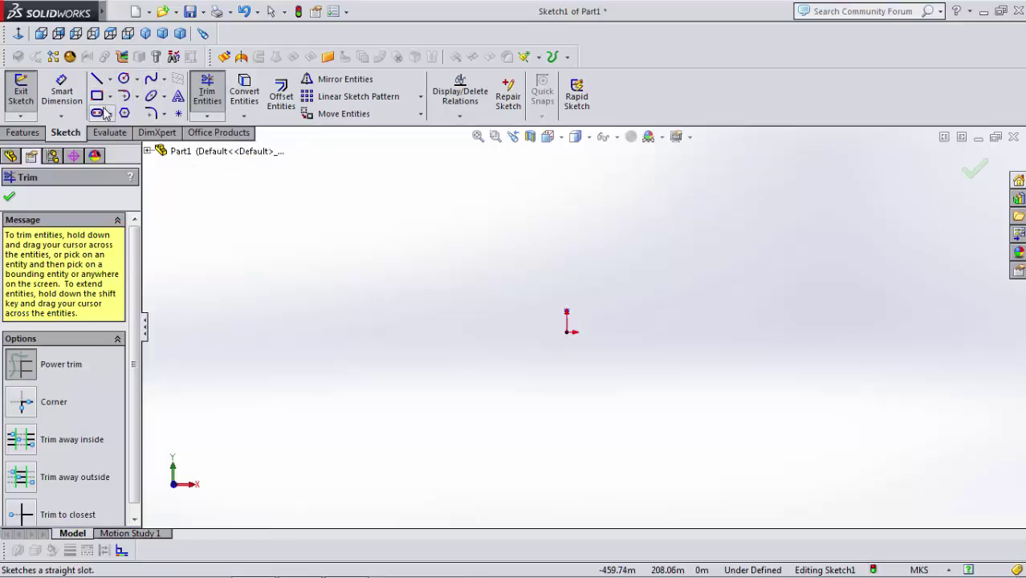
pyautogui.click(96, 79)
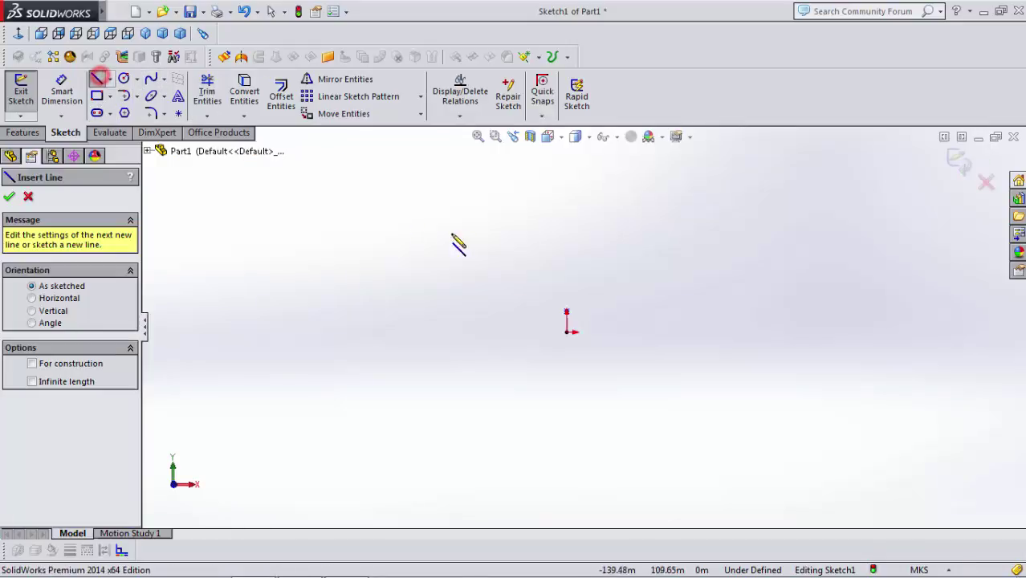
pyautogui.moveTo(567, 203); pyautogui.dragTo(545, 203)
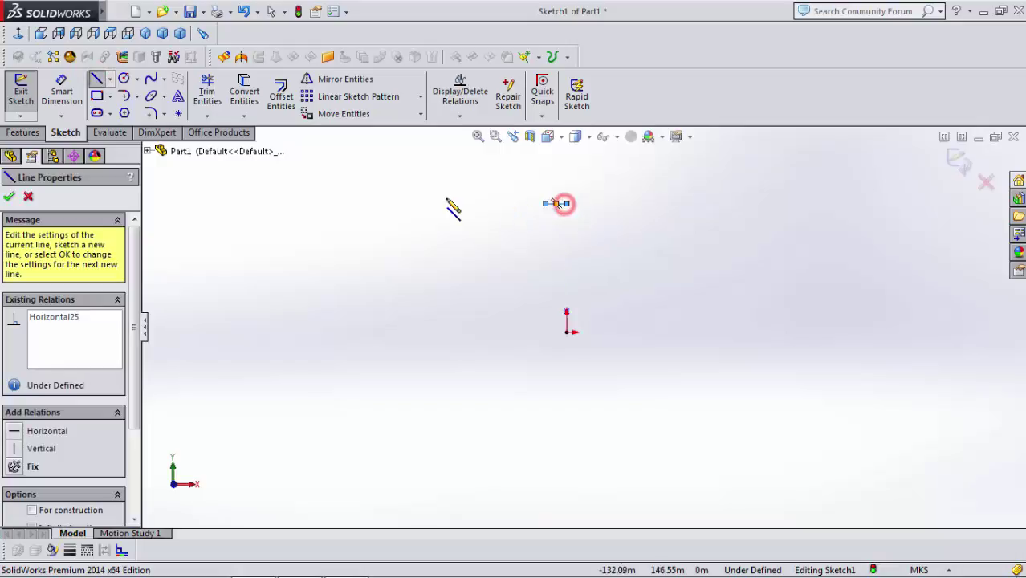
pyautogui.press('Delete')
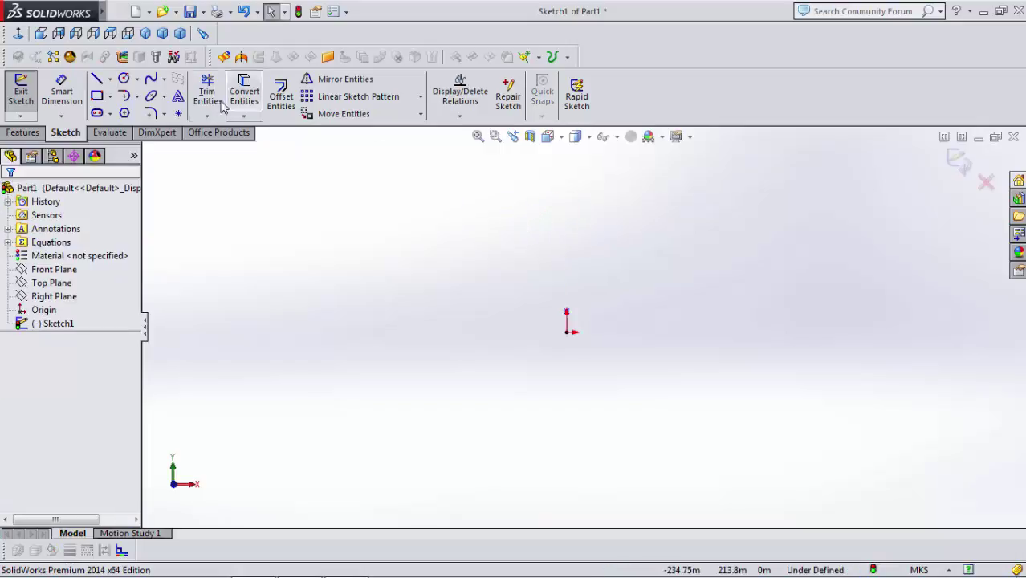
# Step: Sketch a three-sided open rectangle about 120 m wide, starting directly above the origin and ending directly below it
pyautogui.click(97, 78)
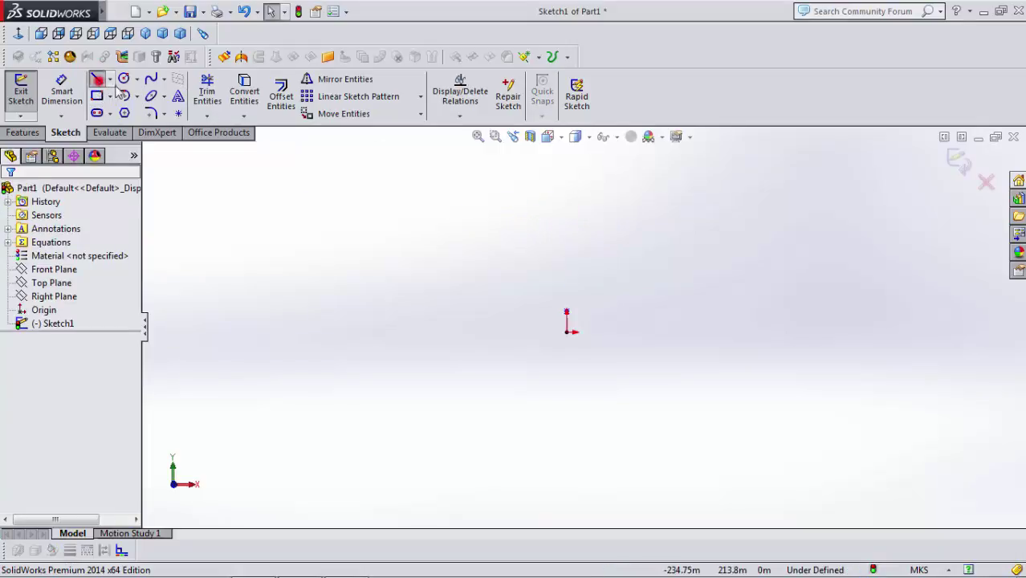
pyautogui.click(567, 210)
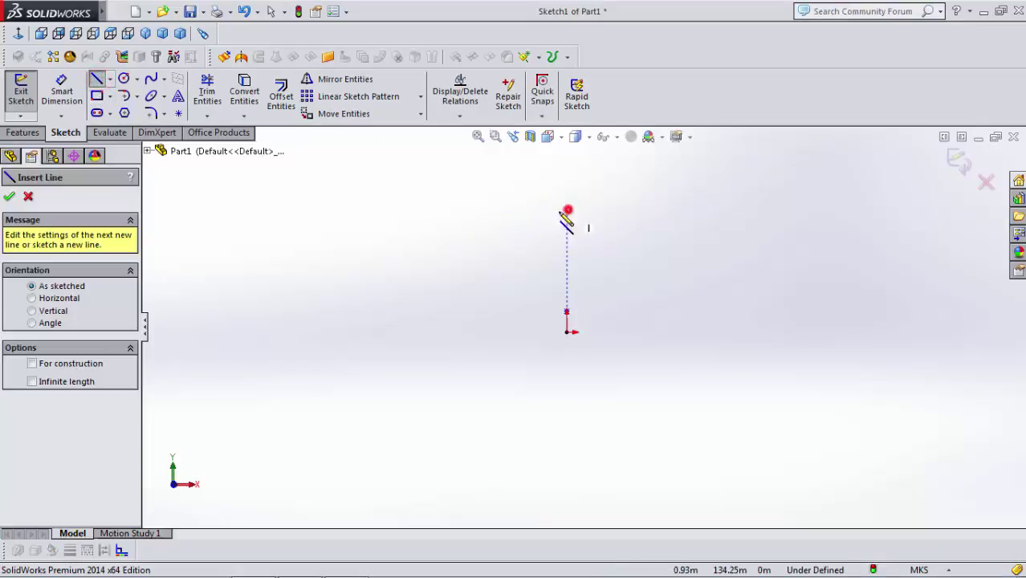
pyautogui.click(456, 210)
pyautogui.click(457, 339)
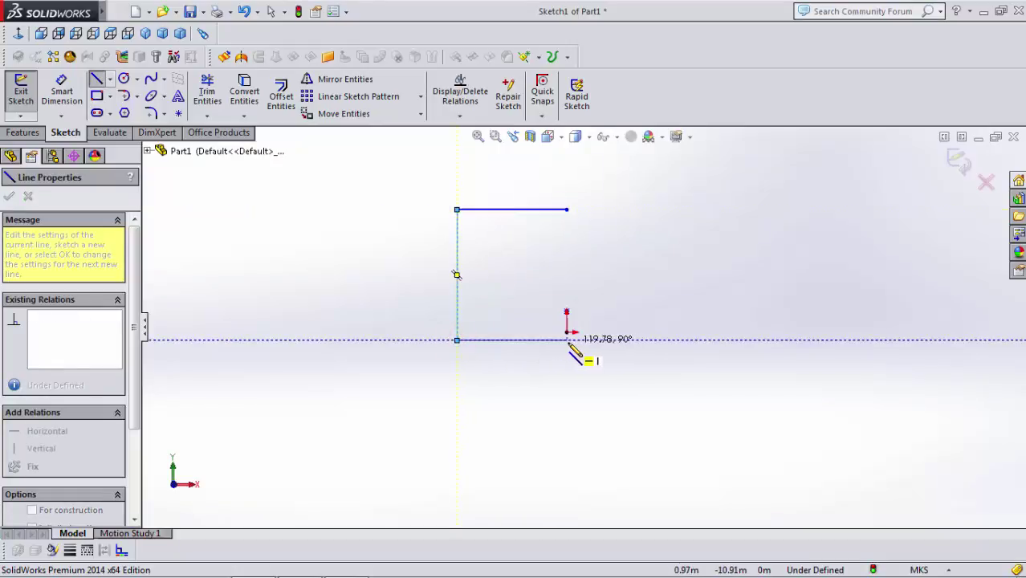
pyautogui.click(567, 340)
pyautogui.rightClick(568, 340)
pyautogui.click(608, 121)
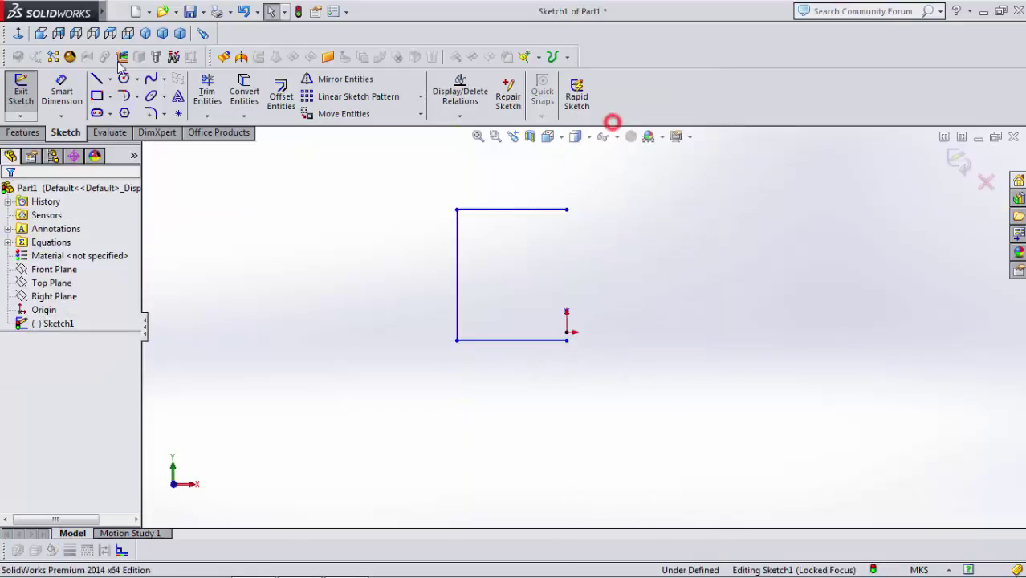
# Step: Draw a vertical centerline from the lower line's open end up through the upper line's open end and beyond it
pyautogui.click(110, 81)
pyautogui.click(128, 110)
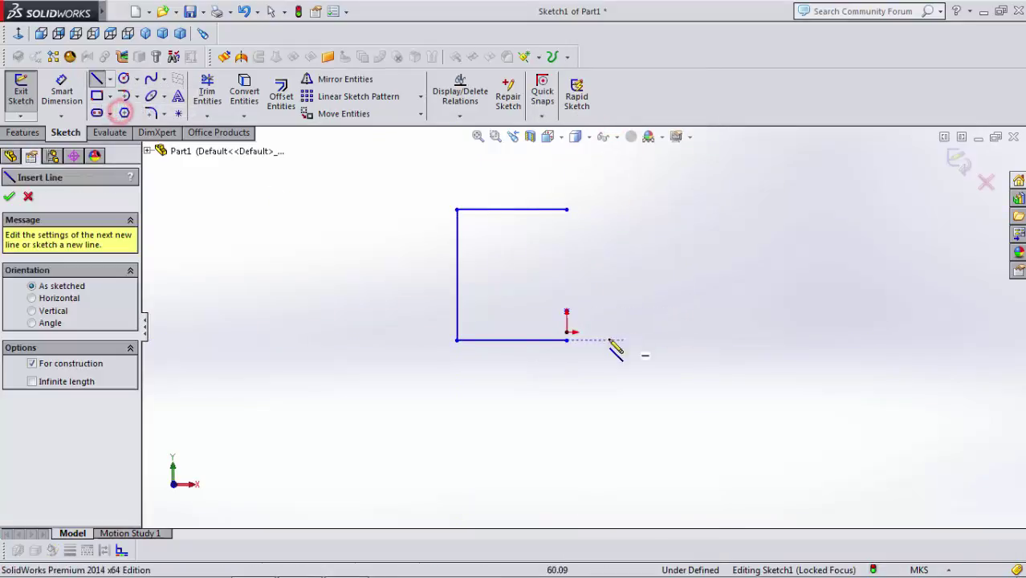
pyautogui.click(566, 339)
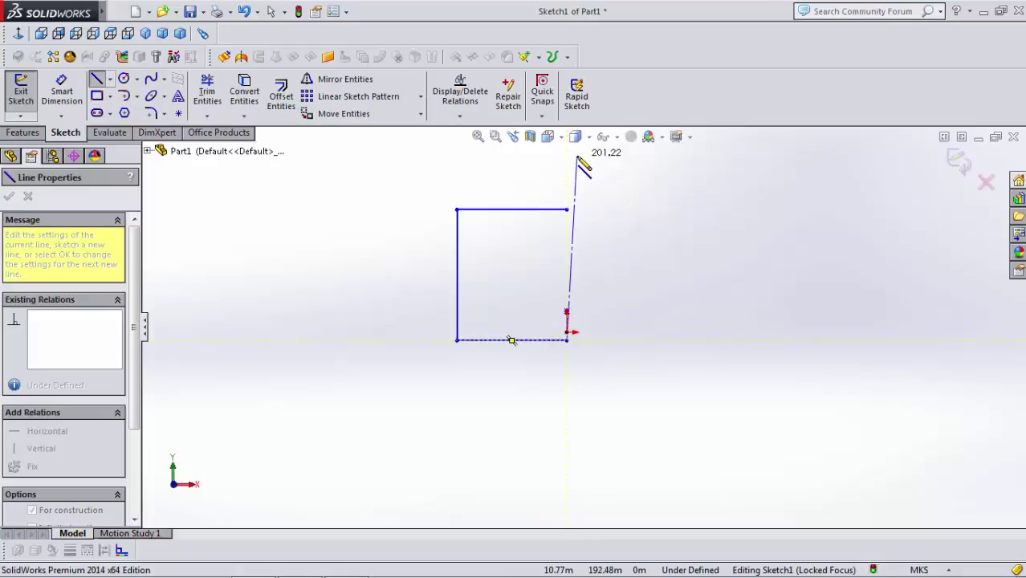
pyautogui.click(566, 158)
pyautogui.rightClick(568, 159)
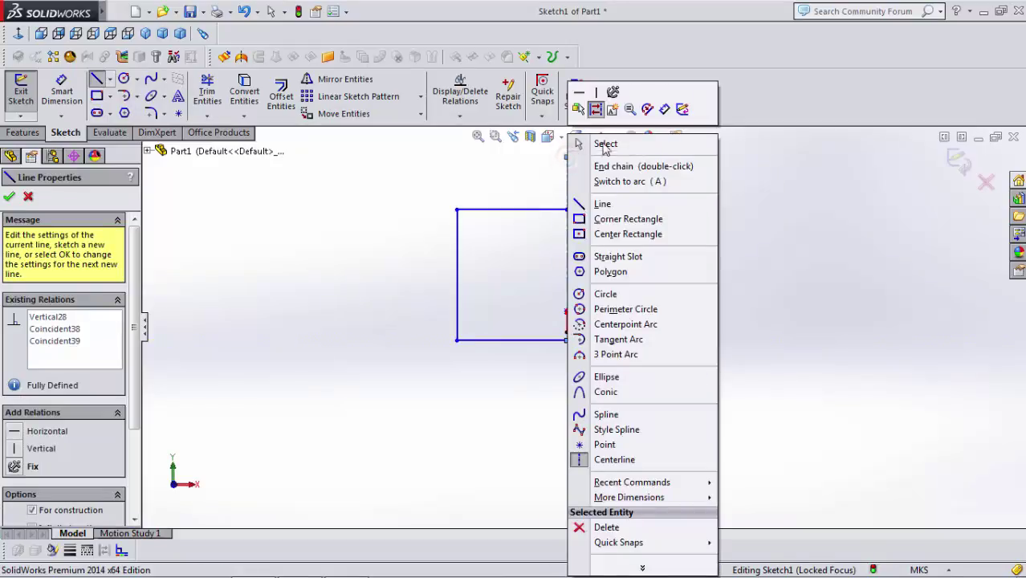
pyautogui.click(606, 144)
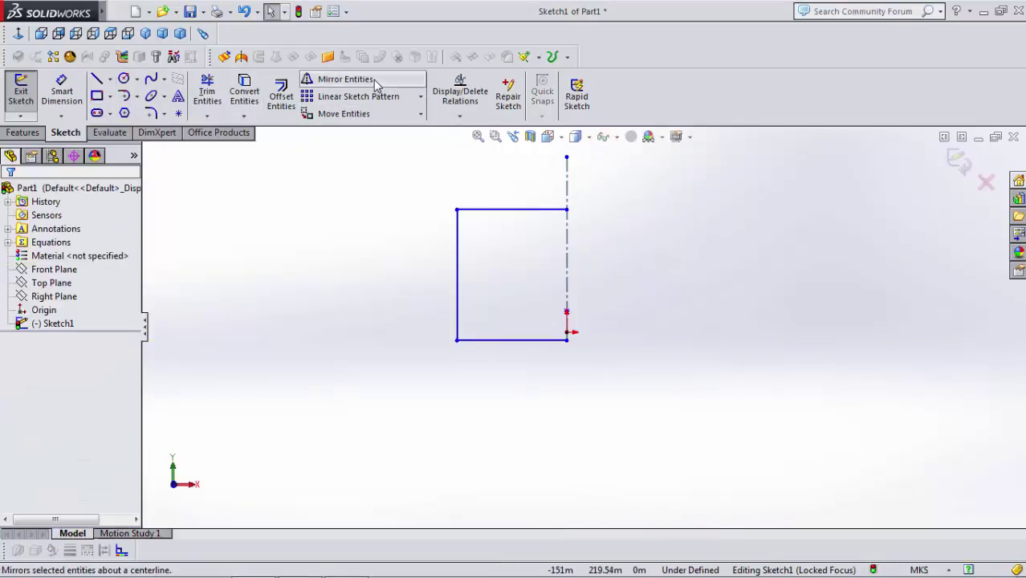
# Step: Mirror the three lines of the open rectangle about the vertical centerline, keeping the originals
pyautogui.click(375, 80)
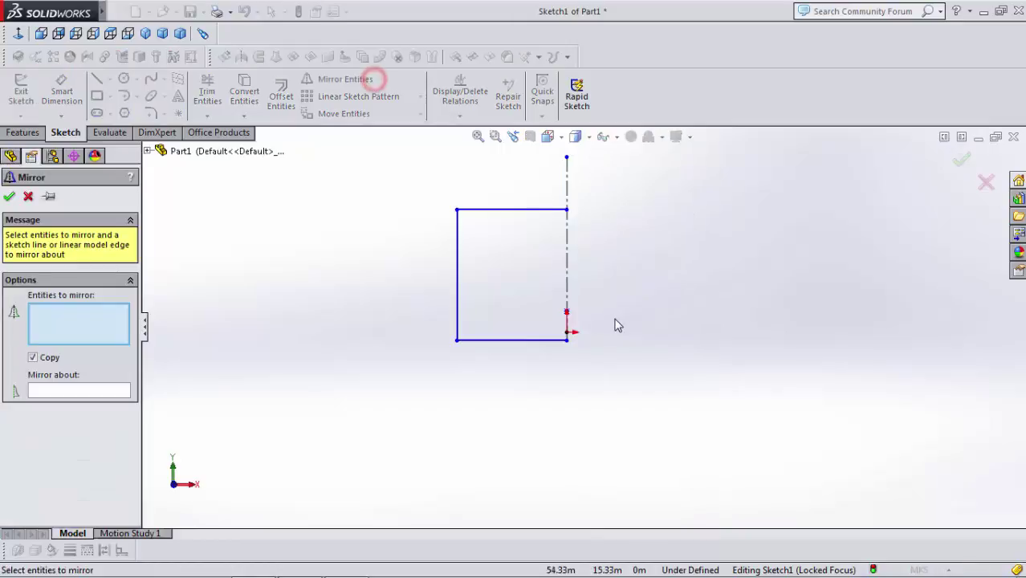
pyautogui.scroll(3, 614, 323)
pyautogui.click(540, 258)
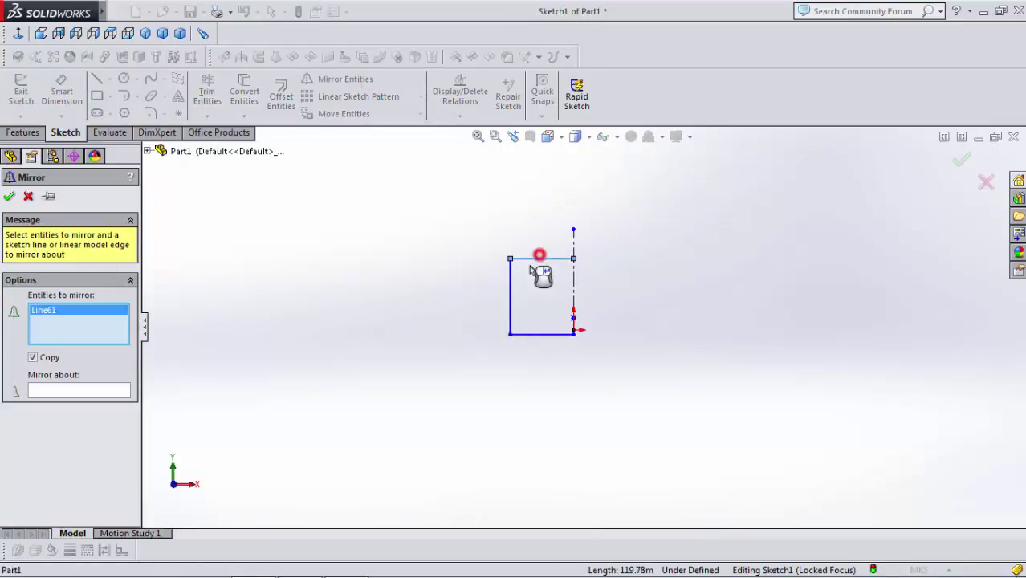
pyautogui.click(511, 288)
pyautogui.click(548, 335)
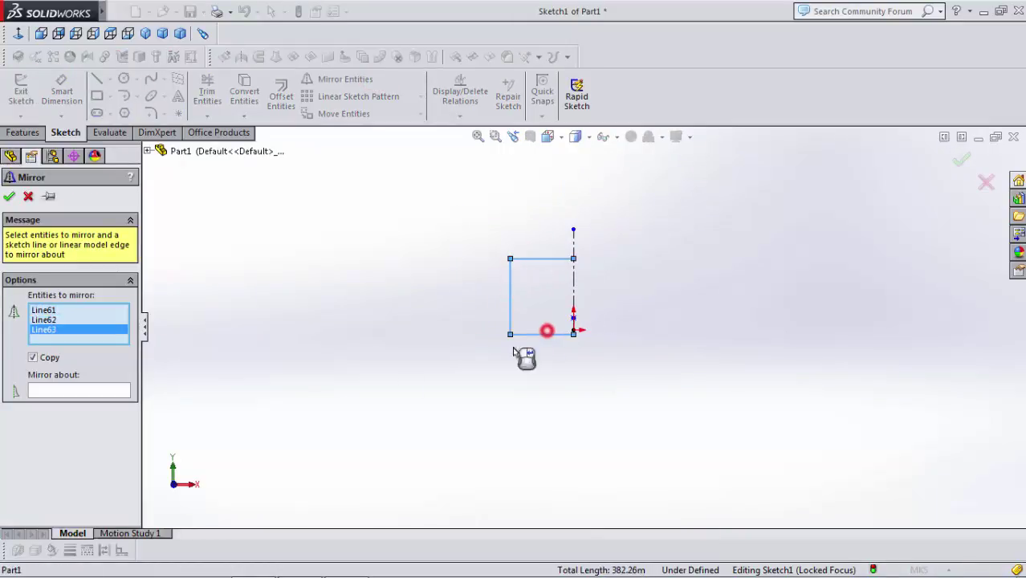
pyautogui.click(102, 391)
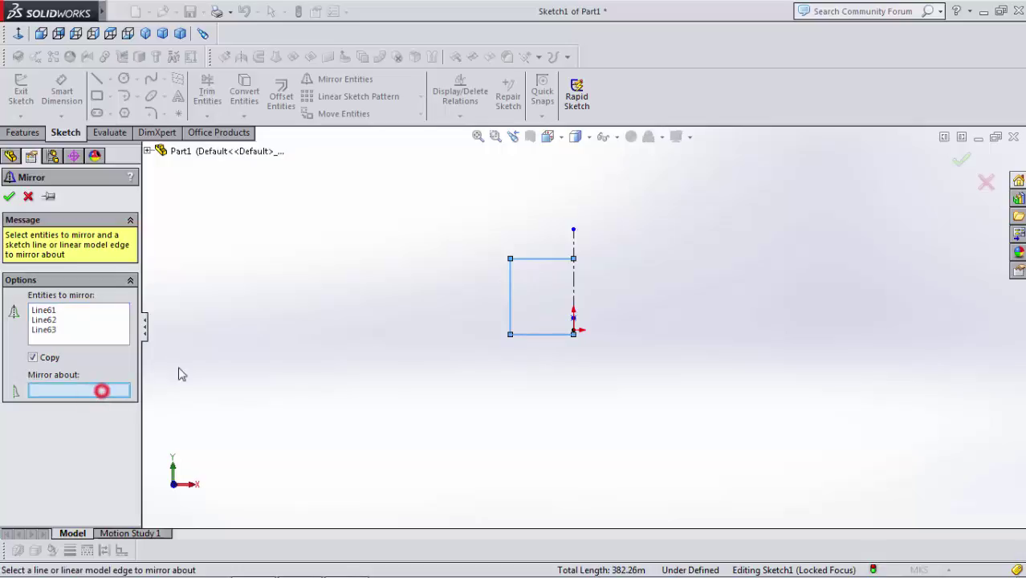
pyautogui.click(572, 291)
pyautogui.click(8, 197)
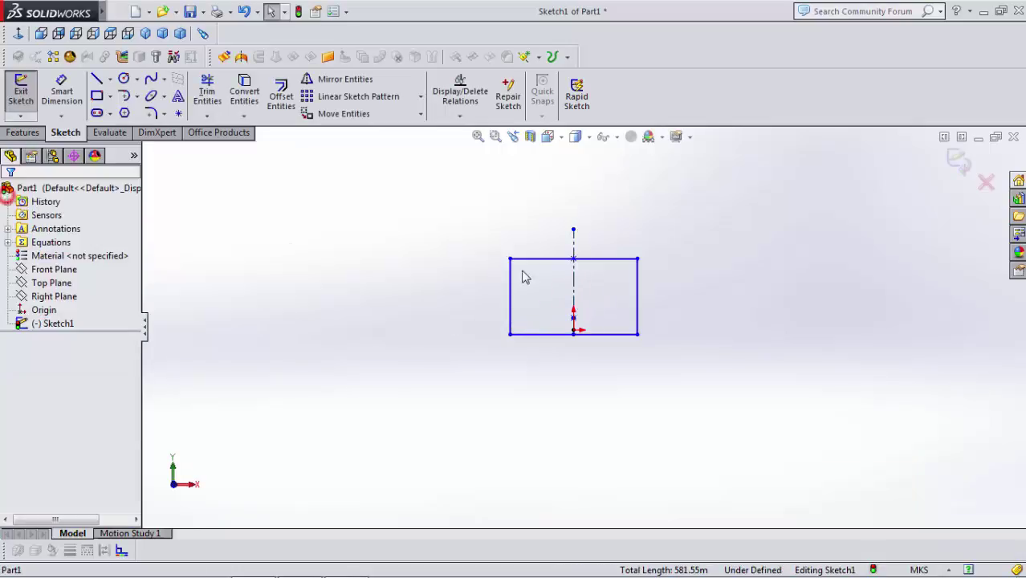
# Step: Remove the mirrored rectangle and its centerline with Power trim
pyautogui.click(206, 100)
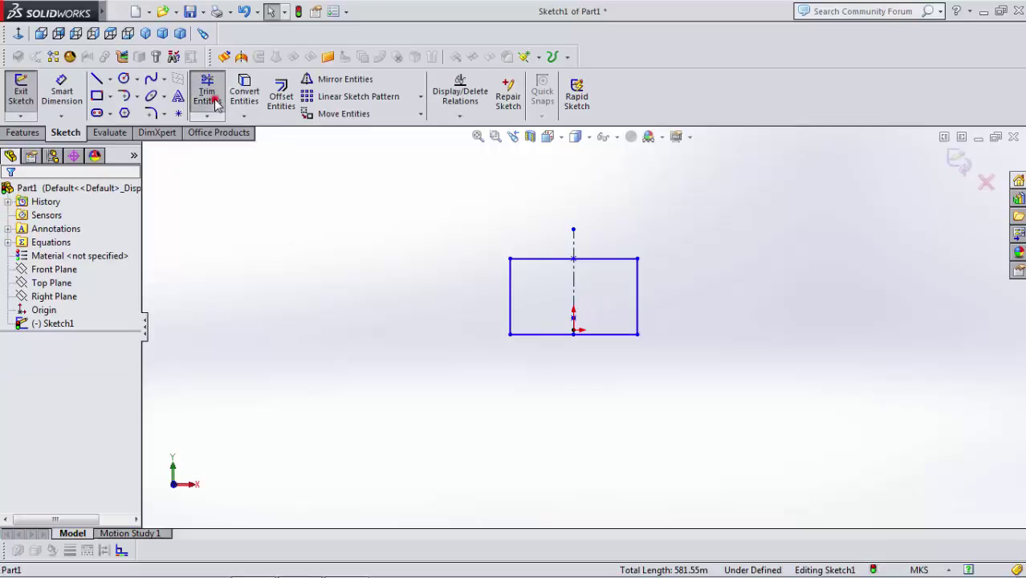
pyautogui.moveTo(589, 284)
pyautogui.mouseDown()
pyautogui.moveTo(538, 284)
pyautogui.moveTo(624, 281)
pyautogui.moveTo(557, 327)
pyautogui.moveTo(492, 293)
pyautogui.moveTo(581, 293)
pyautogui.moveTo(541, 253)
pyautogui.moveTo(634, 296)
pyautogui.mouseUp()
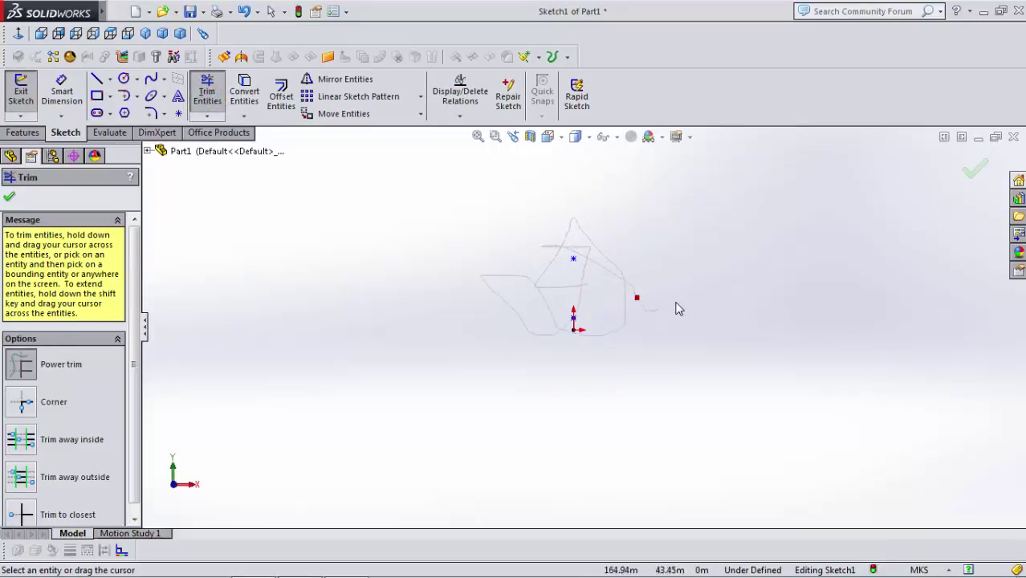
pyautogui.click(96, 95)
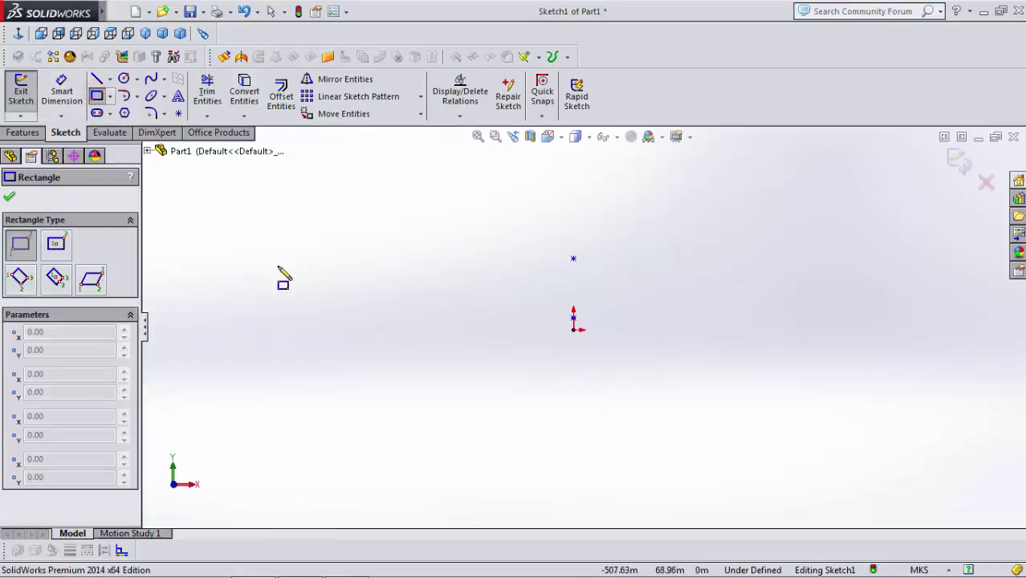
pyautogui.press('Escape')
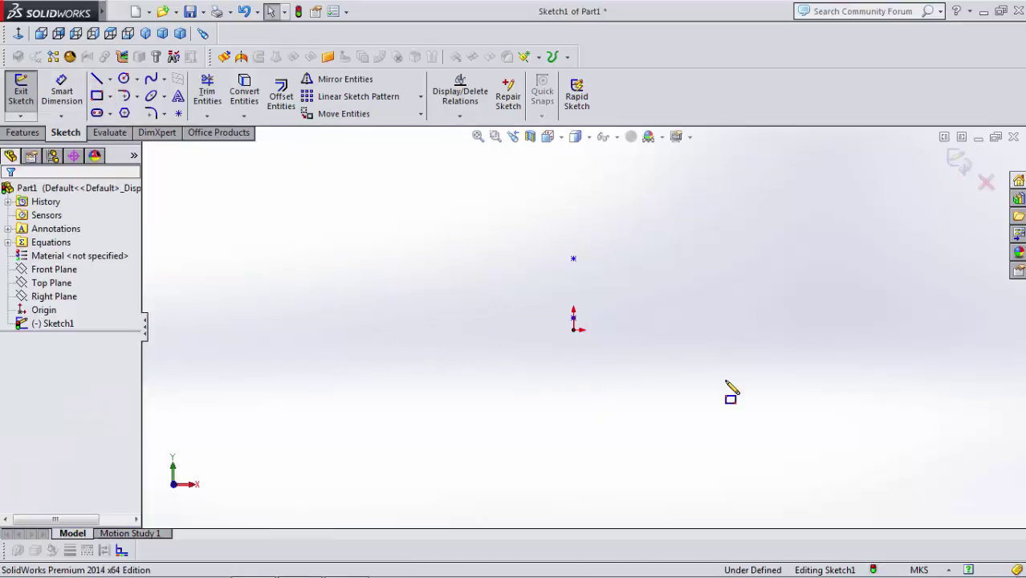
# Step: Select the upper leftover sketch point above the origin
pyautogui.scroll(-3, 554, 250)
pyautogui.scroll(-3, 622, 313)
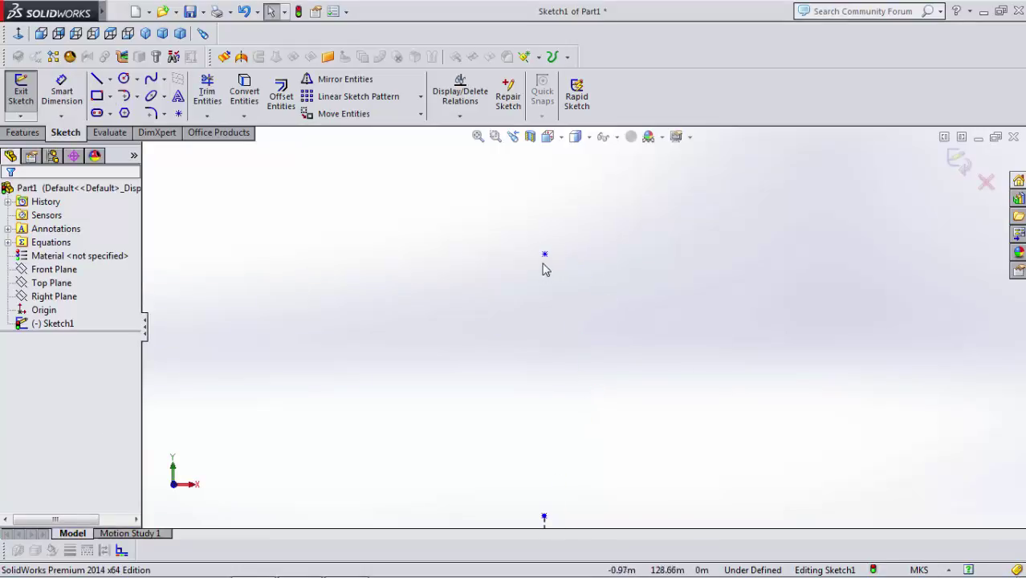
pyautogui.click(545, 256)
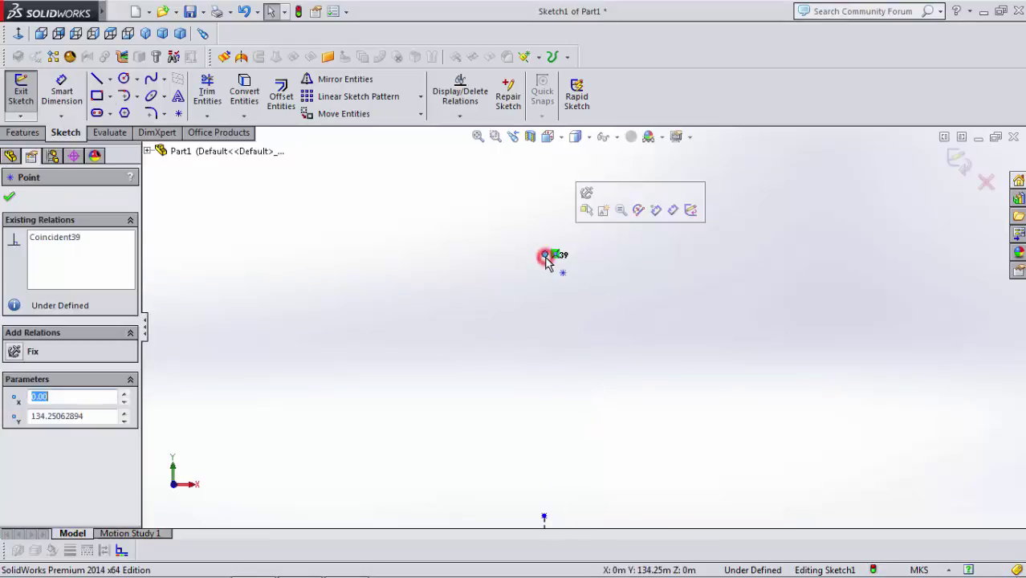